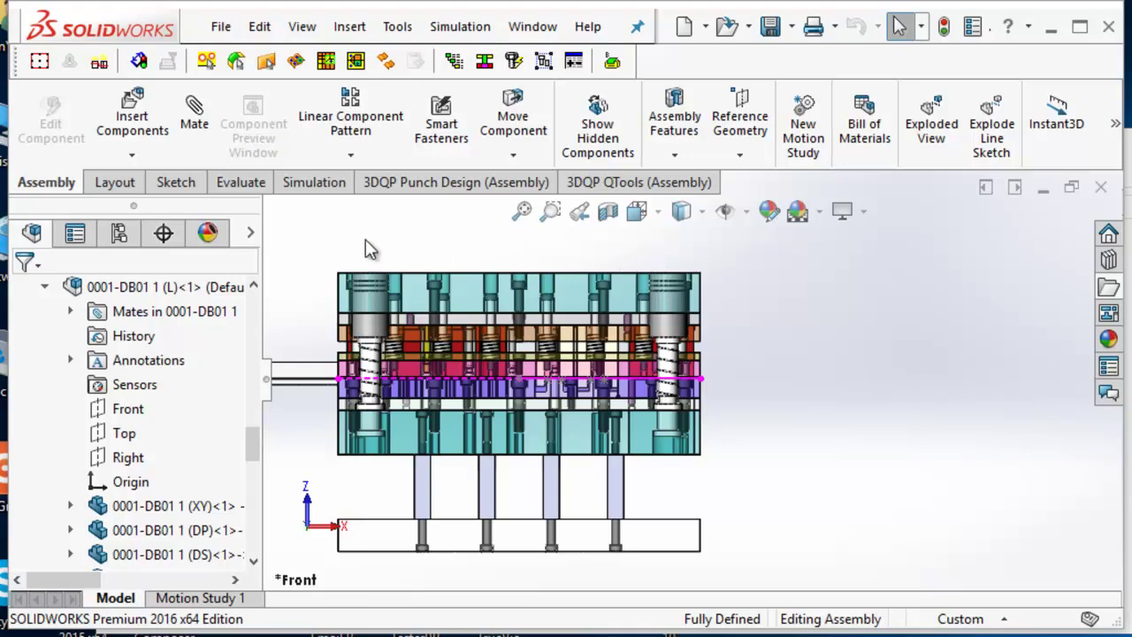
# - Float the QuickTools commands in a separate window, move it, then dock them back
pyautogui.moveTo(31, 71); pyautogui.dragTo(296, 256)
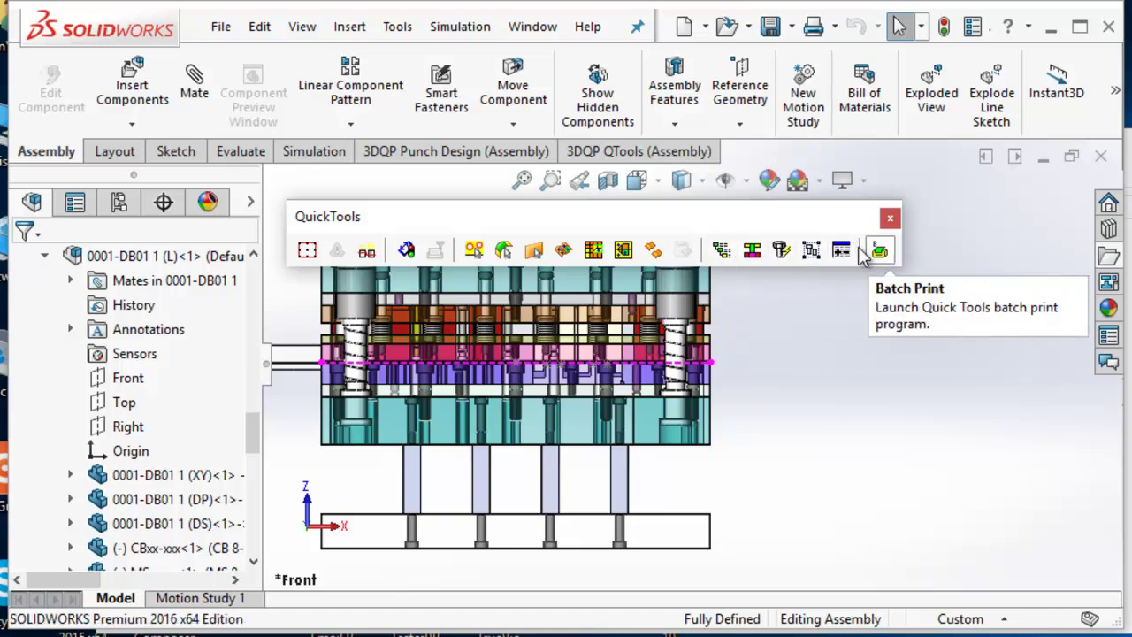
pyautogui.moveTo(780, 222); pyautogui.dragTo(45, 177)
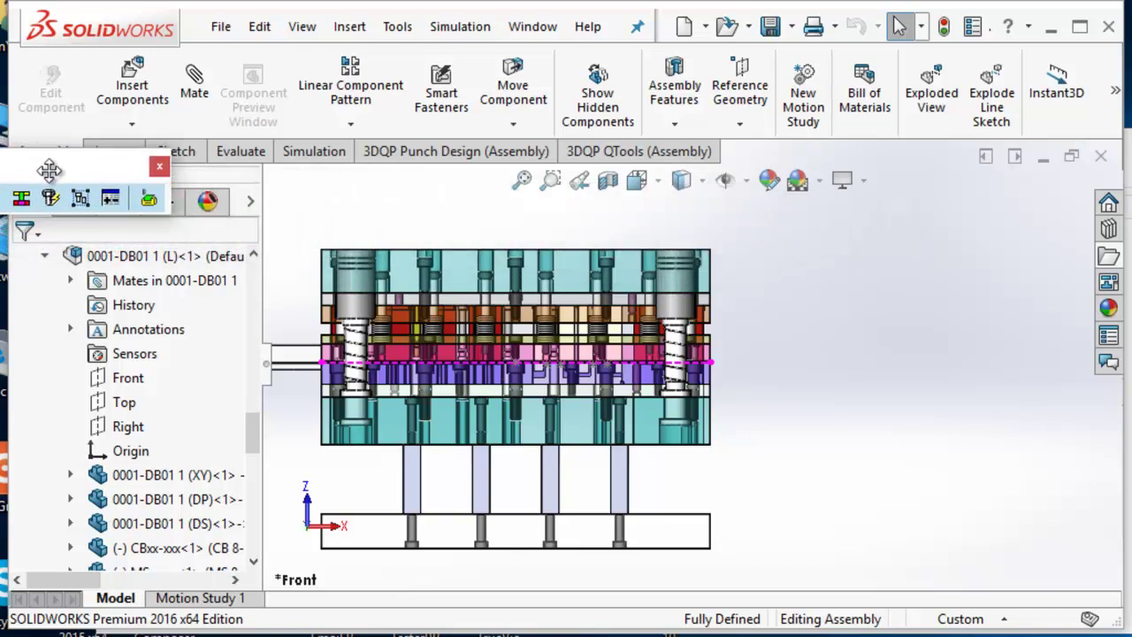
pyautogui.moveTo(1081, 61); pyautogui.dragTo(13, 57)
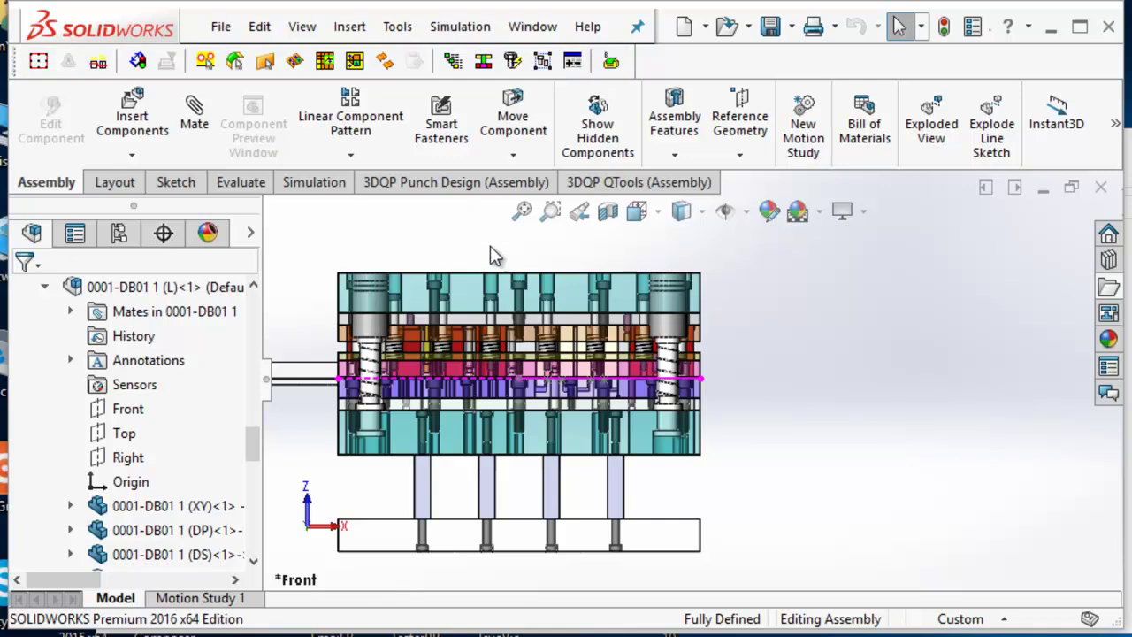
# - Open Advanced File Properties and load the DiePlate's properties in Enquiry Mode
pyautogui.click(573, 61)
pyautogui.moveTo(460, 27); pyautogui.dragTo(1000, 140)
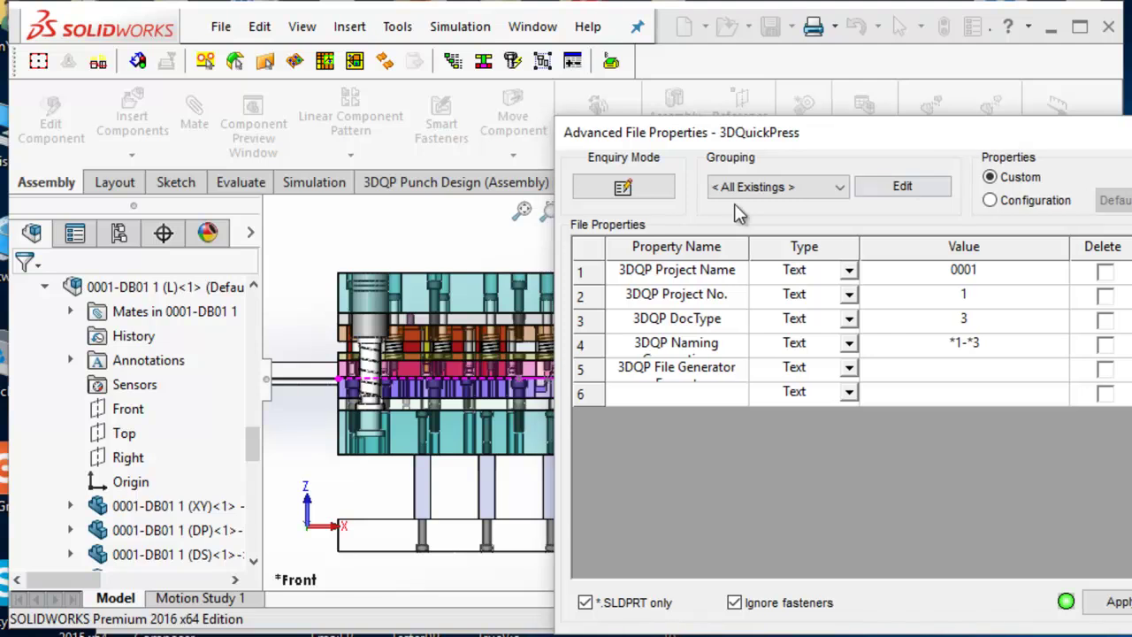
pyautogui.click(474, 297)
pyautogui.click(610, 191)
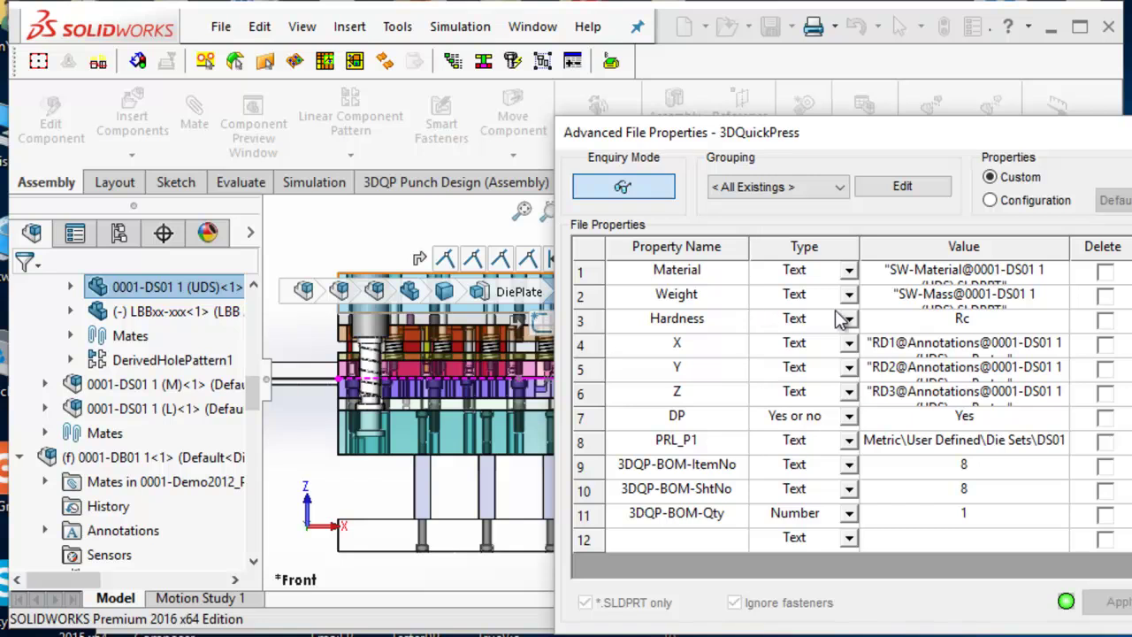
pyautogui.moveTo(1069, 246); pyautogui.dragTo(1123, 245)
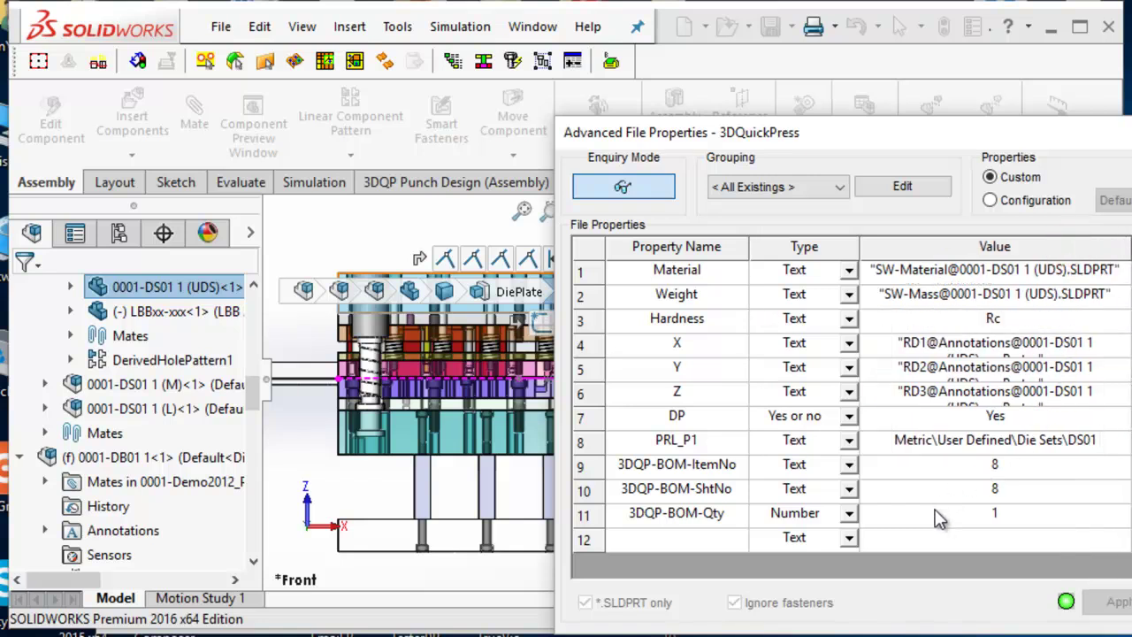
# - Filter the Grouping to Material properties and set Material to A2
pyautogui.click(838, 188)
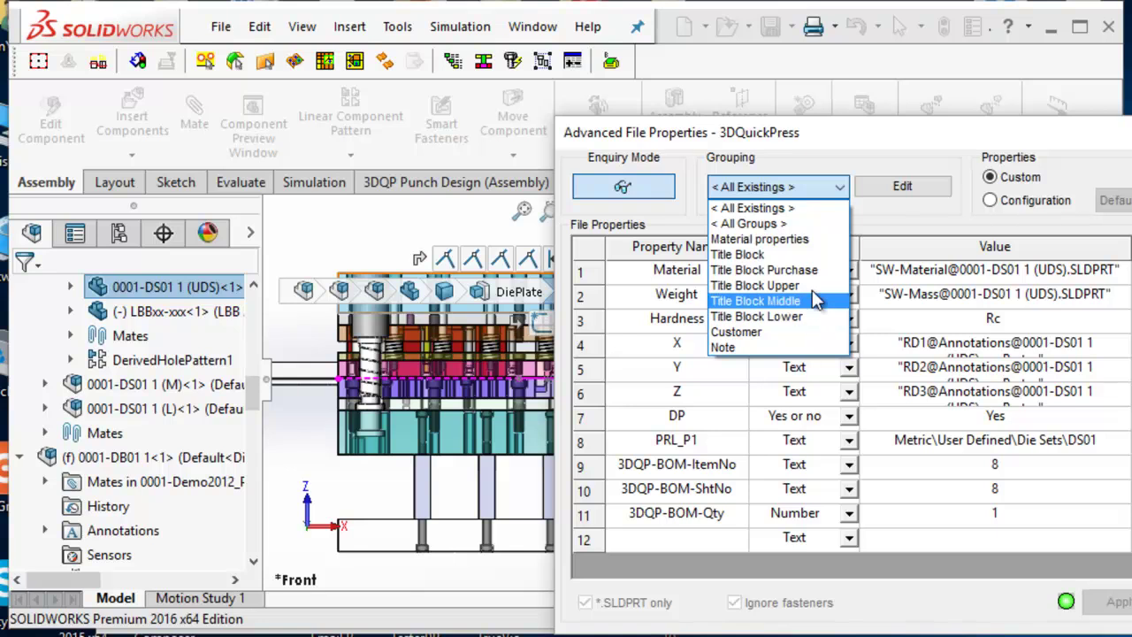
pyautogui.click(813, 241)
pyautogui.click(1120, 270)
pyautogui.click(1120, 272)
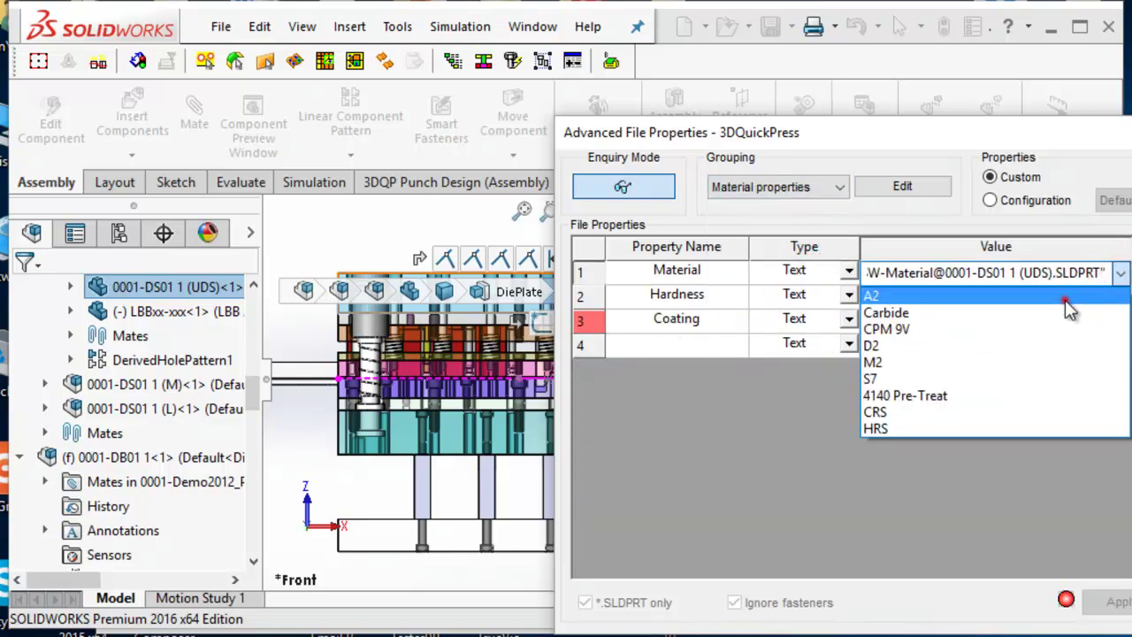
pyautogui.click(1066, 299)
# - Set Coating to Double Draw TD and apply the property changes
pyautogui.click(1119, 321)
pyautogui.click(1119, 321)
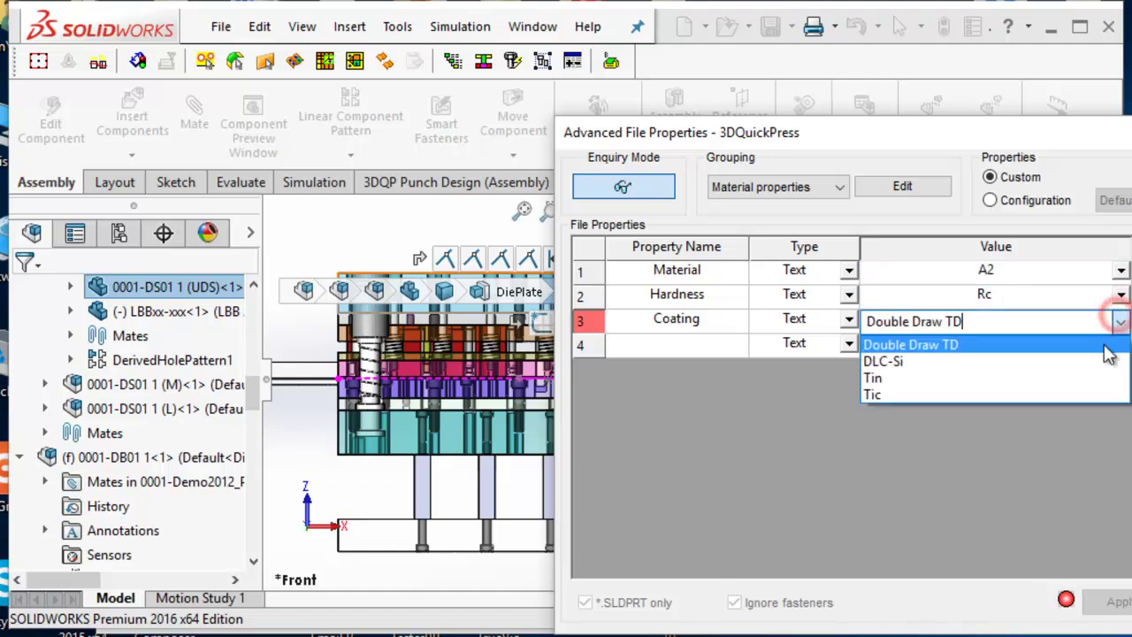
pyautogui.click(1088, 378)
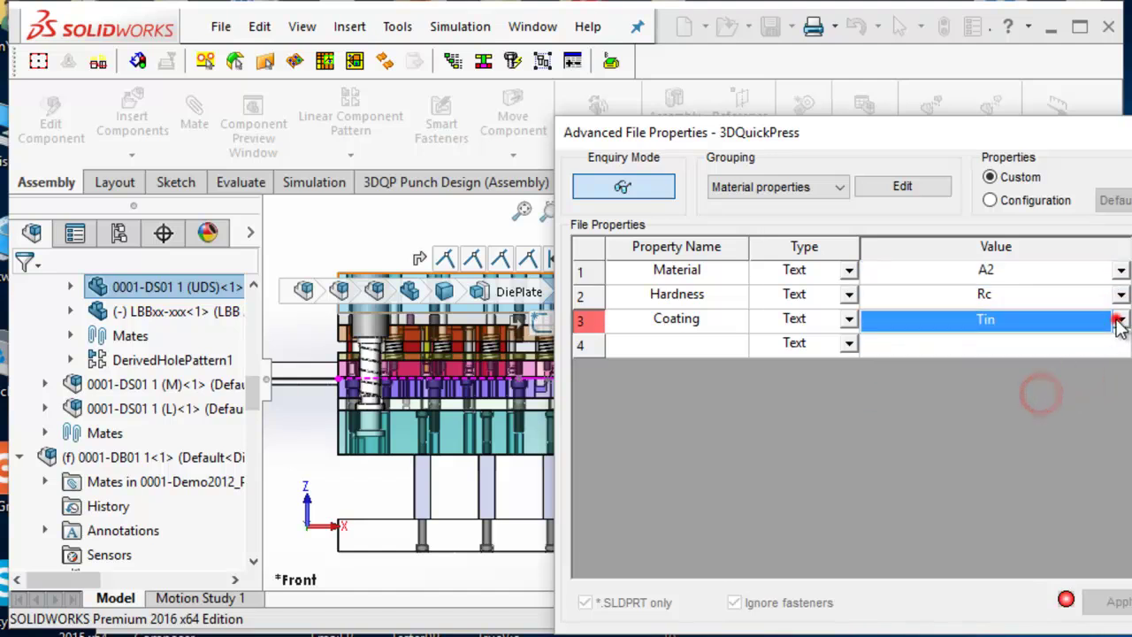
pyautogui.click(1119, 321)
pyautogui.click(1052, 367)
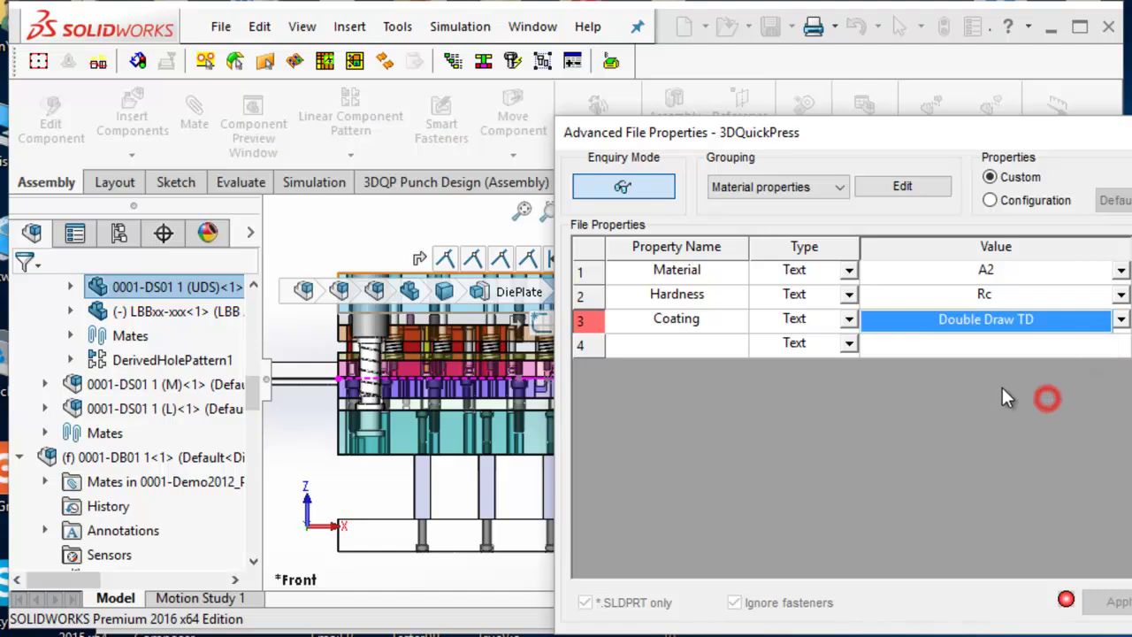
pyautogui.click(624, 188)
pyautogui.click(1117, 603)
# - Under Title Block properties, choose the Drawn By name and set Project Name to 2016
pyautogui.click(778, 188)
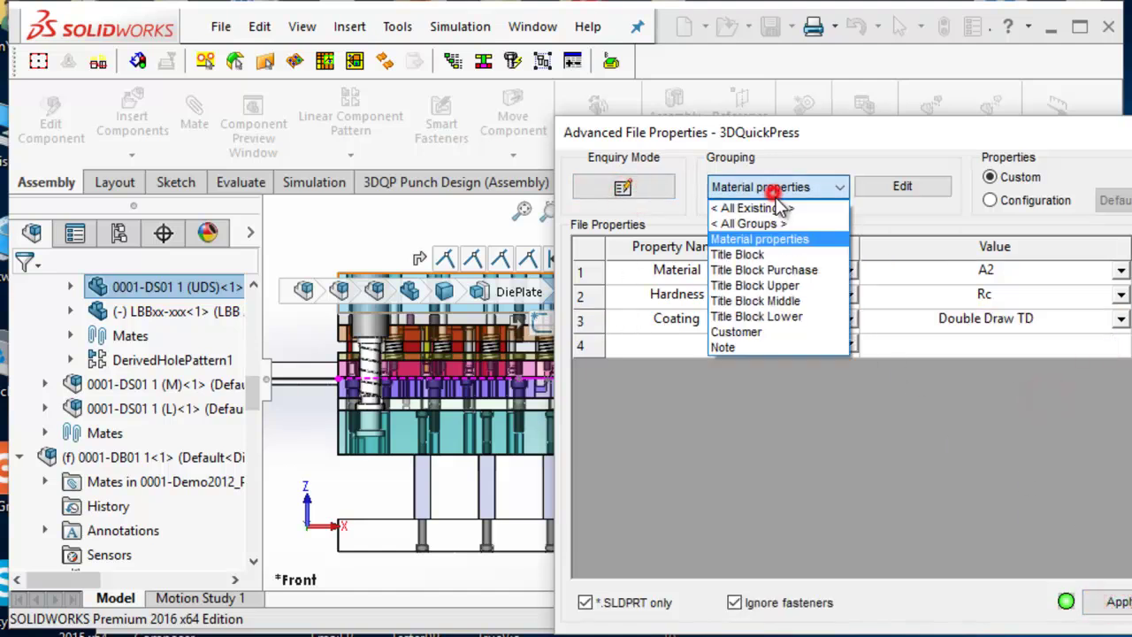
pyautogui.click(776, 210)
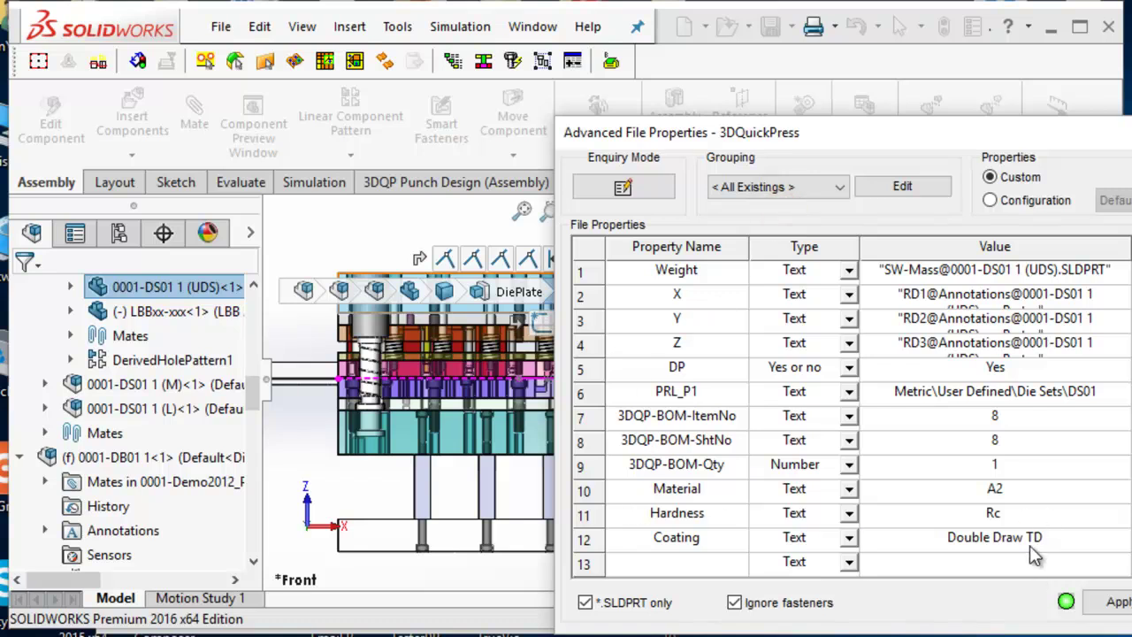
pyautogui.click(807, 187)
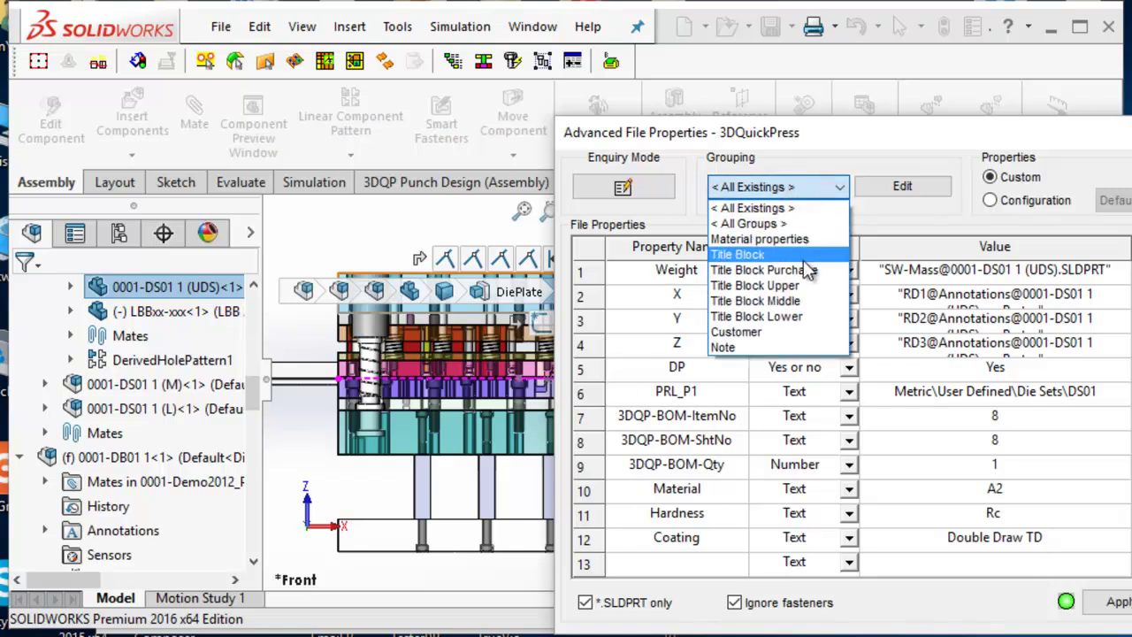
pyautogui.click(807, 255)
pyautogui.click(1117, 271)
pyautogui.click(1110, 295)
pyautogui.click(1060, 320)
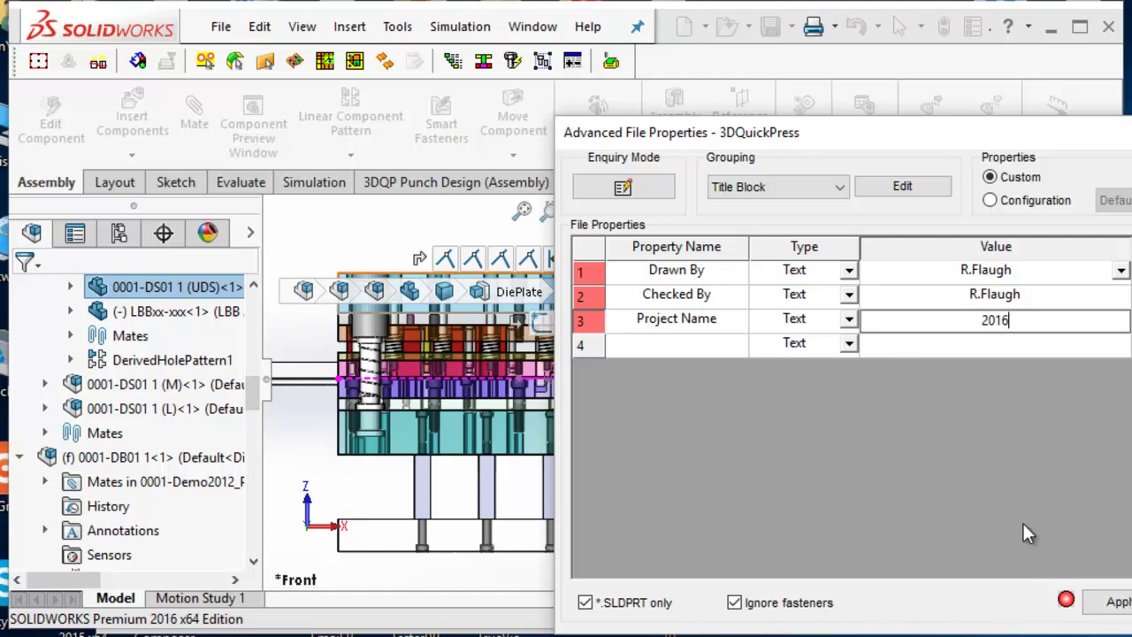
pyautogui.click(1114, 602)
# - Switch the Grouping back to All Existings and review the full property list
pyautogui.click(778, 187)
pyautogui.click(769, 210)
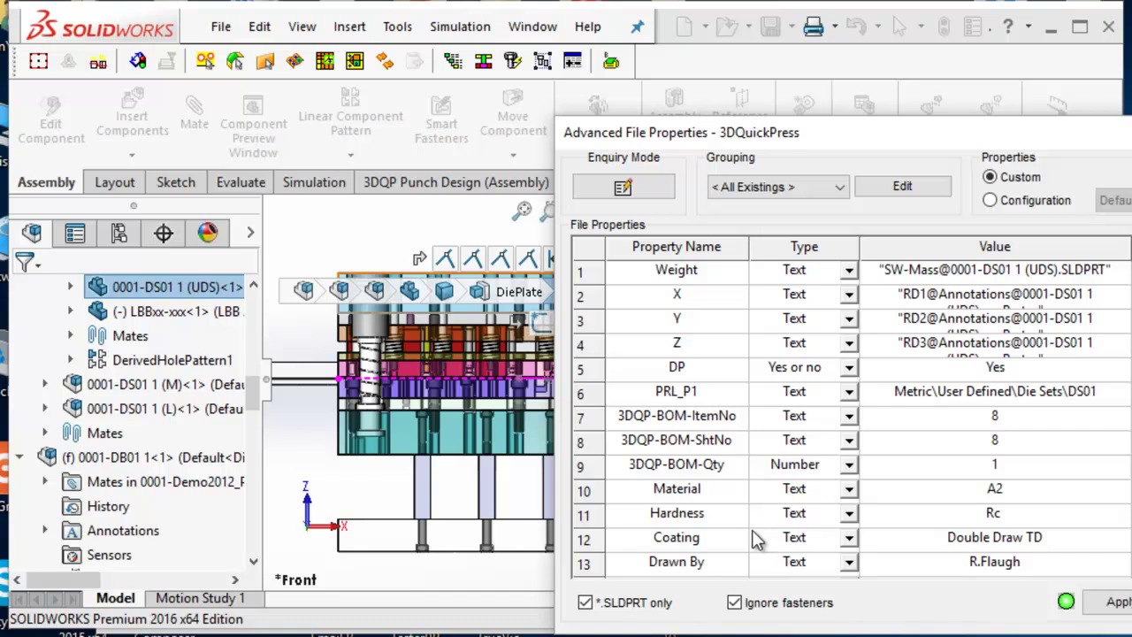
pyautogui.scroll(-1, 758, 540)
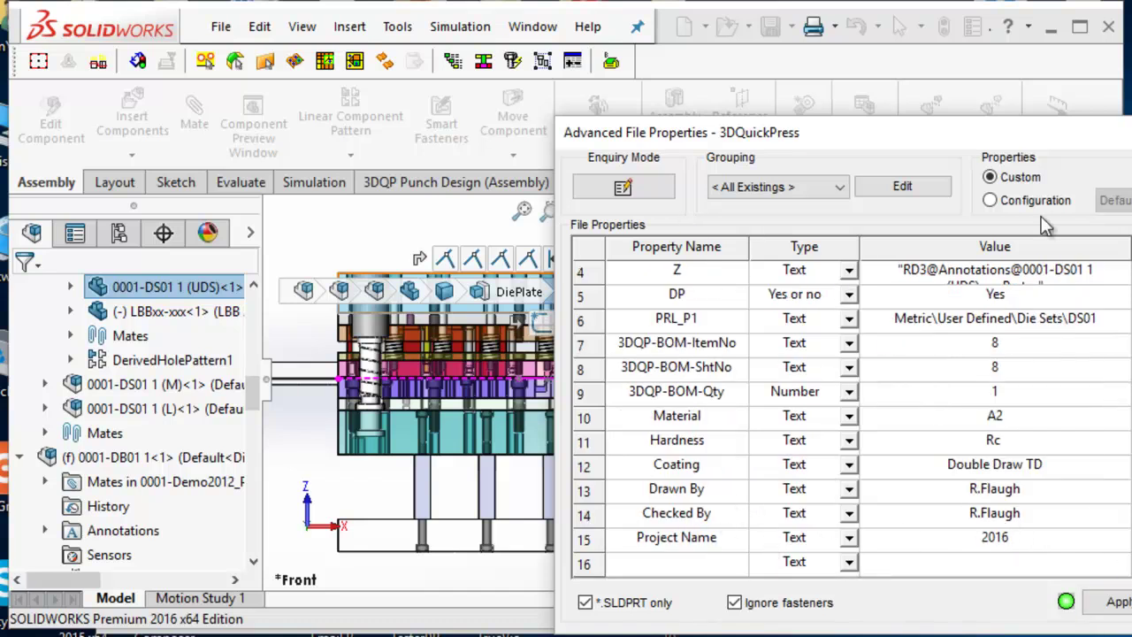
pyautogui.moveTo(1026, 142); pyautogui.dragTo(853, 117)
pyautogui.click(1034, 577)
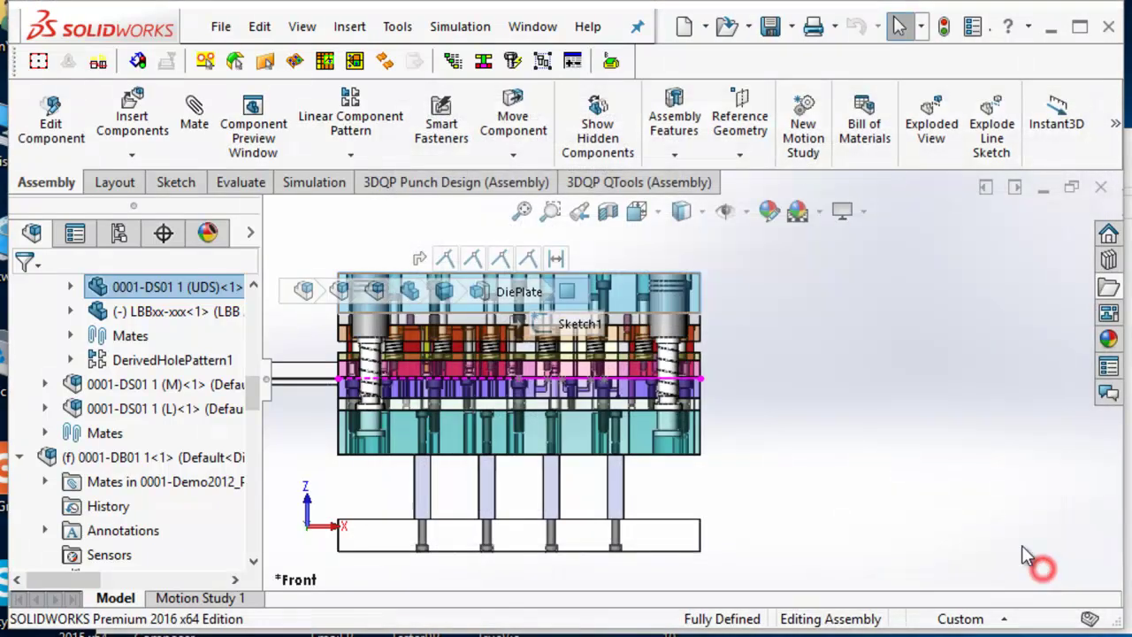
pyautogui.rightClick(697, 297)
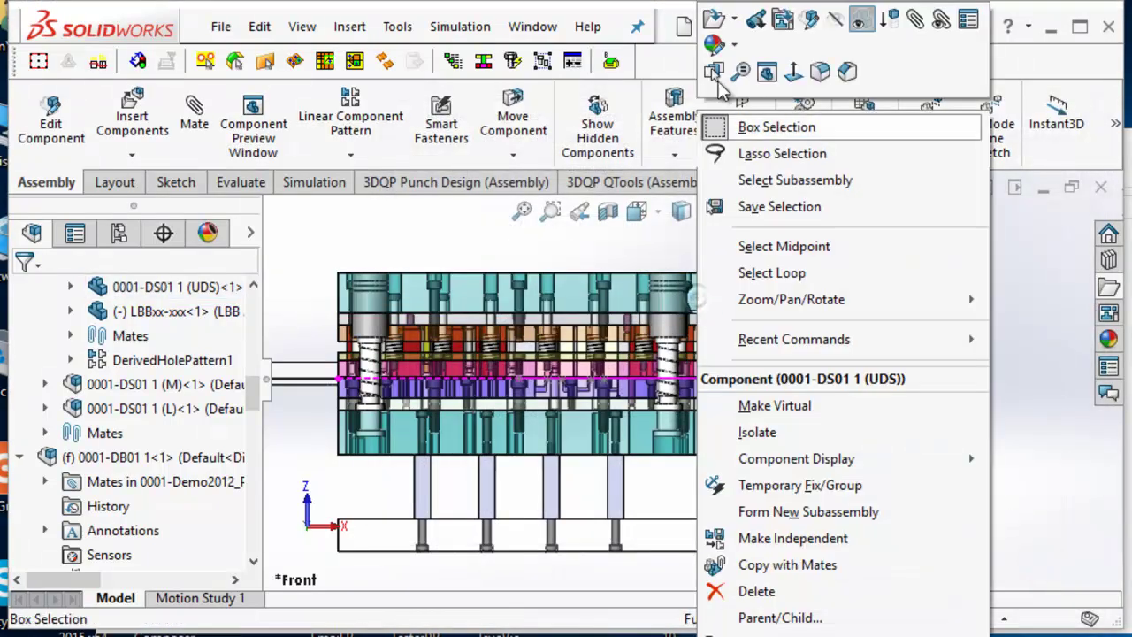
pyautogui.click(716, 18)
pyautogui.click(221, 27)
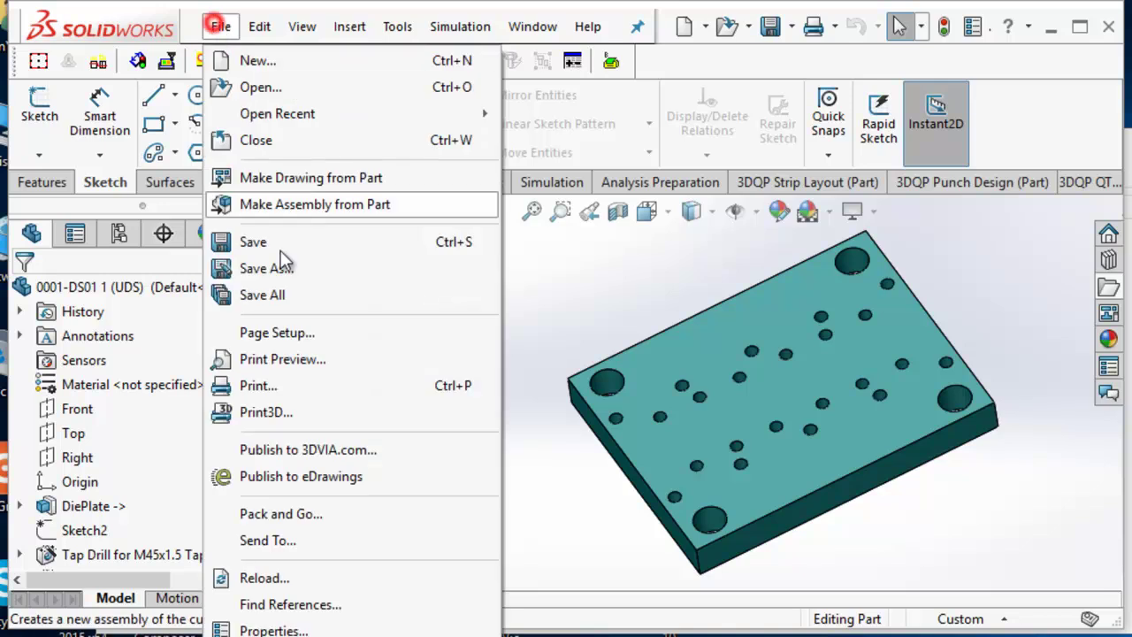
pyautogui.click(273, 631)
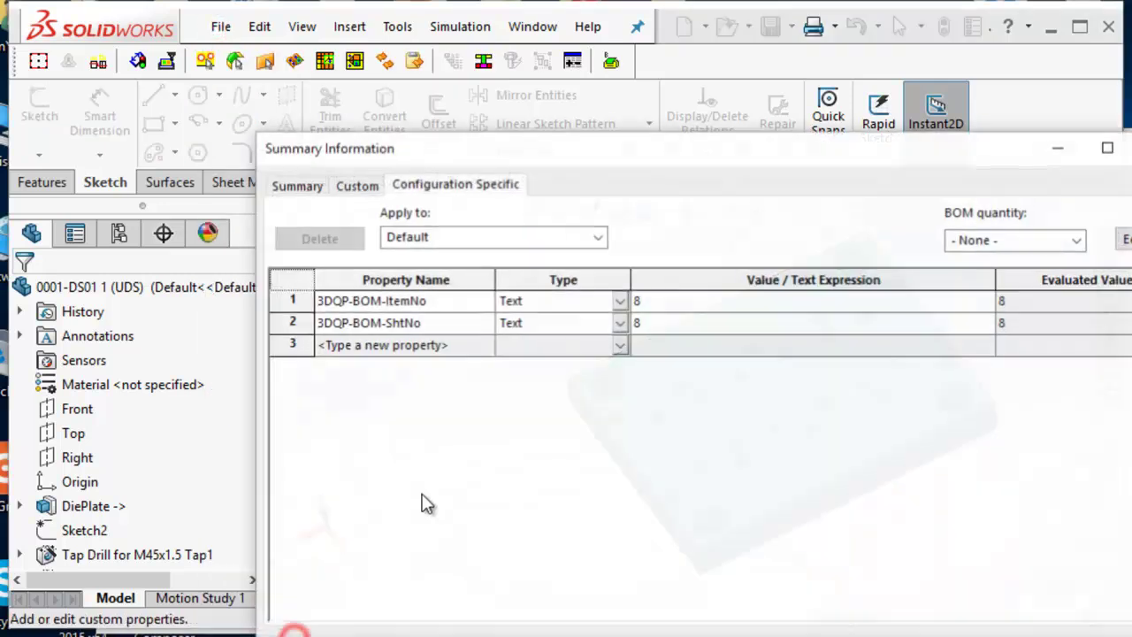
pyautogui.click(297, 183)
pyautogui.click(357, 185)
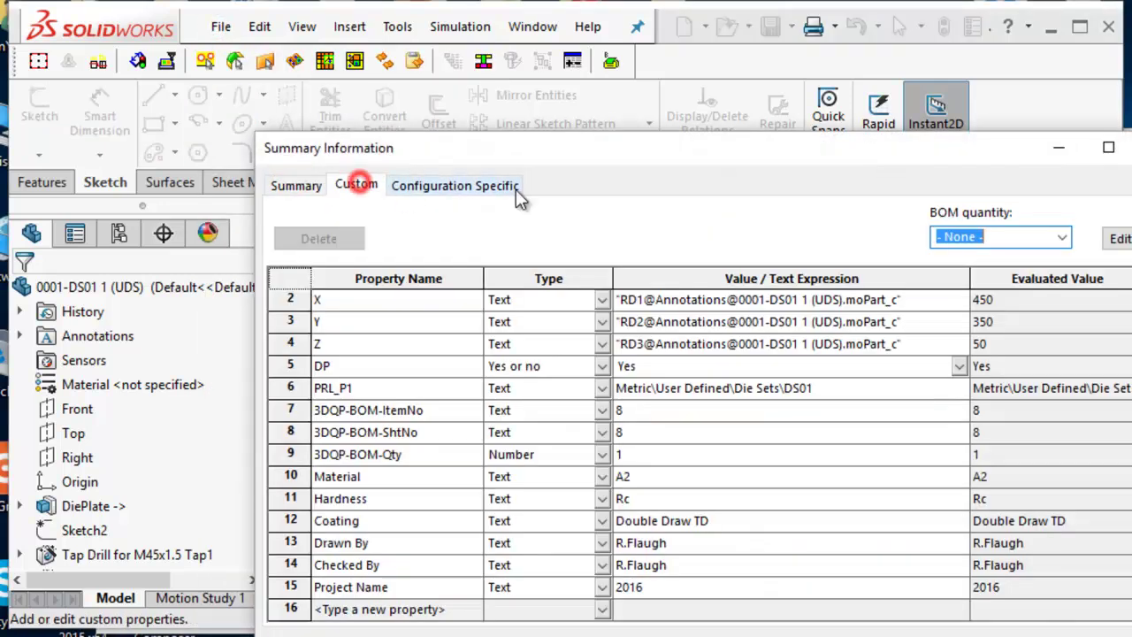
pyautogui.moveTo(586, 162); pyautogui.dragTo(563, 107)
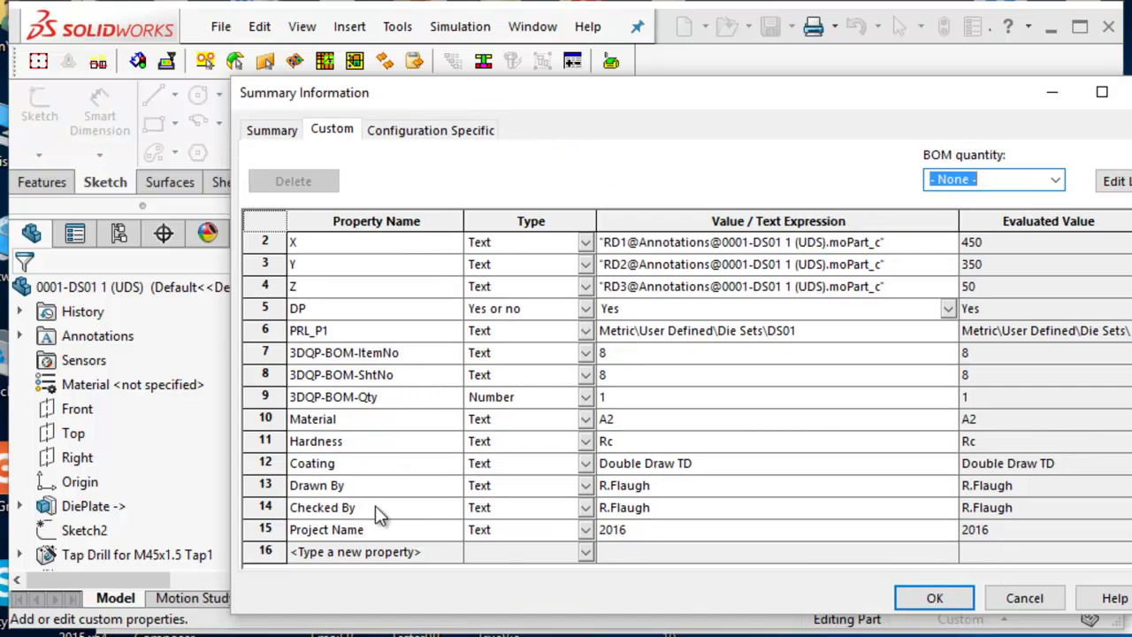
pyautogui.click(1039, 599)
pyautogui.click(1111, 201)
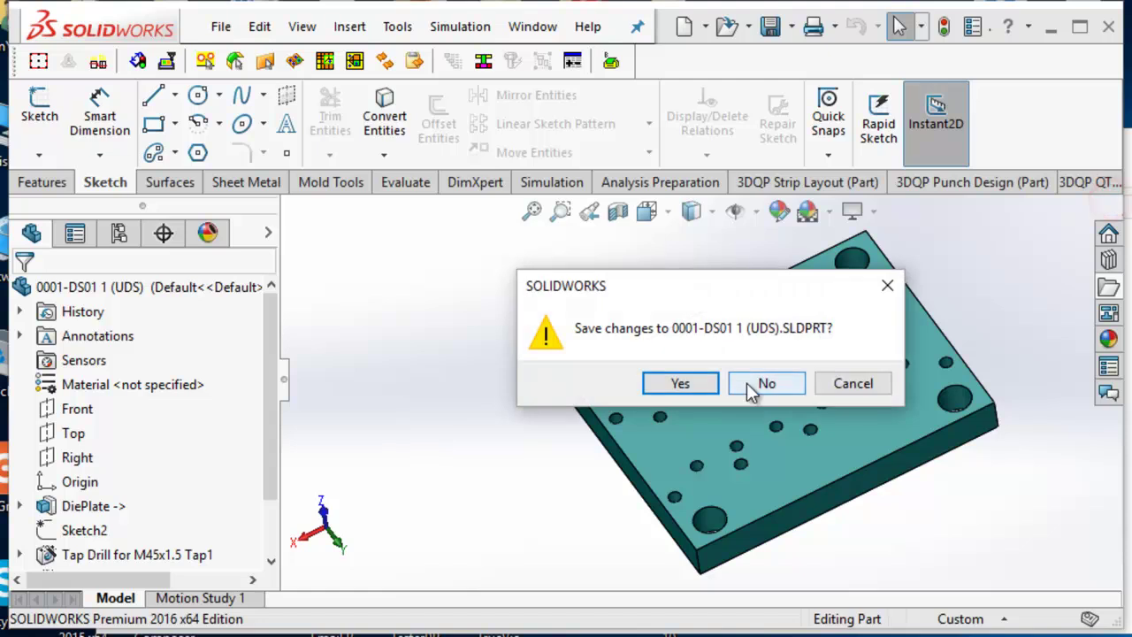
pyautogui.click(763, 382)
pyautogui.click(573, 354)
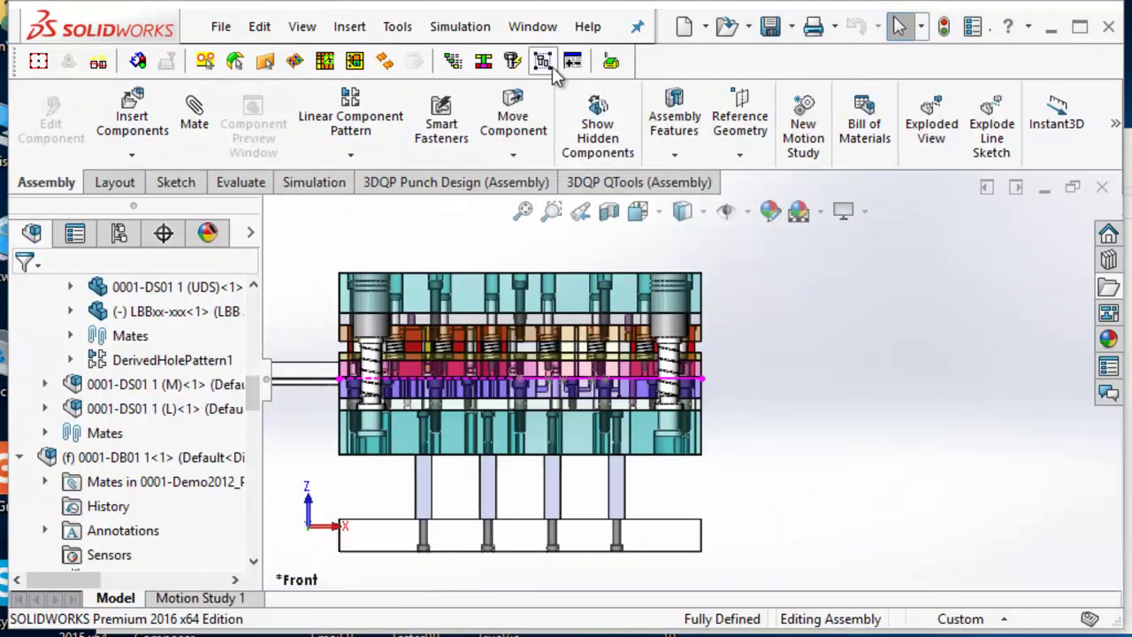
# - Open the Component Group pane and select the Die Set group's components, then clear them
pyautogui.click(547, 62)
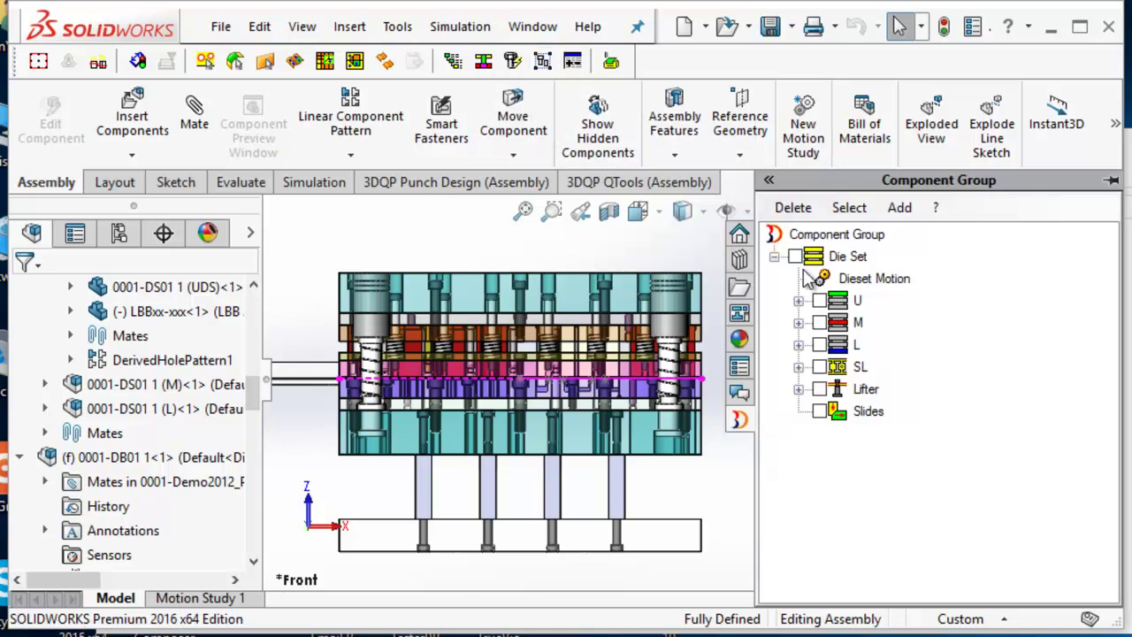
pyautogui.click(795, 257)
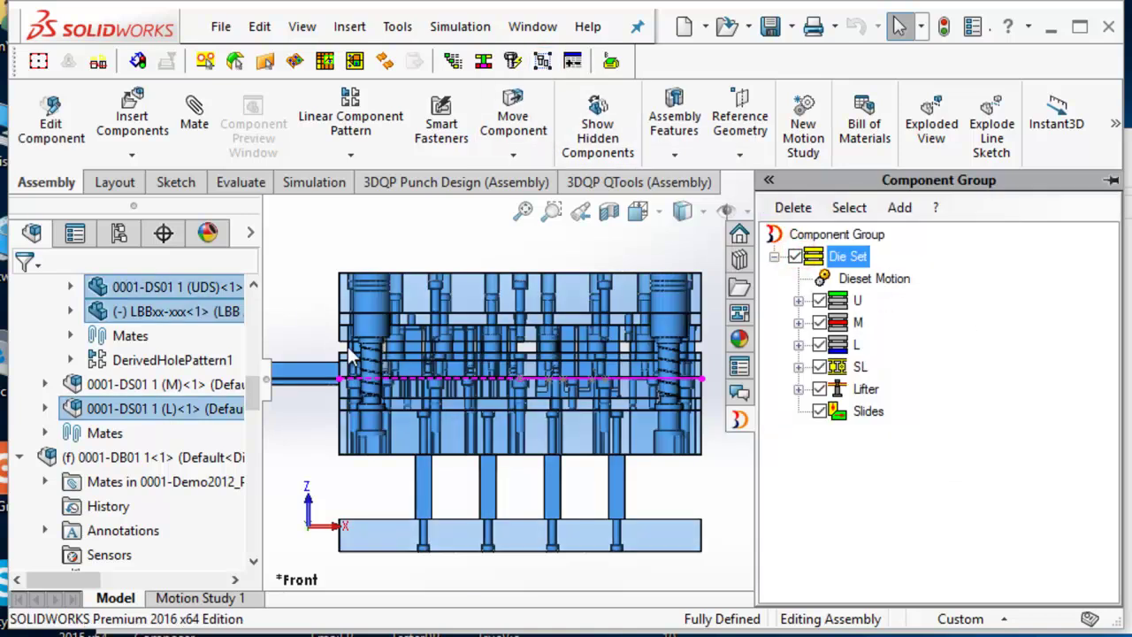
pyautogui.click(296, 313)
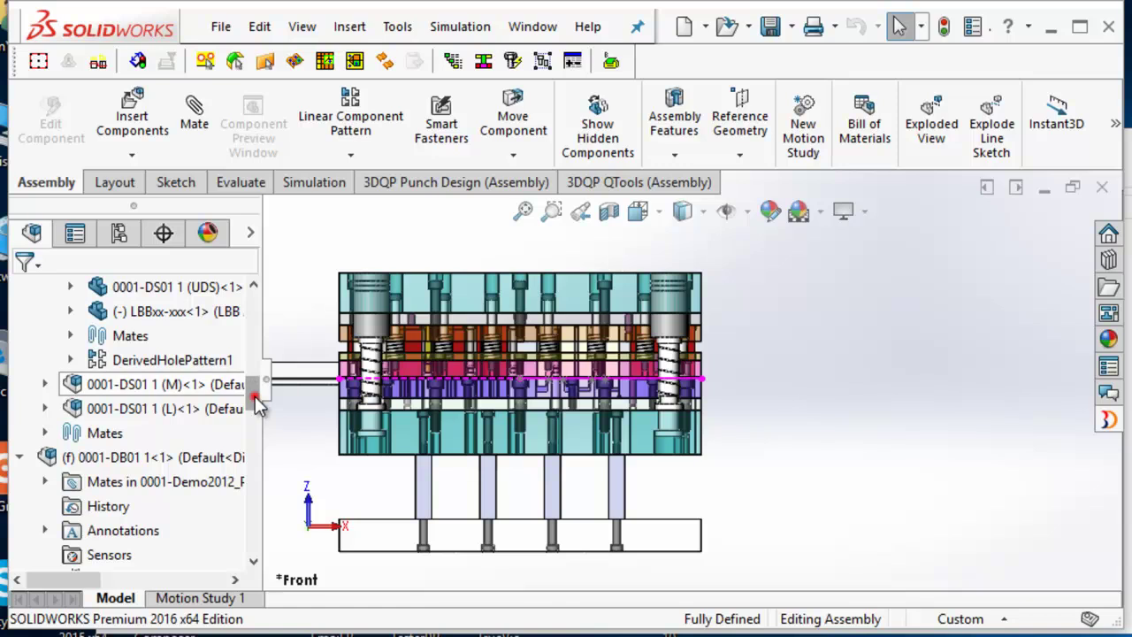
pyautogui.moveTo(255, 396); pyautogui.dragTo(254, 392)
# - Select the M, L, U and whole die set sub-assemblies in the tree, then clear the selection
pyautogui.click(187, 410)
pyautogui.click(191, 433)
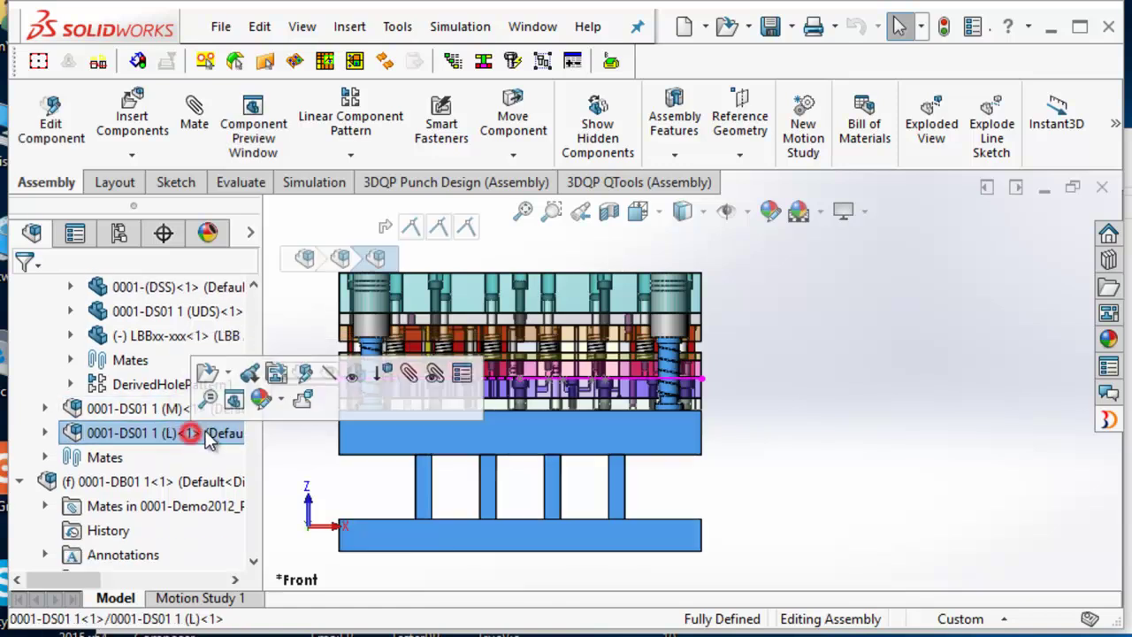
pyautogui.moveTo(251, 401); pyautogui.dragTo(253, 362)
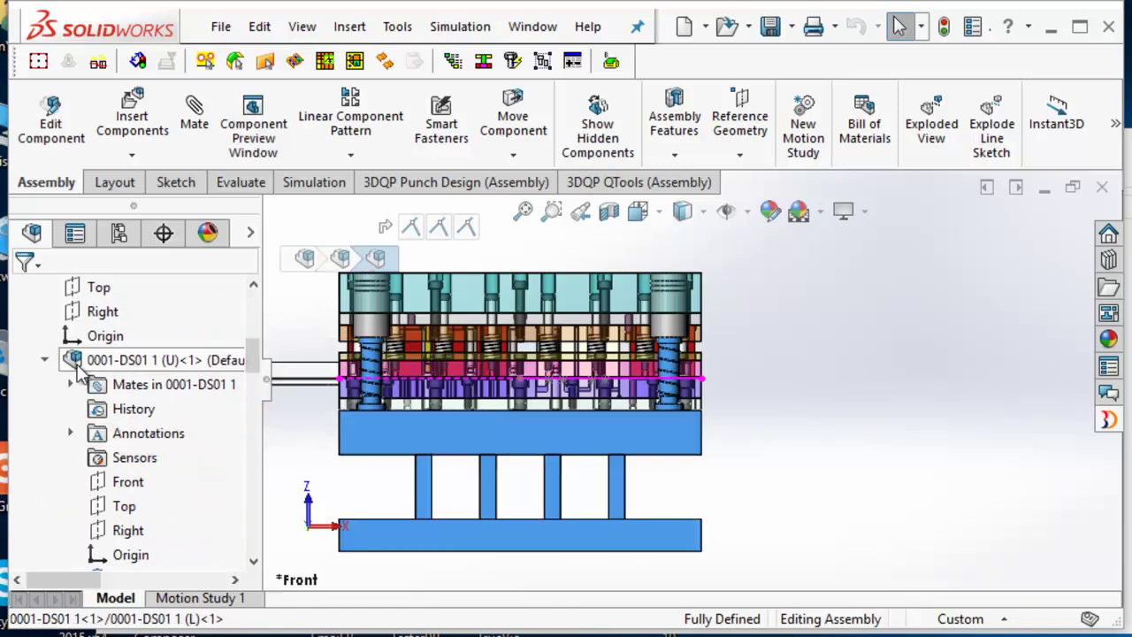
pyautogui.click(46, 360)
pyautogui.click(133, 361)
pyautogui.scroll(-2, 256, 388)
pyautogui.scroll(5, 255, 386)
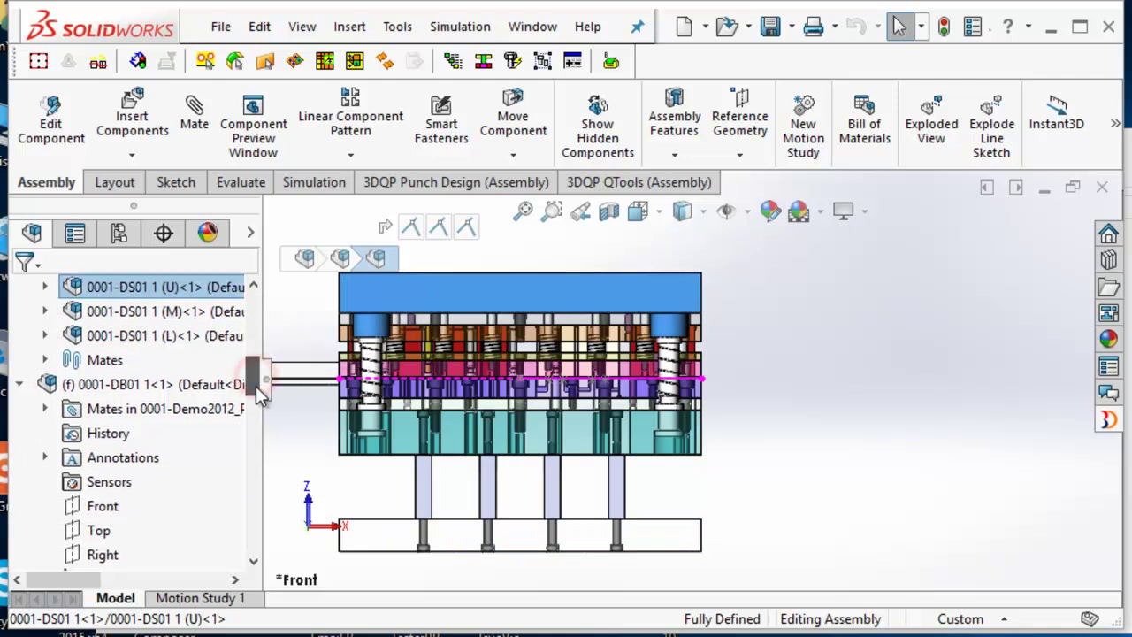
pyautogui.click(184, 372)
pyautogui.moveTo(253, 359); pyautogui.dragTo(253, 398)
pyautogui.click(897, 375)
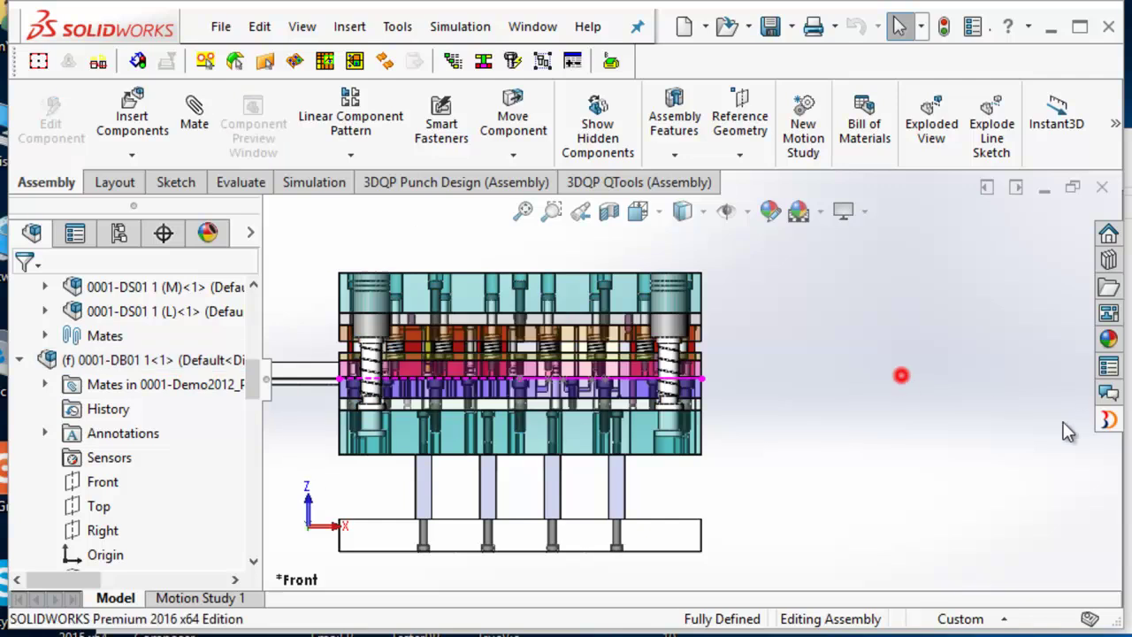
# - Hide the U and M component groups, keeping L, SL, Lifter and Slides visible
pyautogui.click(1108, 419)
pyautogui.click(821, 302)
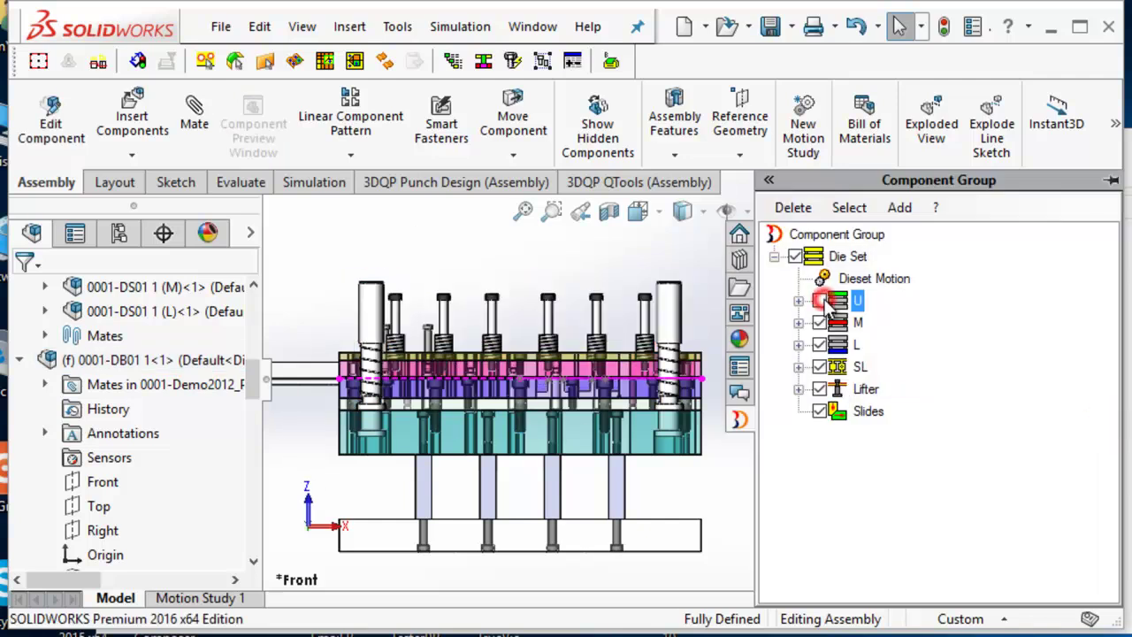
pyautogui.click(820, 323)
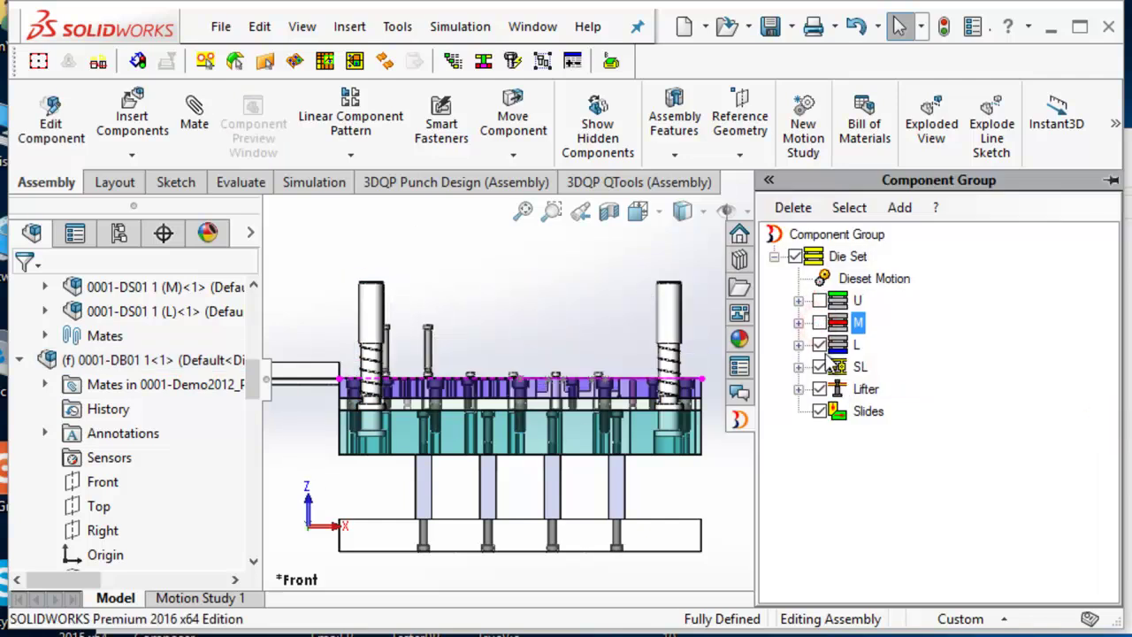
pyautogui.click(820, 345)
pyautogui.click(820, 345)
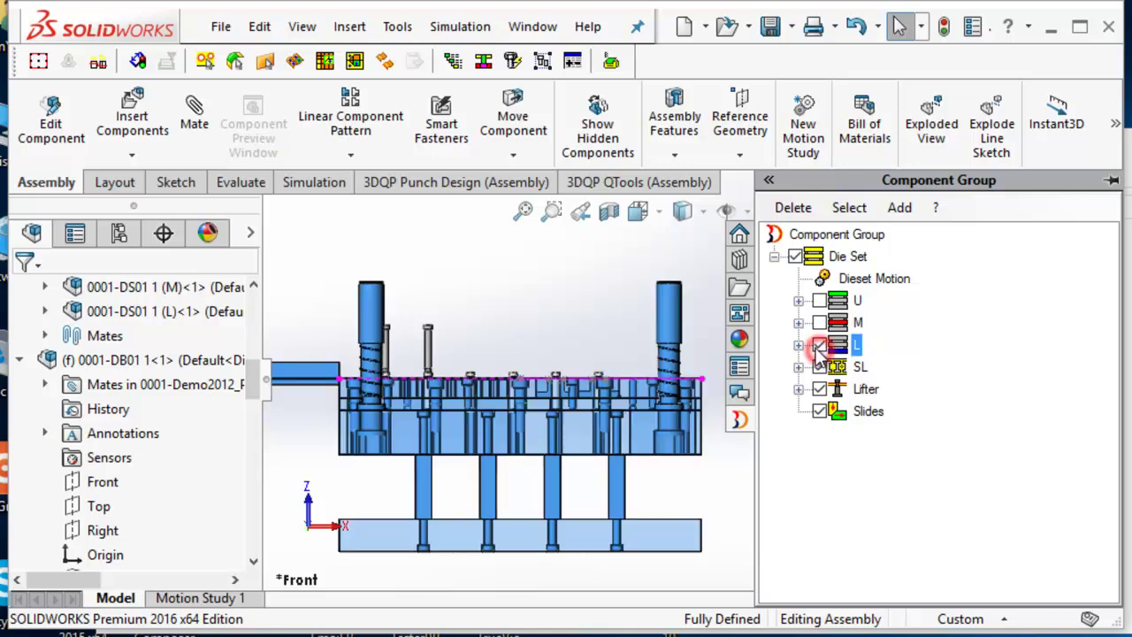
pyautogui.click(820, 389)
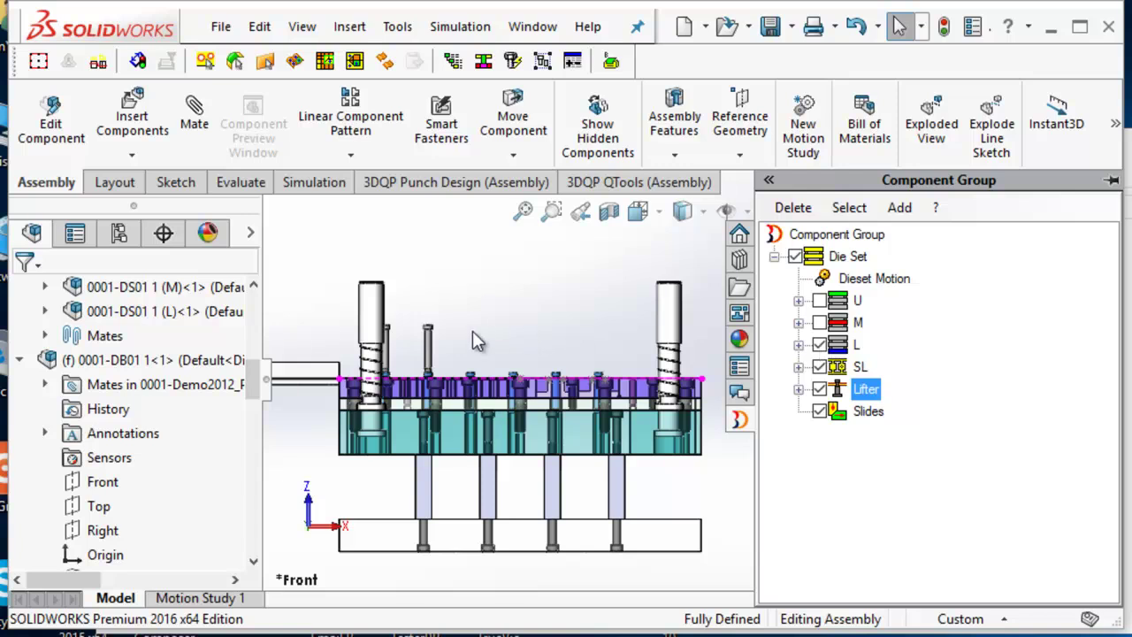
# - Select both Piercing 2.1 punches and add them to the U component group
pyautogui.click(429, 347)
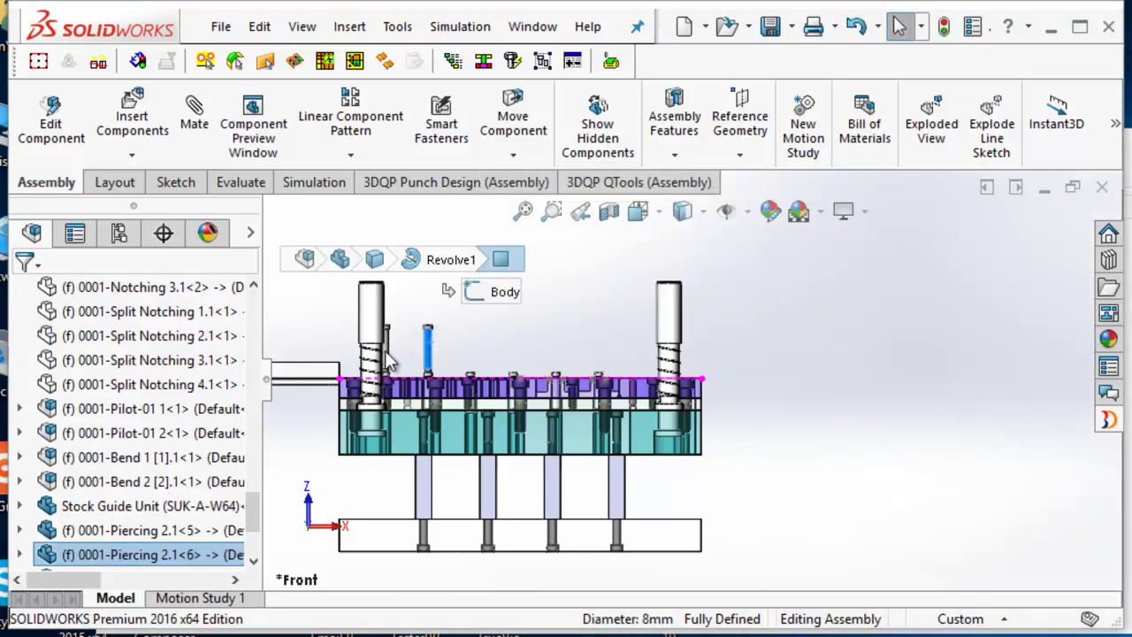
pyautogui.keyDown('ctrl'); pyautogui.click(385, 352); pyautogui.keyUp('ctrl')
pyautogui.click(1108, 419)
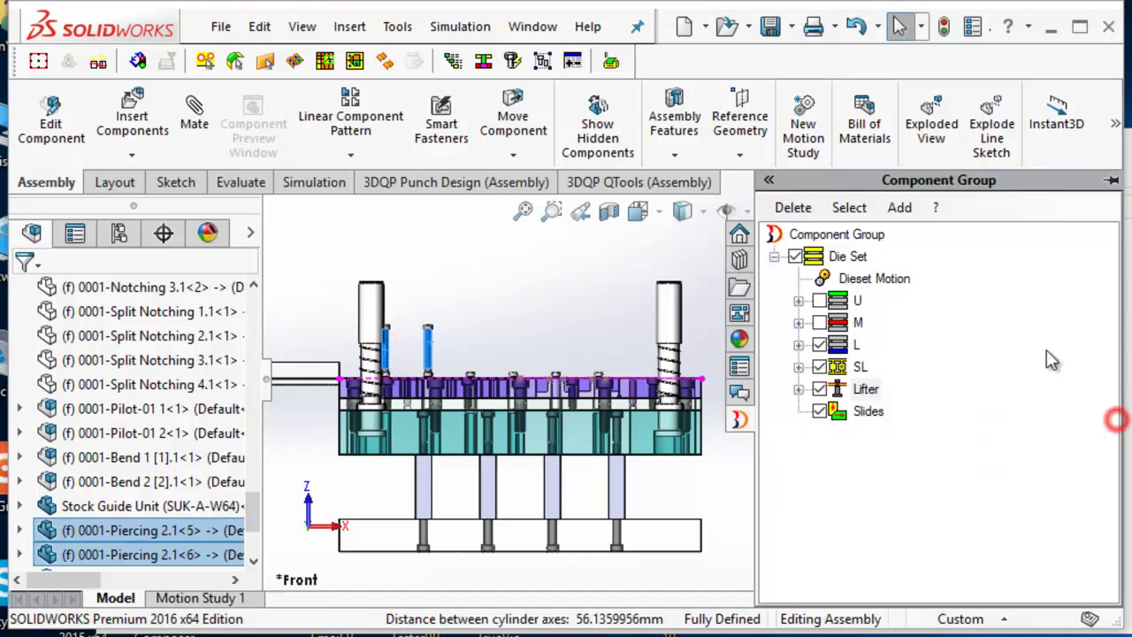
pyautogui.rightClick(845, 310)
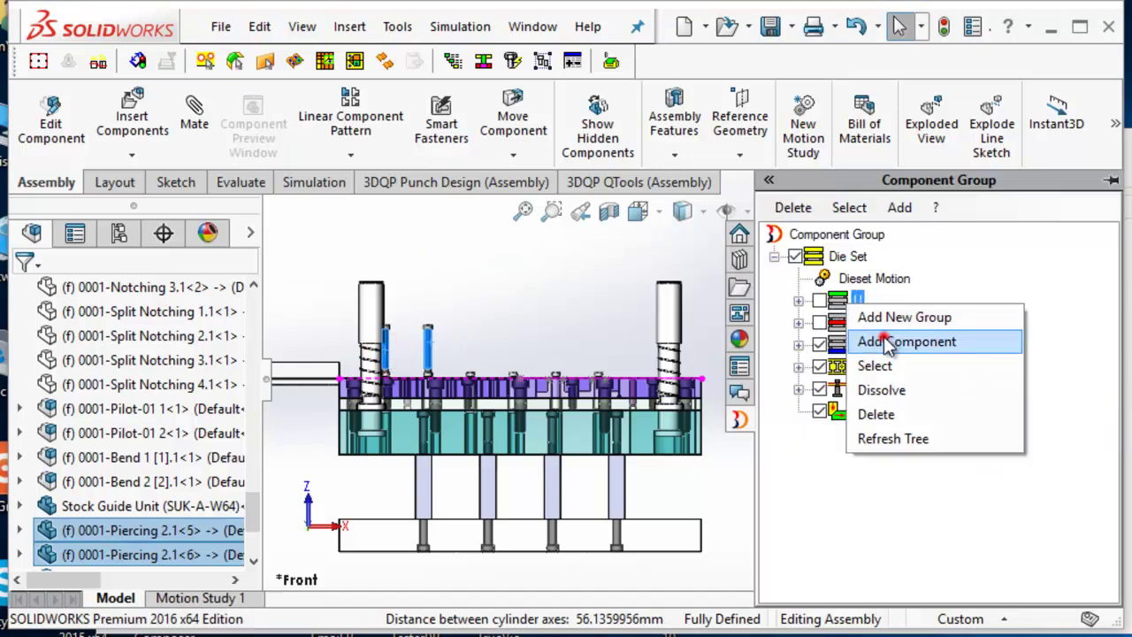
pyautogui.click(876, 341)
pyautogui.click(531, 328)
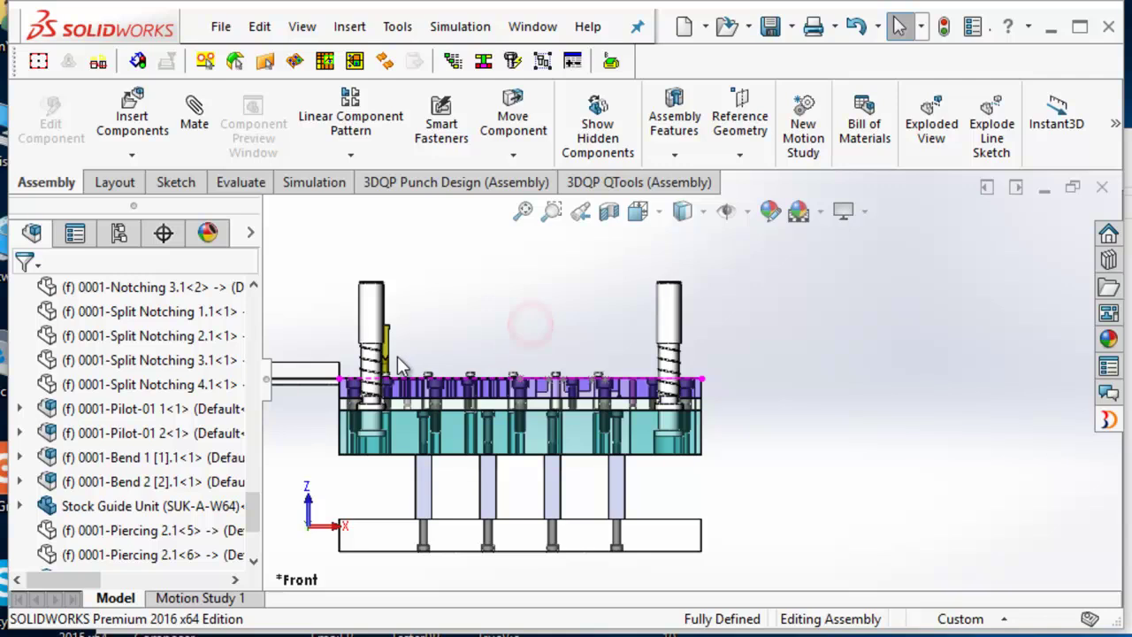
# - Re-check the U and M component groups so the full die set shows again
pyautogui.click(387, 361)
pyautogui.scroll(-2, 397, 353)
pyautogui.click(398, 353)
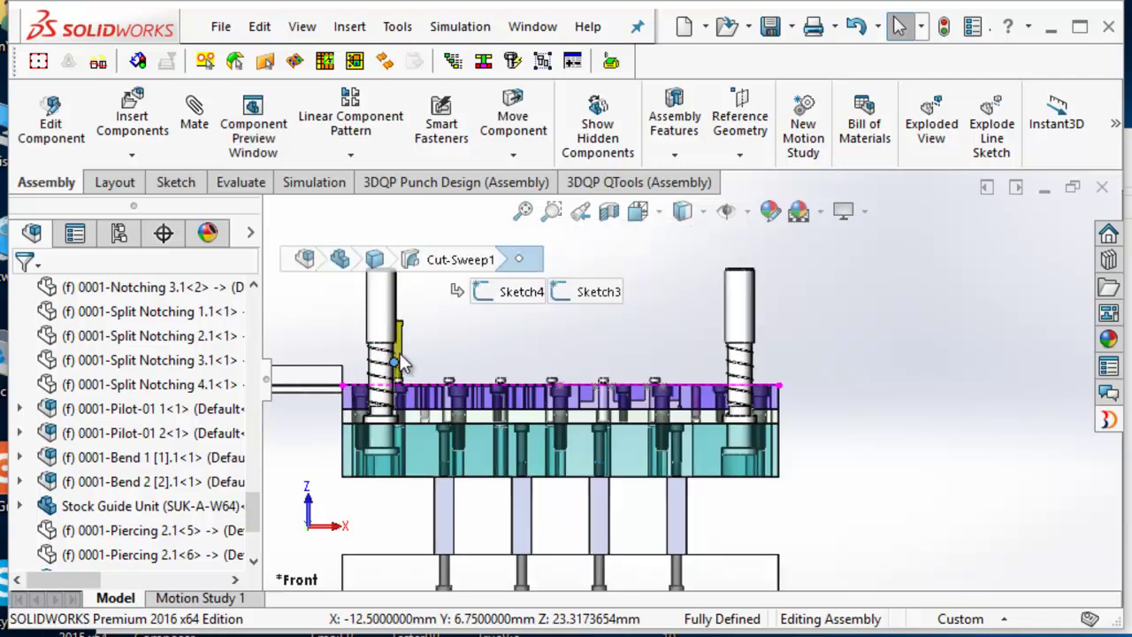
pyautogui.scroll(1, 693, 380)
pyautogui.click(1108, 421)
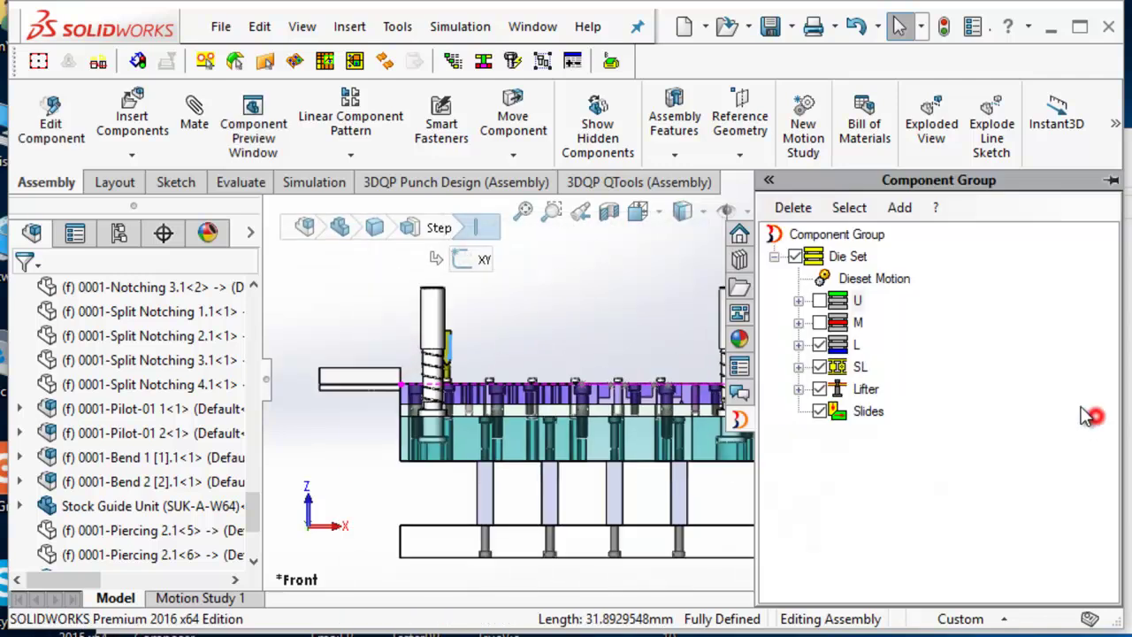
pyautogui.rightClick(842, 301)
pyautogui.click(866, 314)
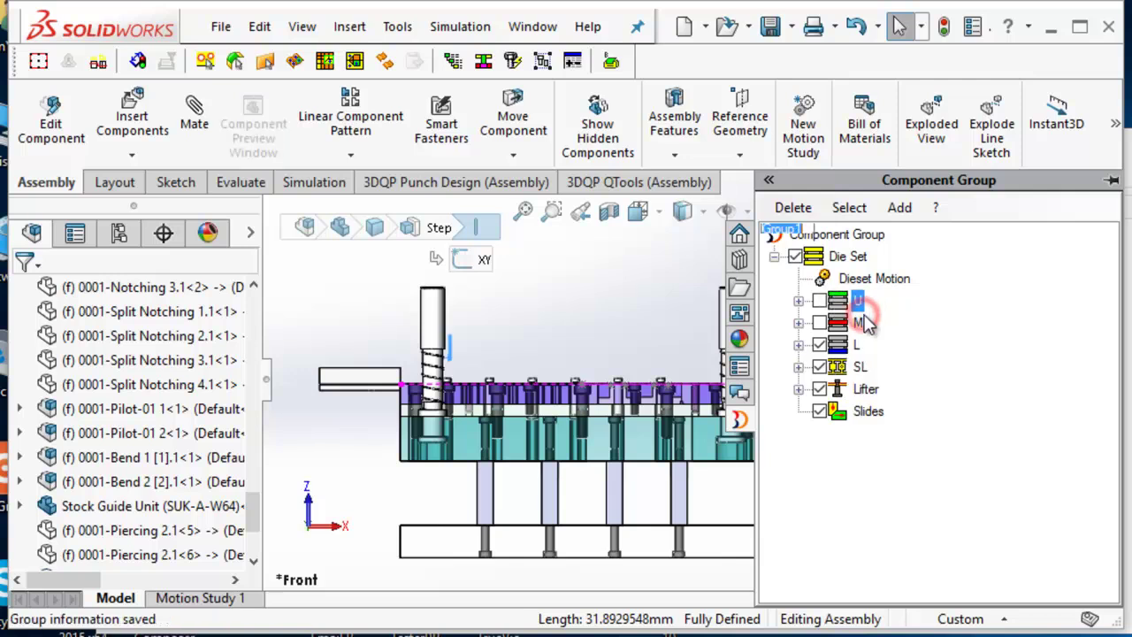
pyautogui.click(819, 301)
pyautogui.click(626, 245)
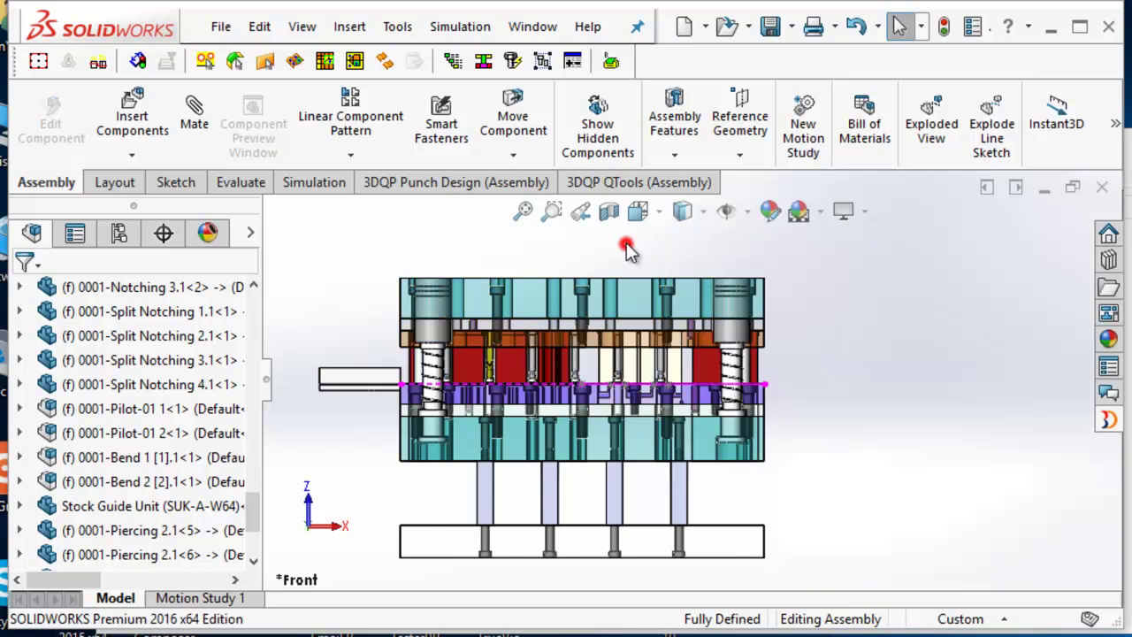
pyautogui.click(1108, 420)
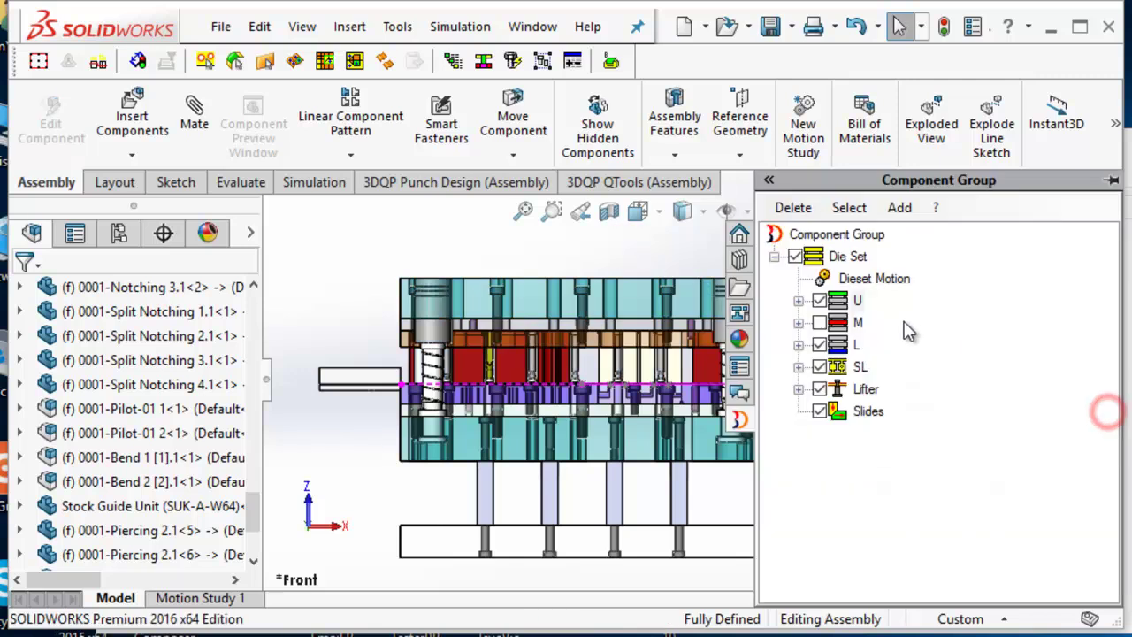
pyautogui.click(819, 323)
pyautogui.click(644, 255)
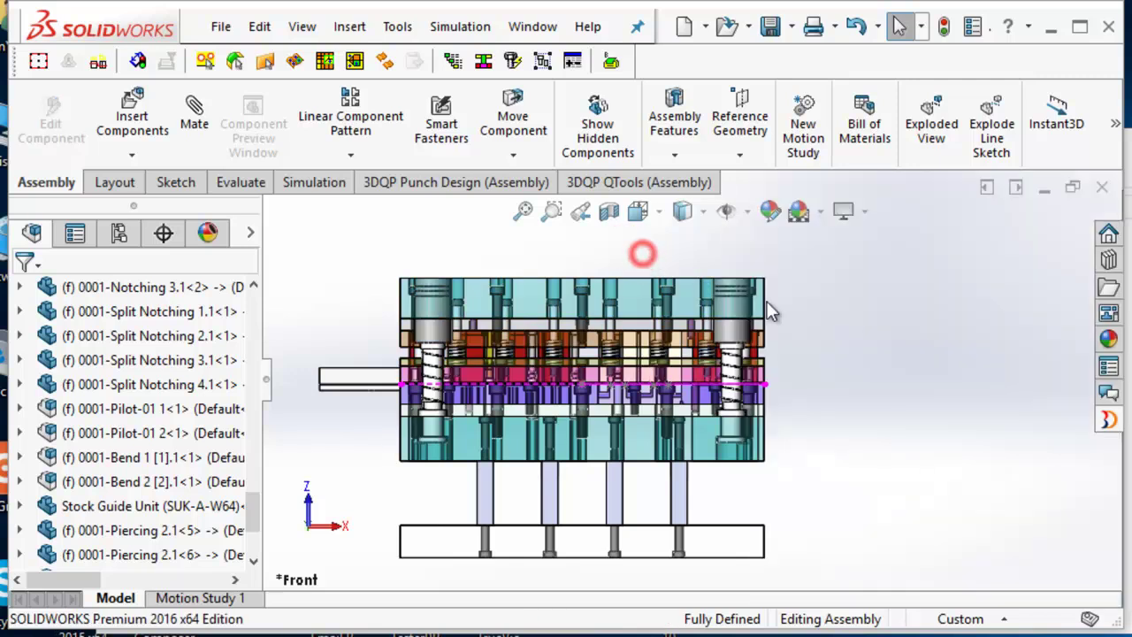
# - In a popped-out Assembly Utilities, find all four identical LBBxx-xxx bushings and pick LBBxx-xxx<2>
pyautogui.click(454, 69)
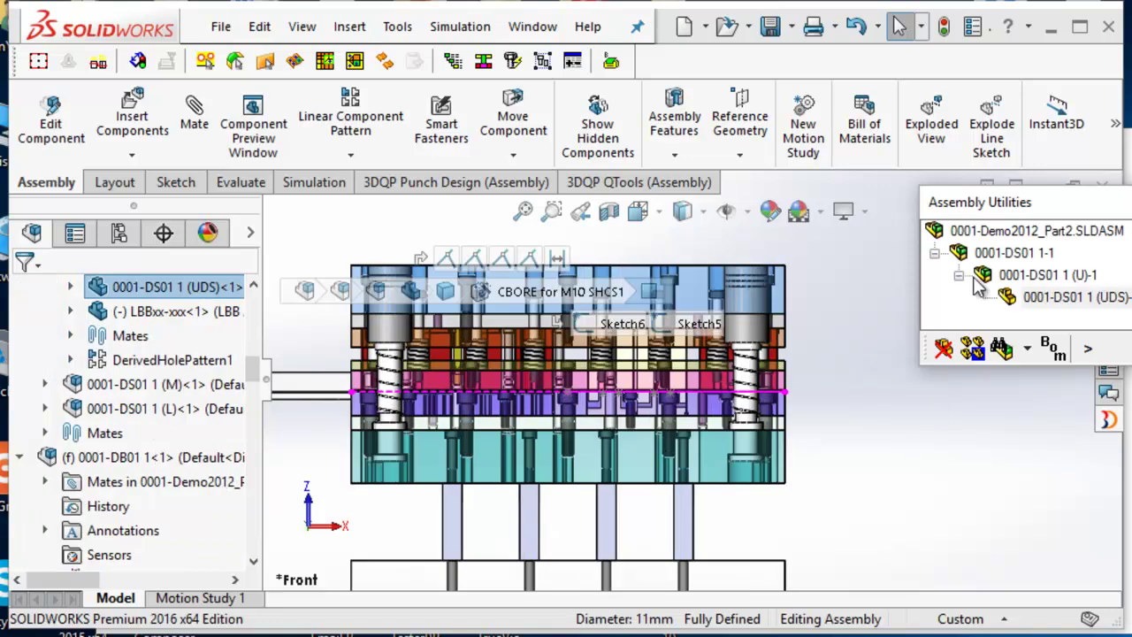
pyautogui.click(1008, 211)
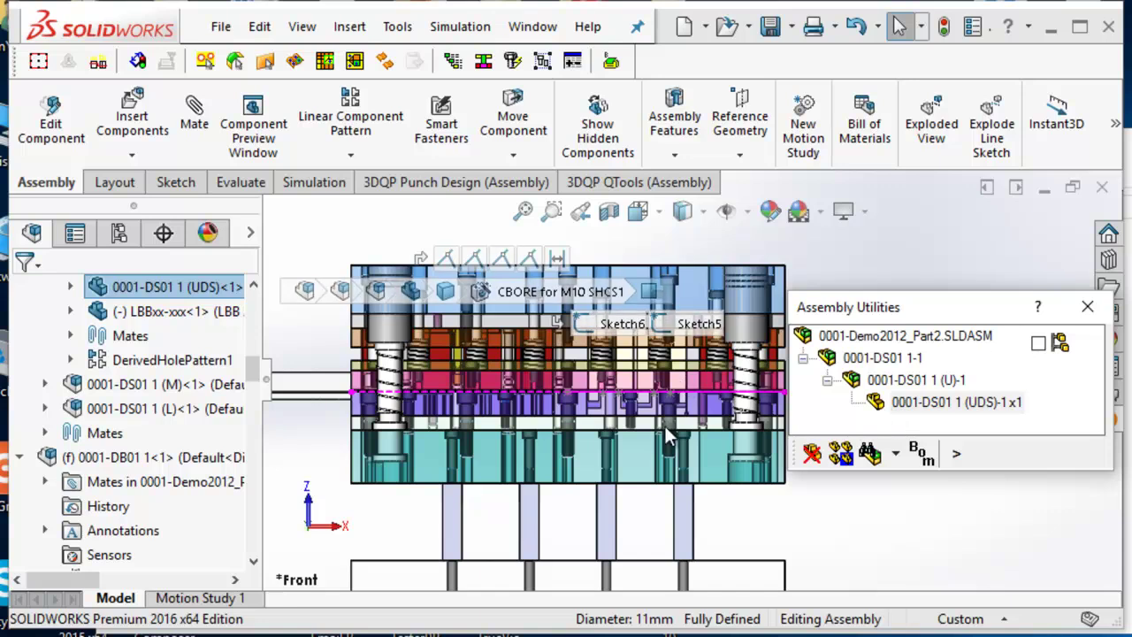
pyautogui.click(744, 328)
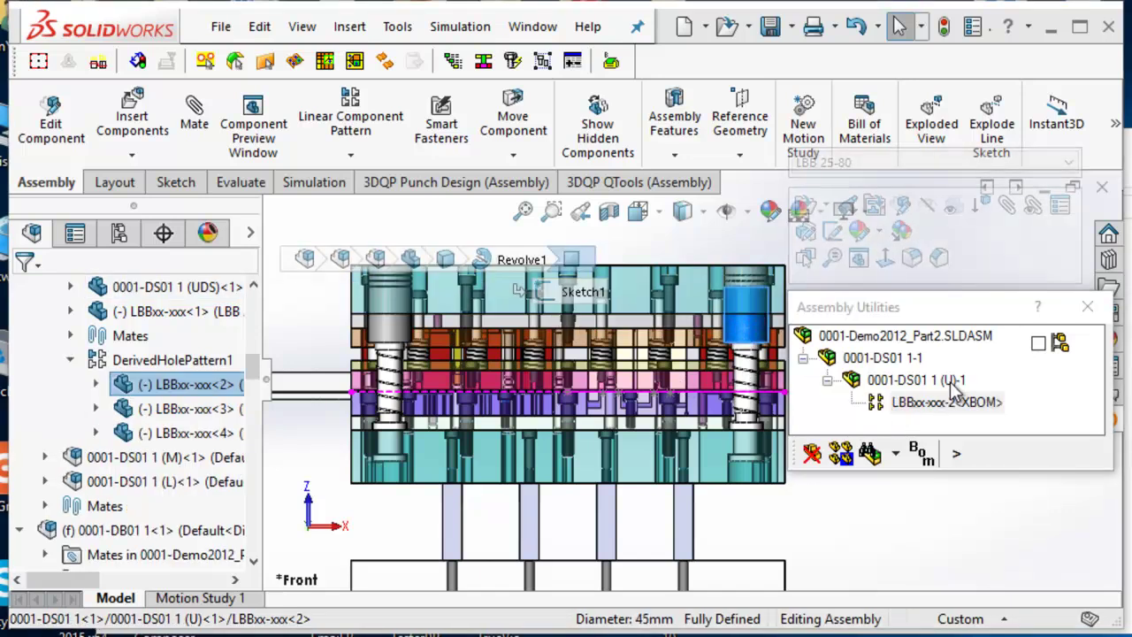
pyautogui.click(876, 459)
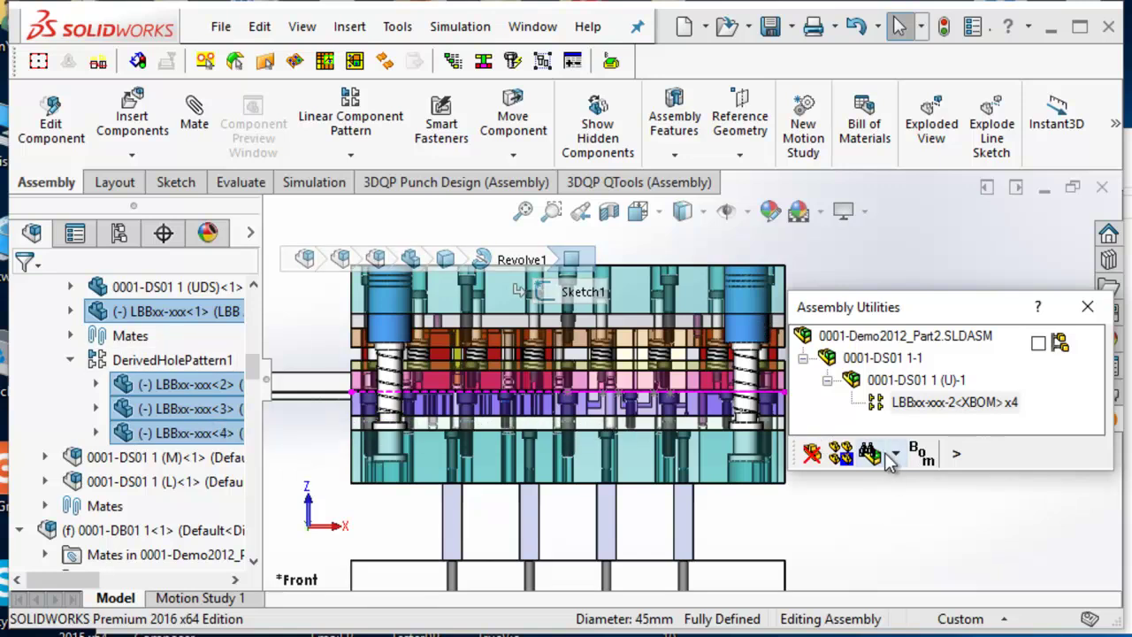
pyautogui.click(748, 329)
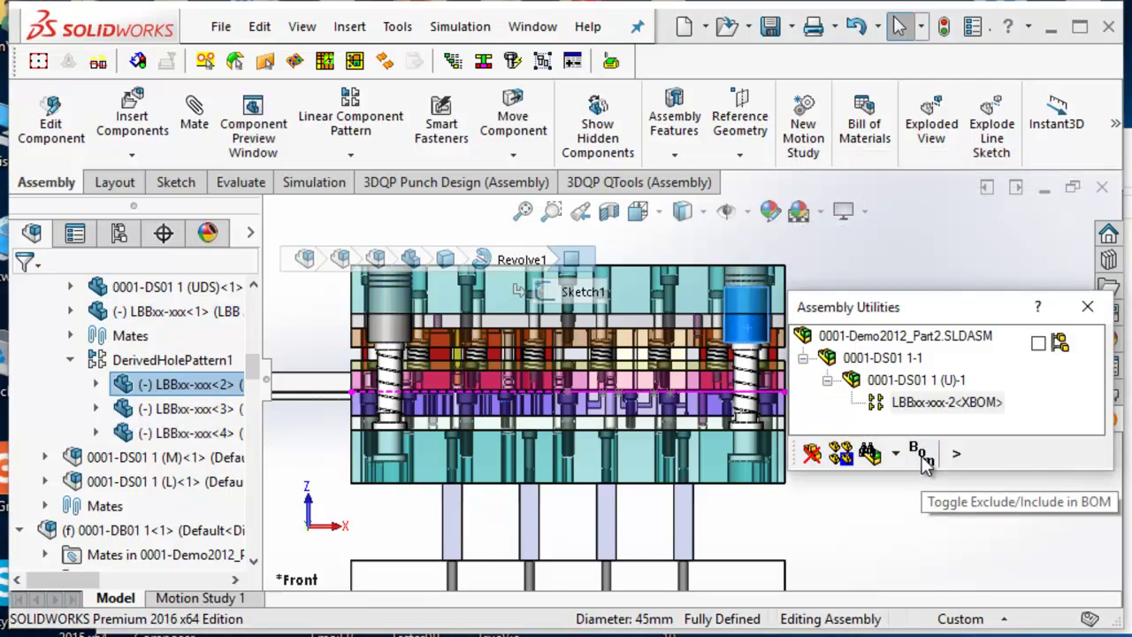
# - Separate bushing LBBxx-xxx<2>, saving it as New LBBxx-xxx.SLDPRT in Desktop\Demo\0001-Demo2012_Part2\DS-0001-01
pyautogui.click(847, 459)
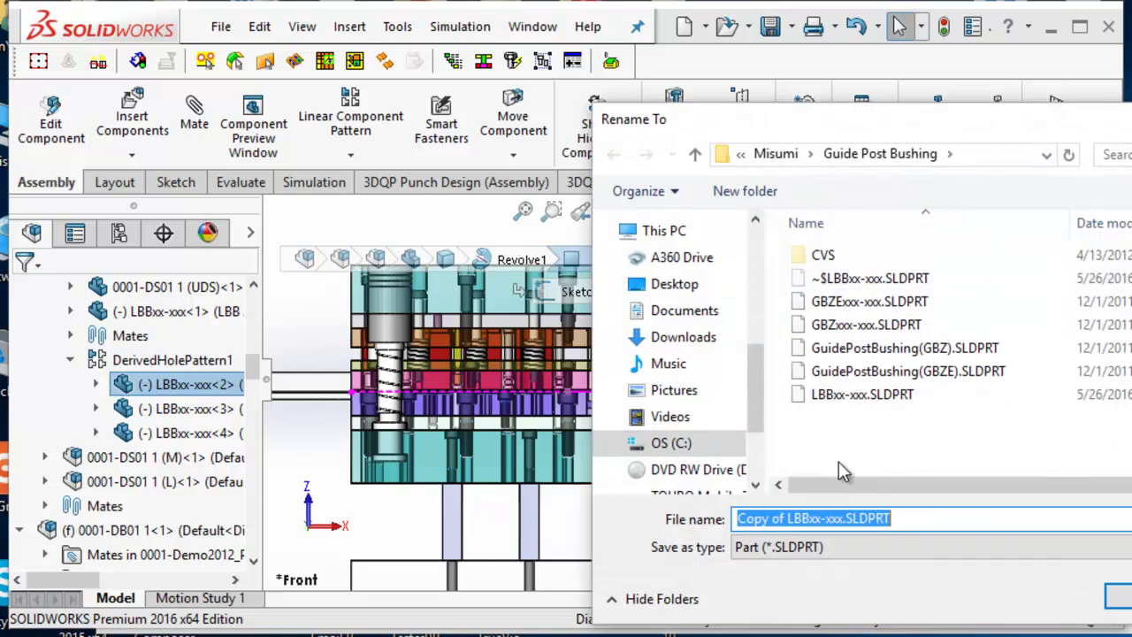
pyautogui.click(674, 284)
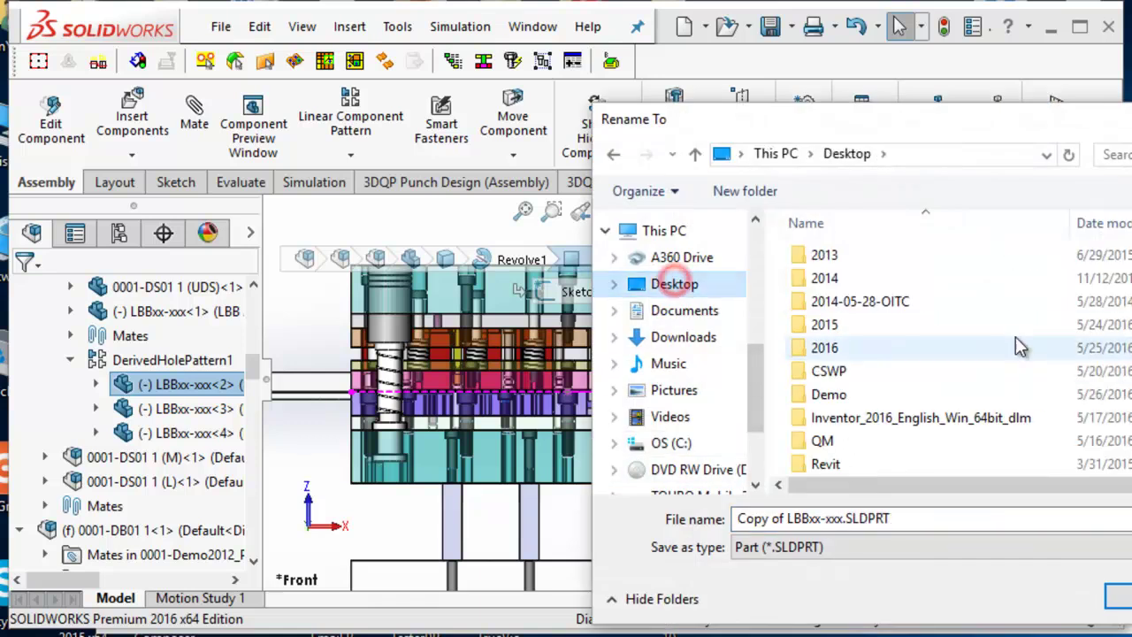
pyautogui.doubleClick(884, 391)
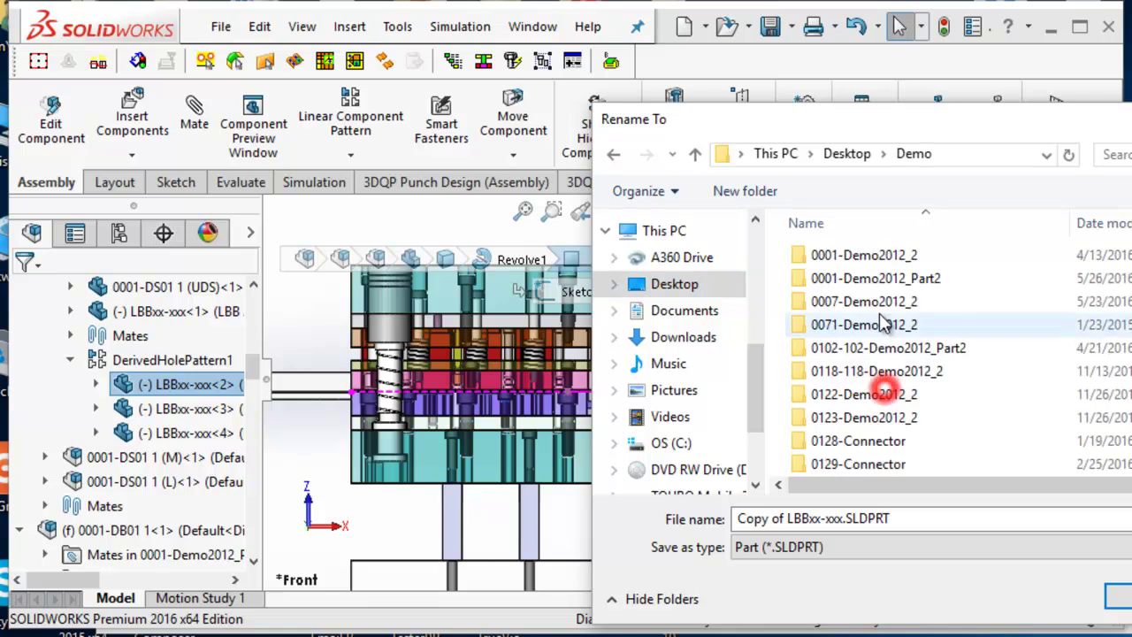
pyautogui.doubleClick(897, 277)
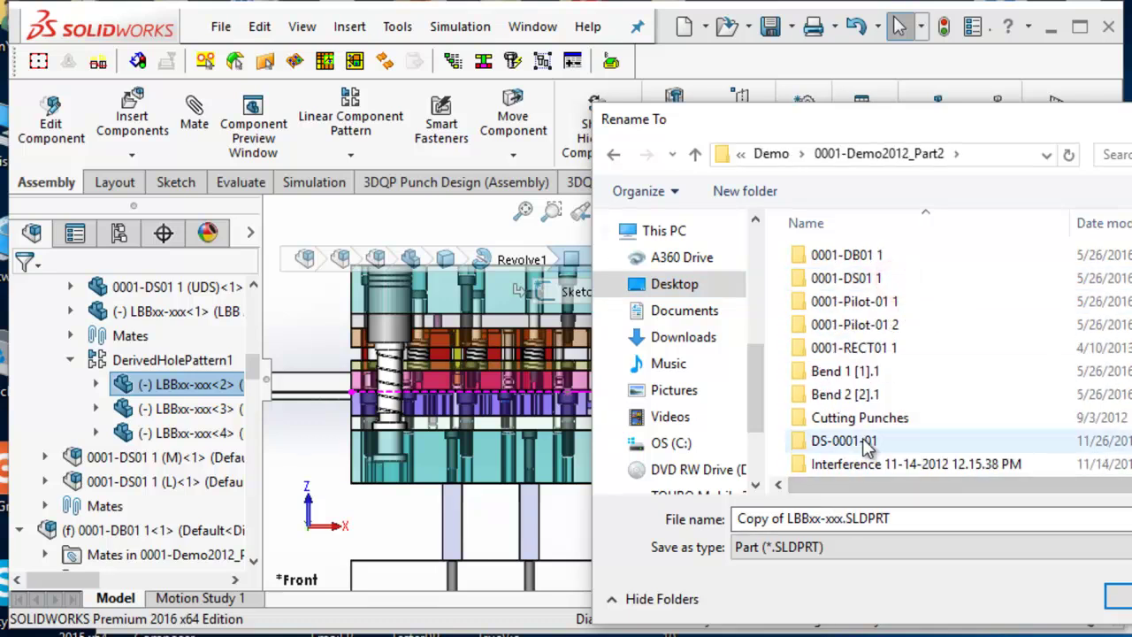
pyautogui.doubleClick(849, 441)
pyautogui.click(788, 521)
pyautogui.click(786, 520)
pyautogui.moveTo(784, 519); pyautogui.dragTo(629, 515)
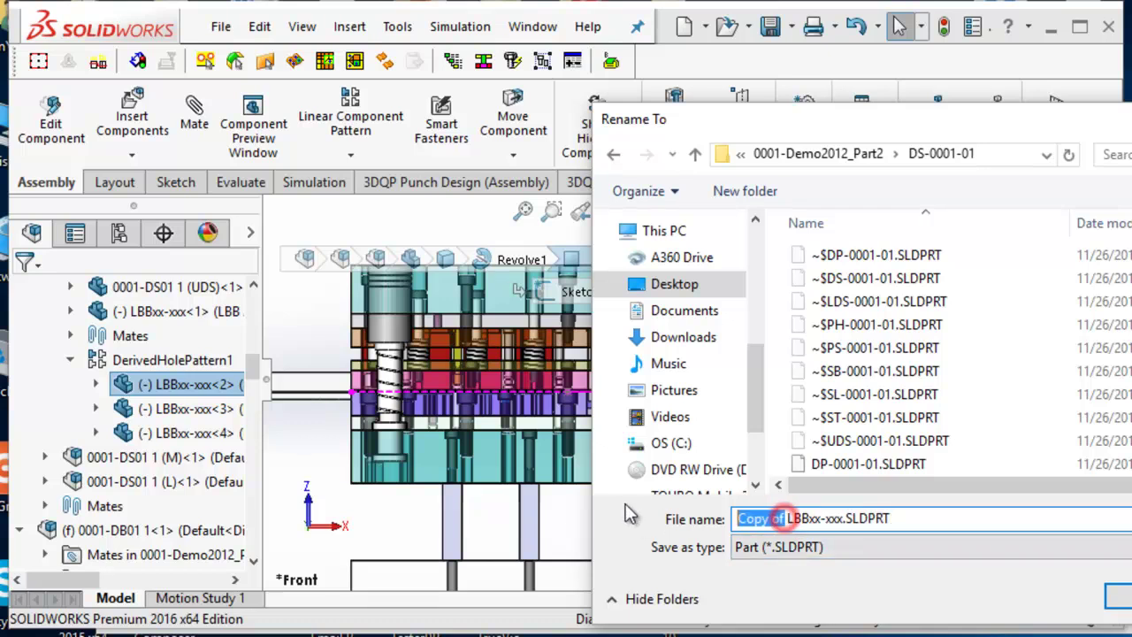
pyautogui.write('New')
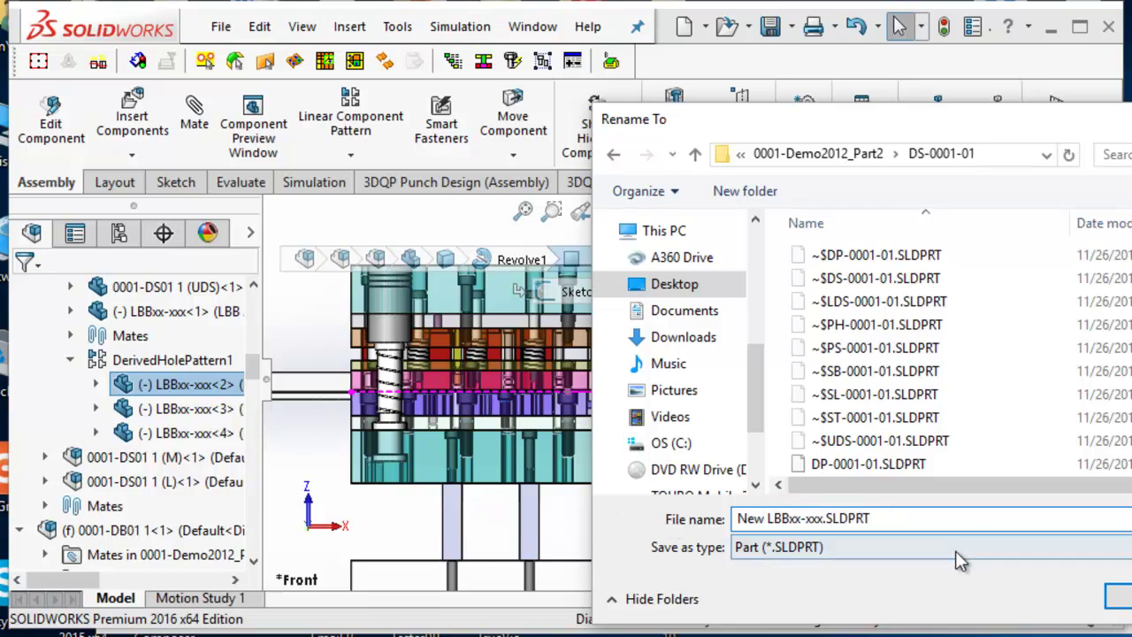
pyautogui.moveTo(974, 123); pyautogui.dragTo(733, 110)
pyautogui.click(911, 584)
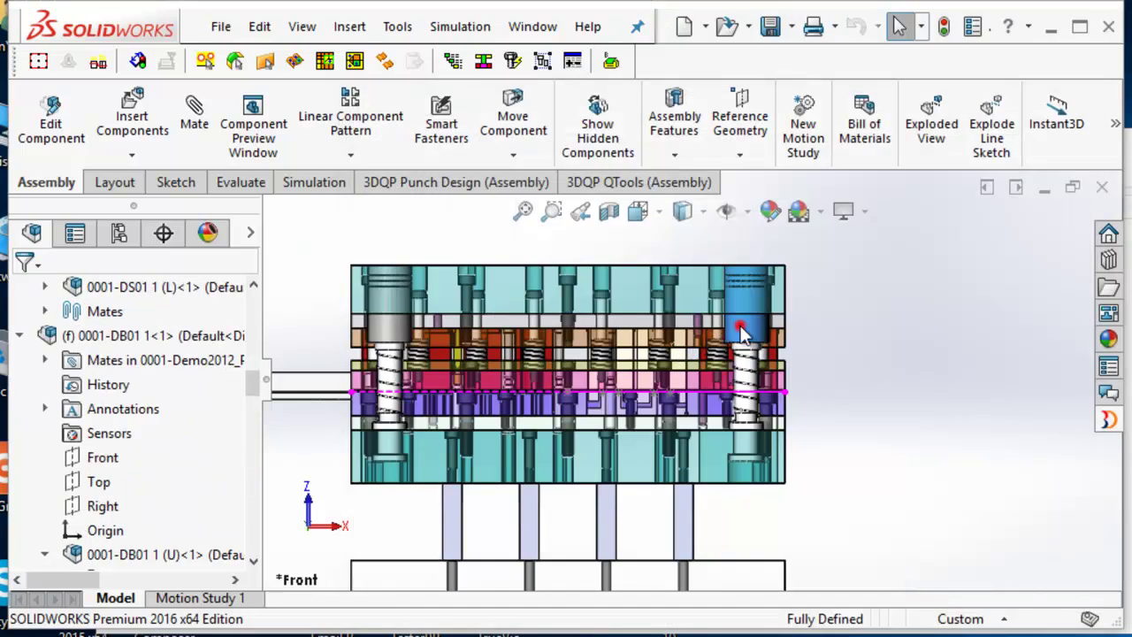
pyautogui.click(741, 332)
pyautogui.scroll(1, 222, 374)
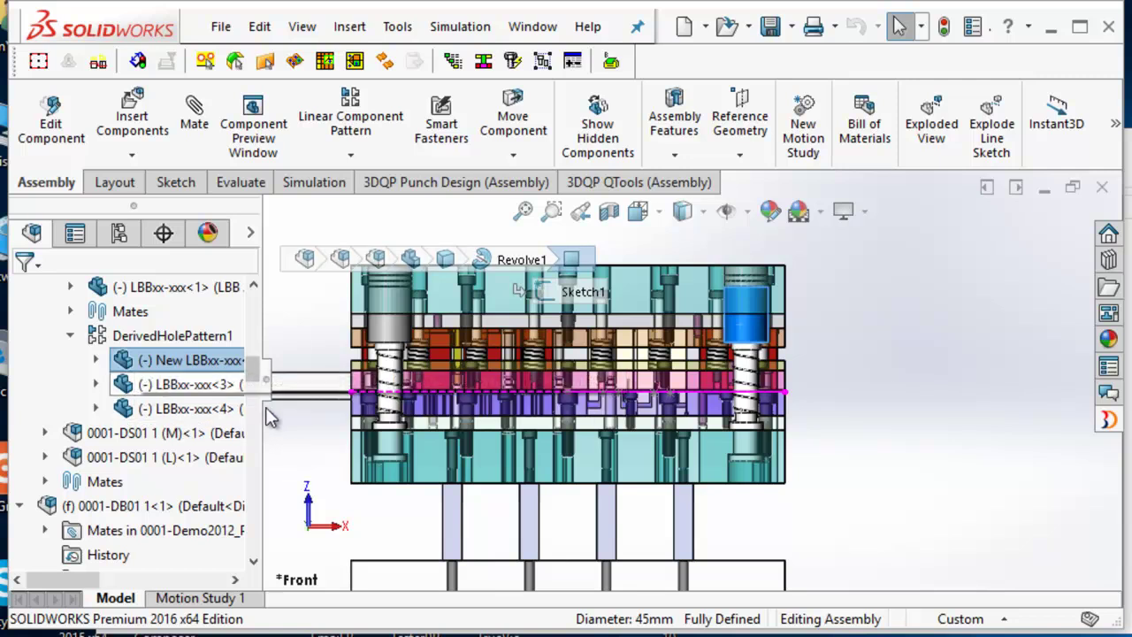
pyautogui.click(182, 386)
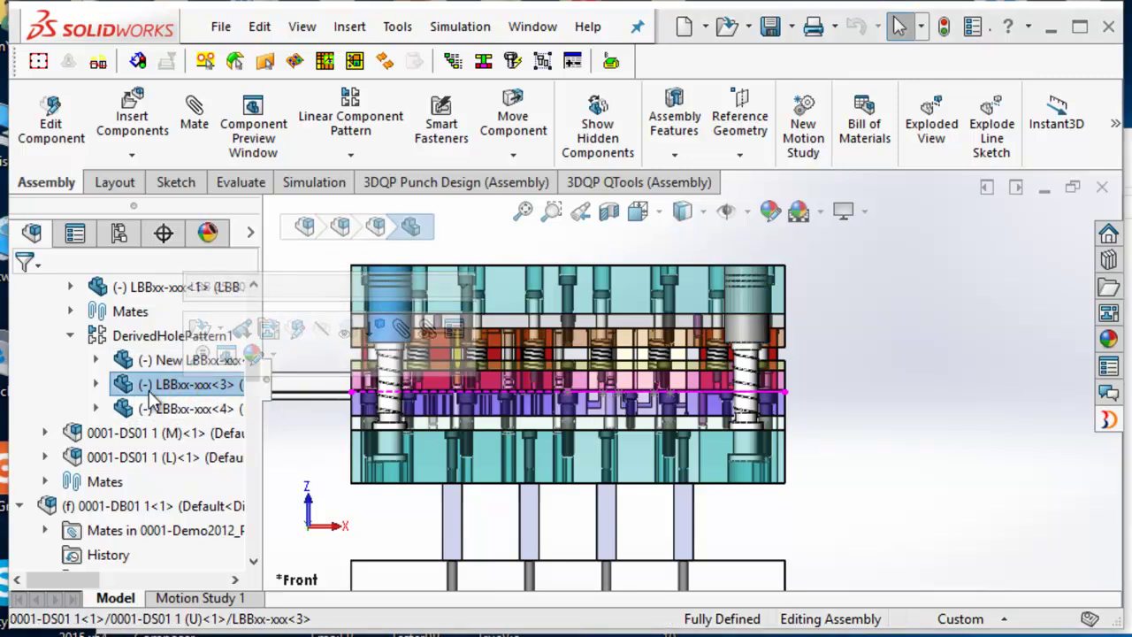
pyautogui.press('Down')
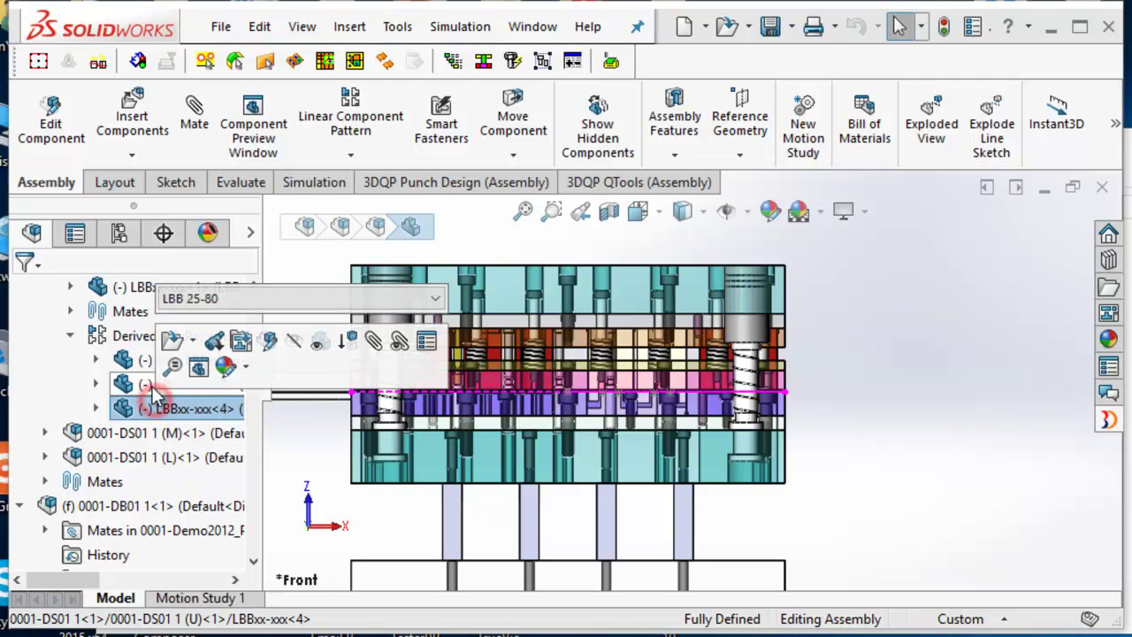
pyautogui.click(426, 340)
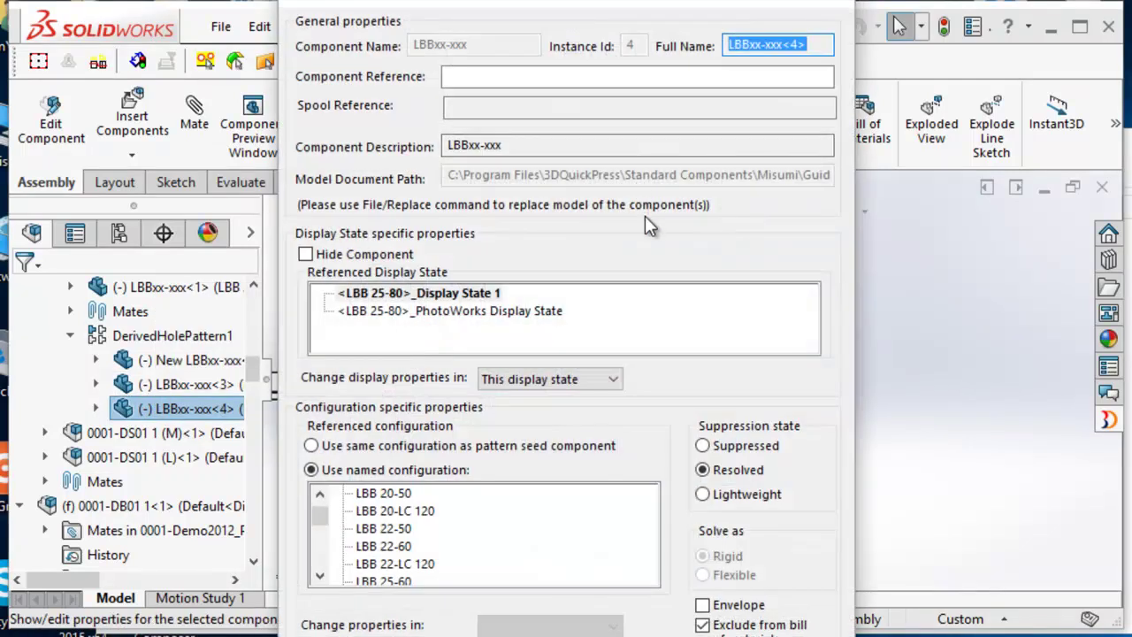
pyautogui.press('Return')
pyautogui.click(204, 365)
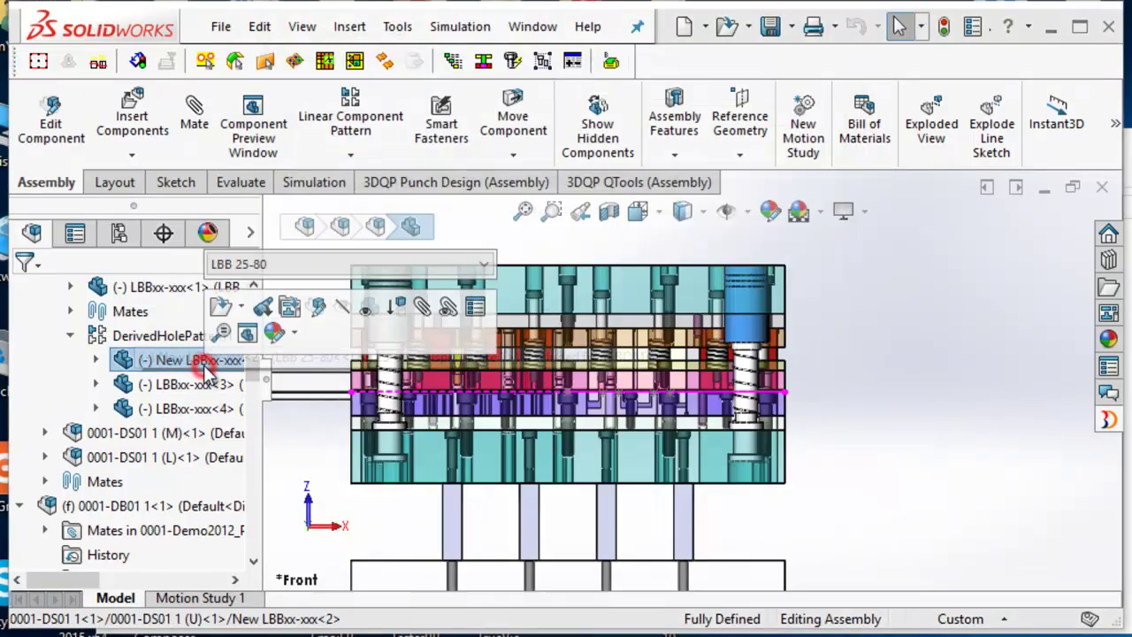
pyautogui.click(475, 306)
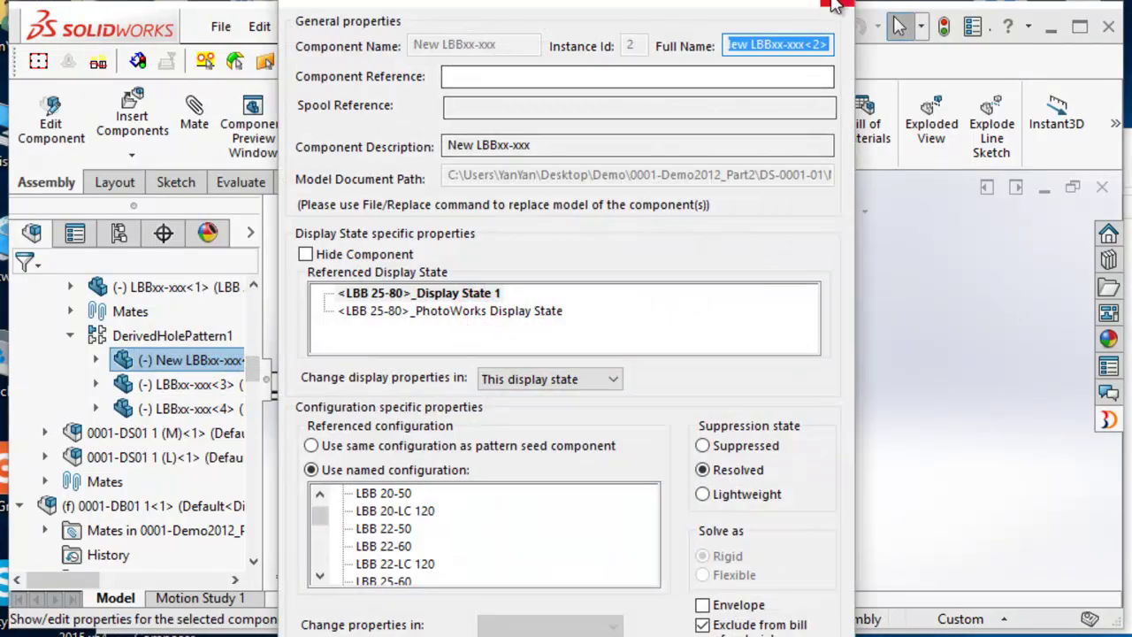
pyautogui.click(835, 6)
pyautogui.moveTo(739, 398)
pyautogui.mouseDown(button='middle')
pyautogui.moveTo(747, 402)
pyautogui.moveTo(702, 487)
pyautogui.mouseUp(button='middle')
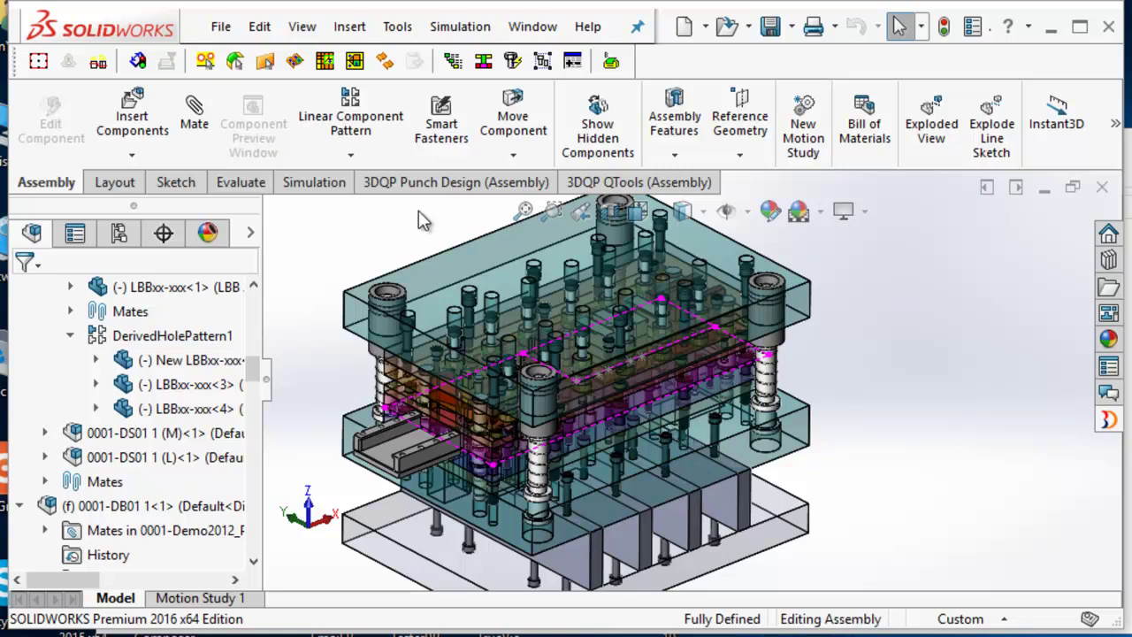
# - In DimTool, set the C1 lower die clearance to 0.8 for all its holes
pyautogui.click(138, 61)
pyautogui.moveTo(1098, 174); pyautogui.dragTo(858, 258)
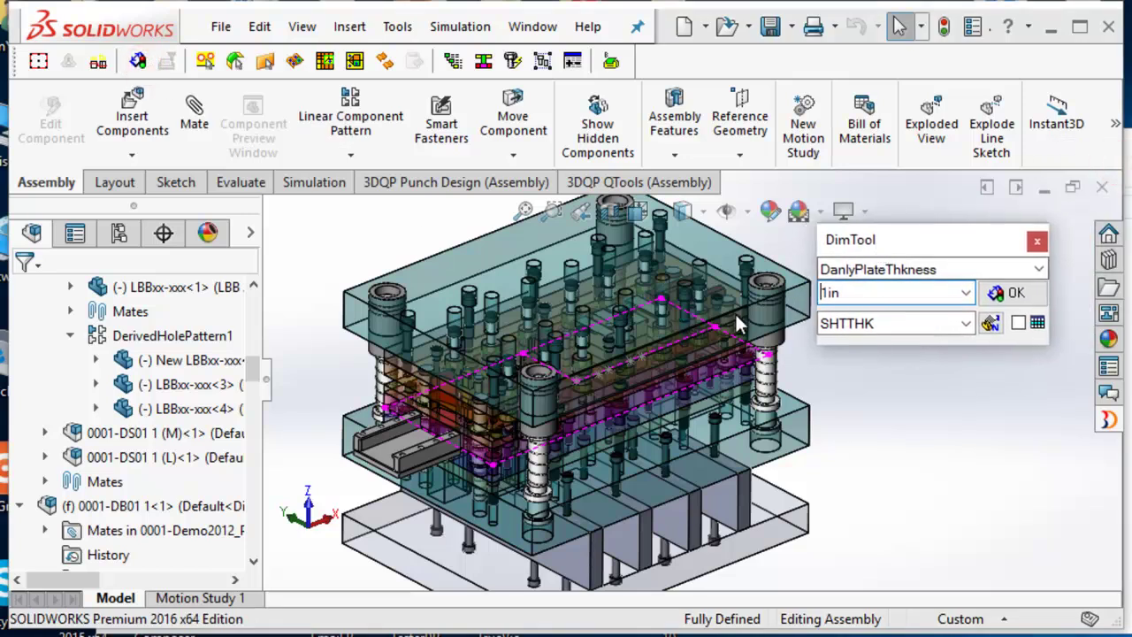
pyautogui.click(967, 323)
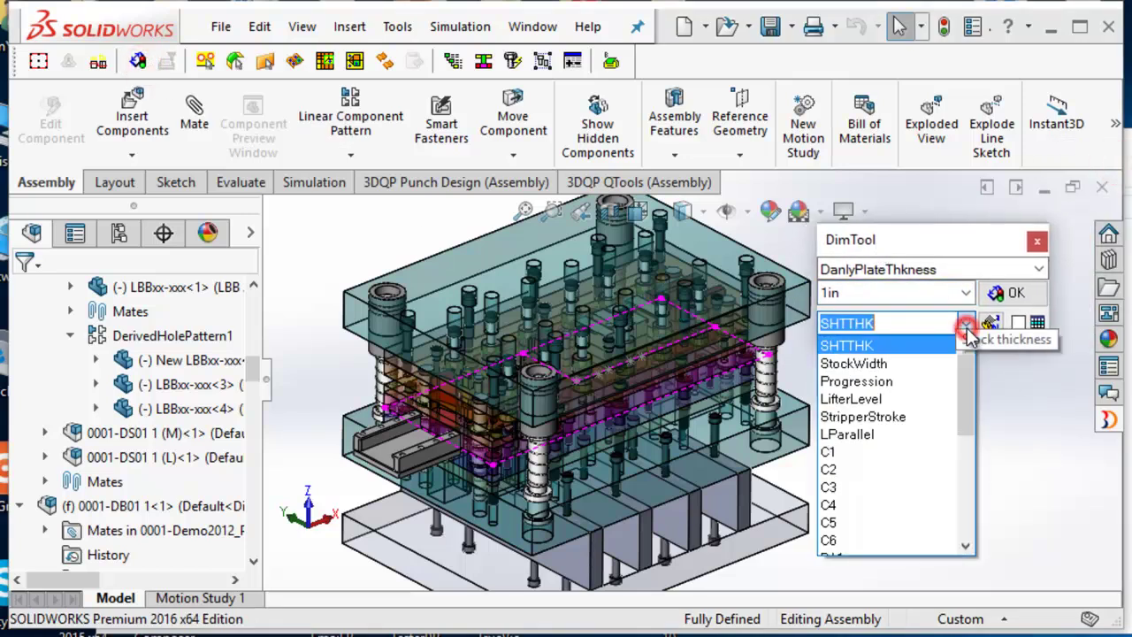
pyautogui.click(929, 454)
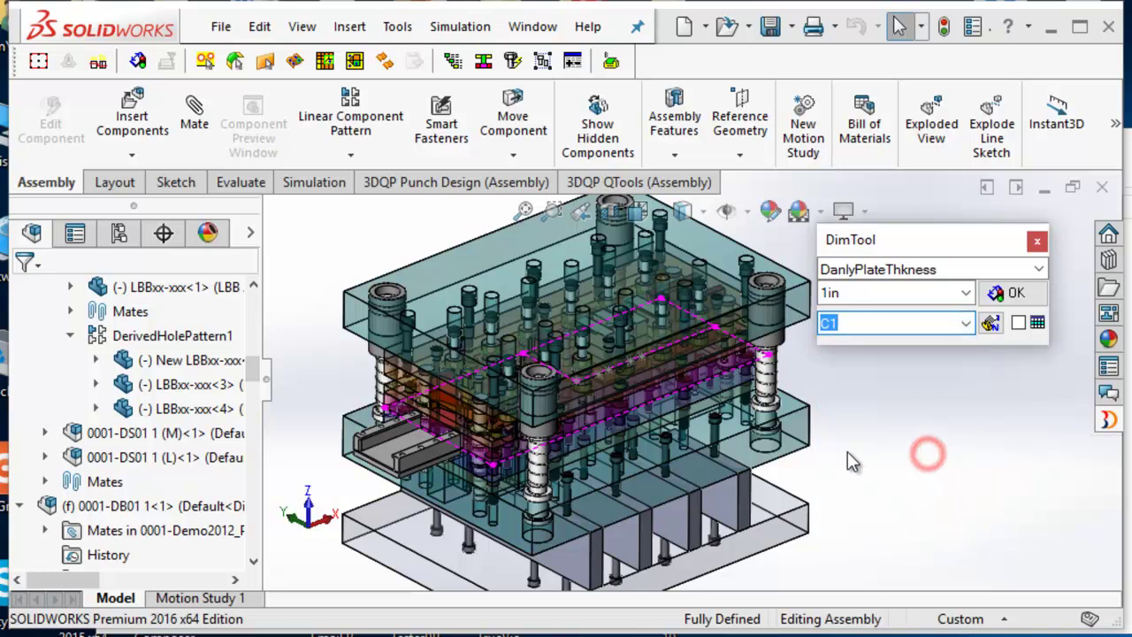
pyautogui.click(989, 325)
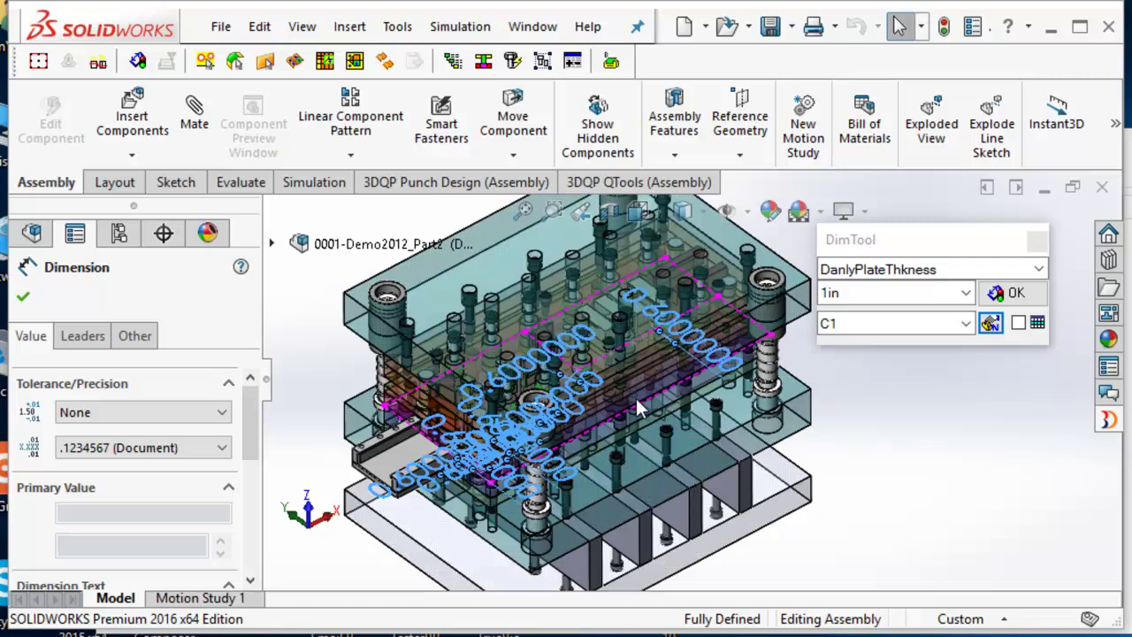
pyautogui.click(884, 292)
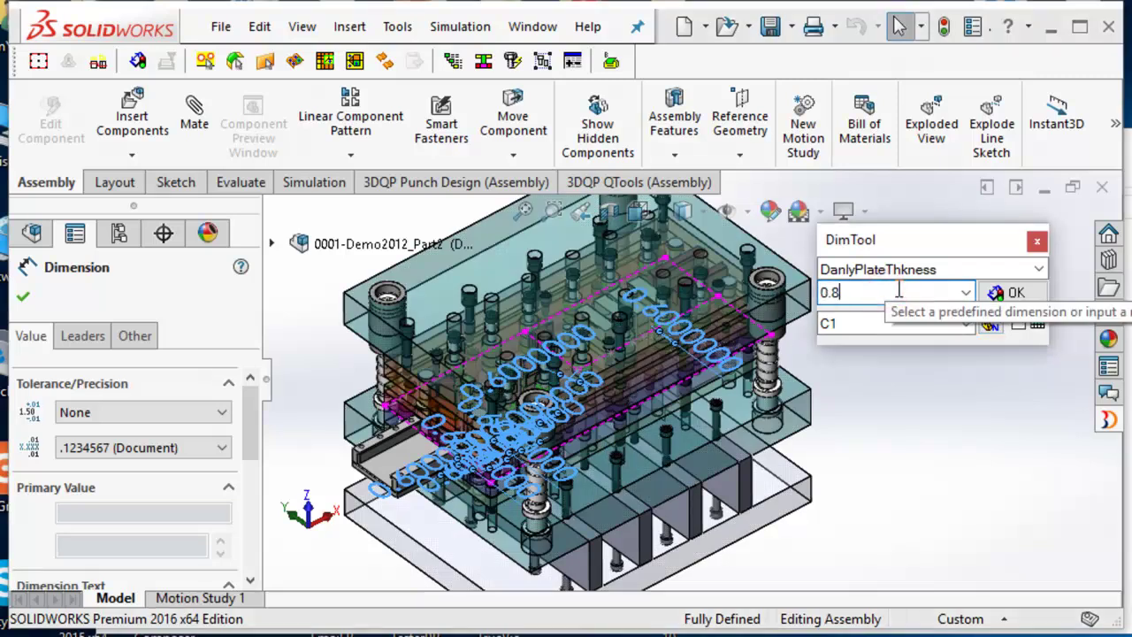
pyautogui.write('0.8')
pyautogui.click(999, 292)
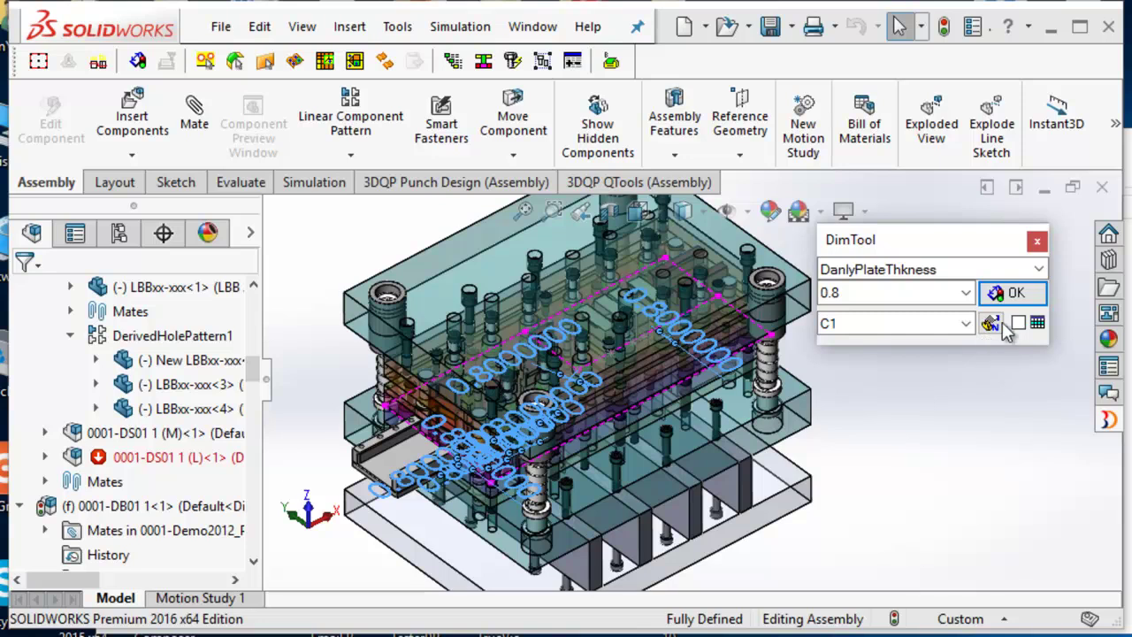
pyautogui.click(1039, 244)
# - Select the 0001-DB01 1 (DP) die plate under the right pillar
pyautogui.click(885, 432)
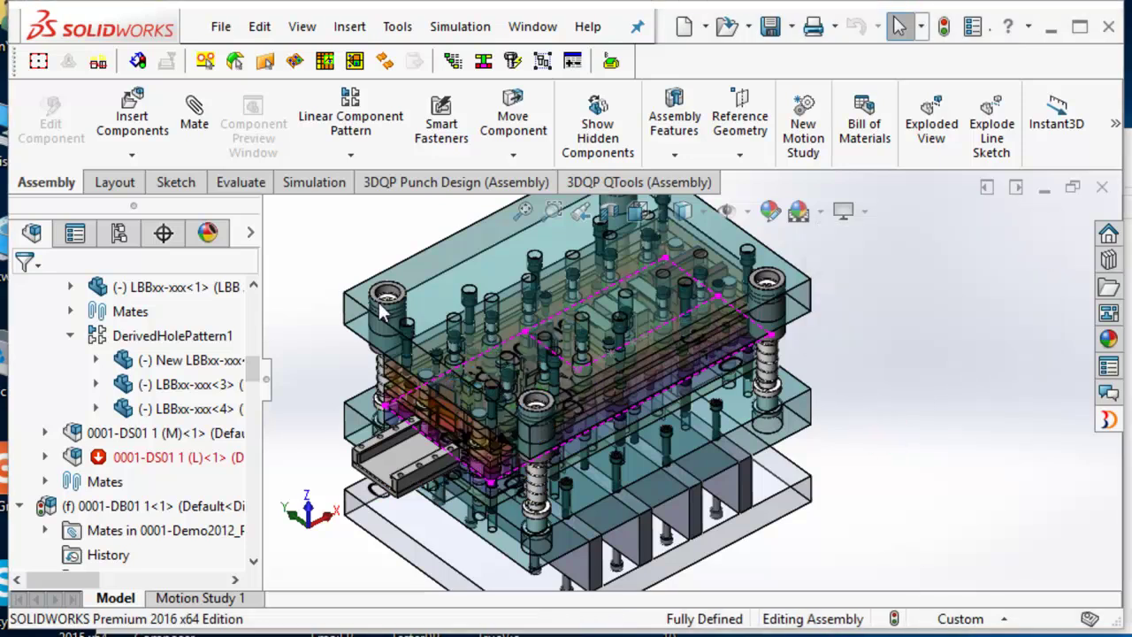
pyautogui.moveTo(312, 301); pyautogui.dragTo(324, 256, button='middle')
pyautogui.scroll(-4, 757, 398)
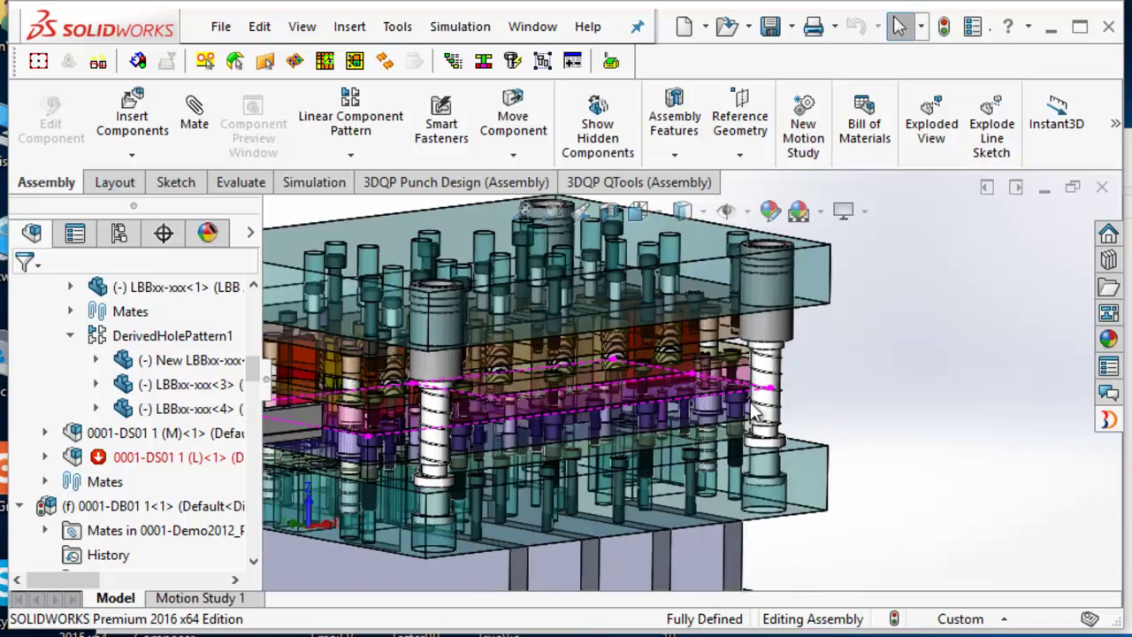
pyautogui.scroll(-2, 740, 421)
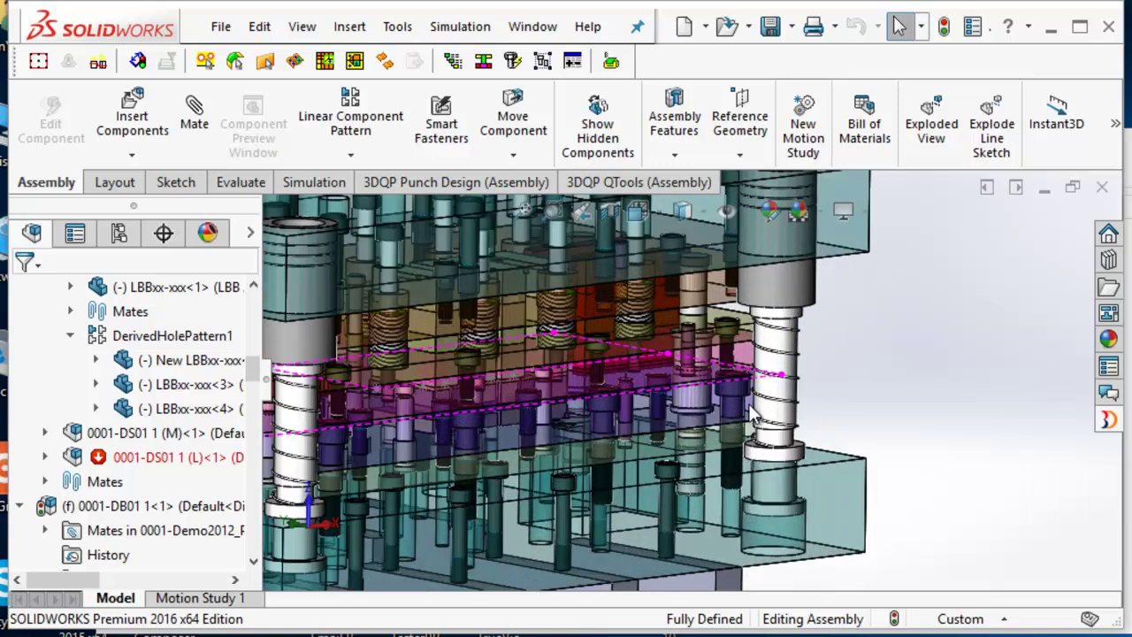
pyautogui.click(751, 412)
# - Edit the die plate in context and orbit it to a clearer angle
pyautogui.click(806, 282)
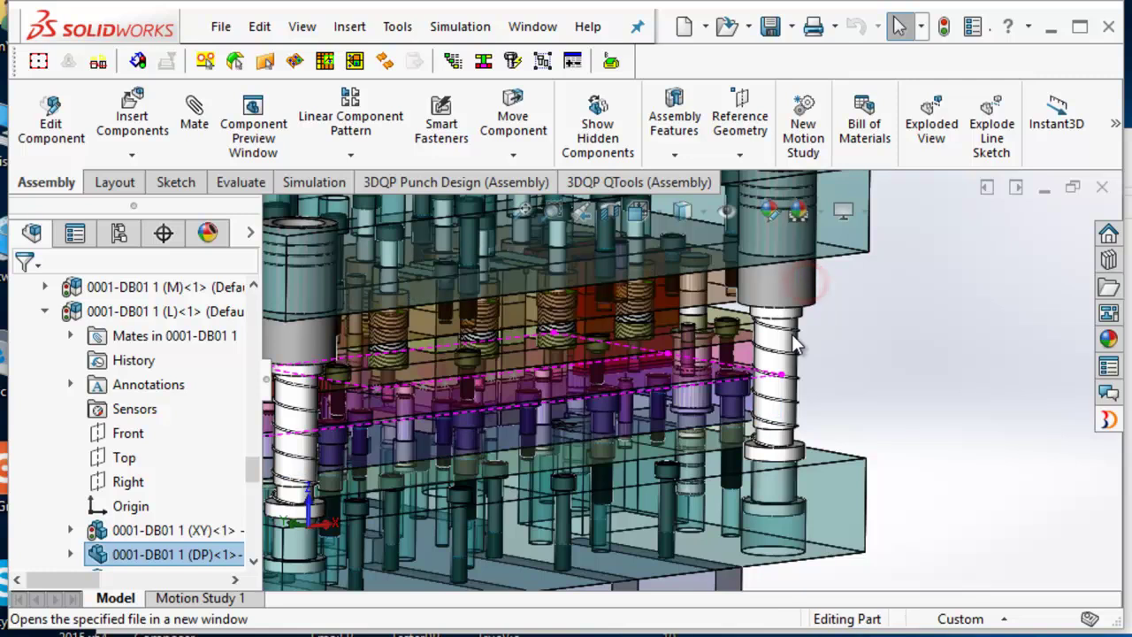
pyautogui.moveTo(760, 341); pyautogui.dragTo(778, 302, button='middle')
pyautogui.scroll(-3, 729, 389)
pyautogui.moveTo(729, 392); pyautogui.dragTo(702, 388, button='middle')
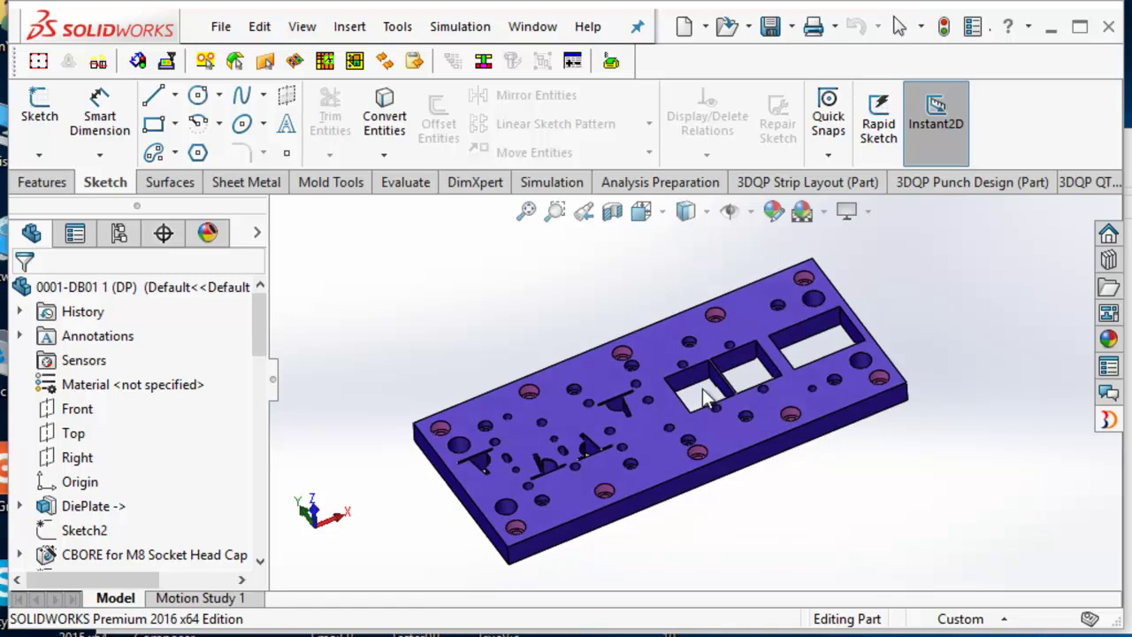
# - Try the all-holes, cylindrical-face and planar-face selection tools on the DiePlate body
pyautogui.click(643, 346)
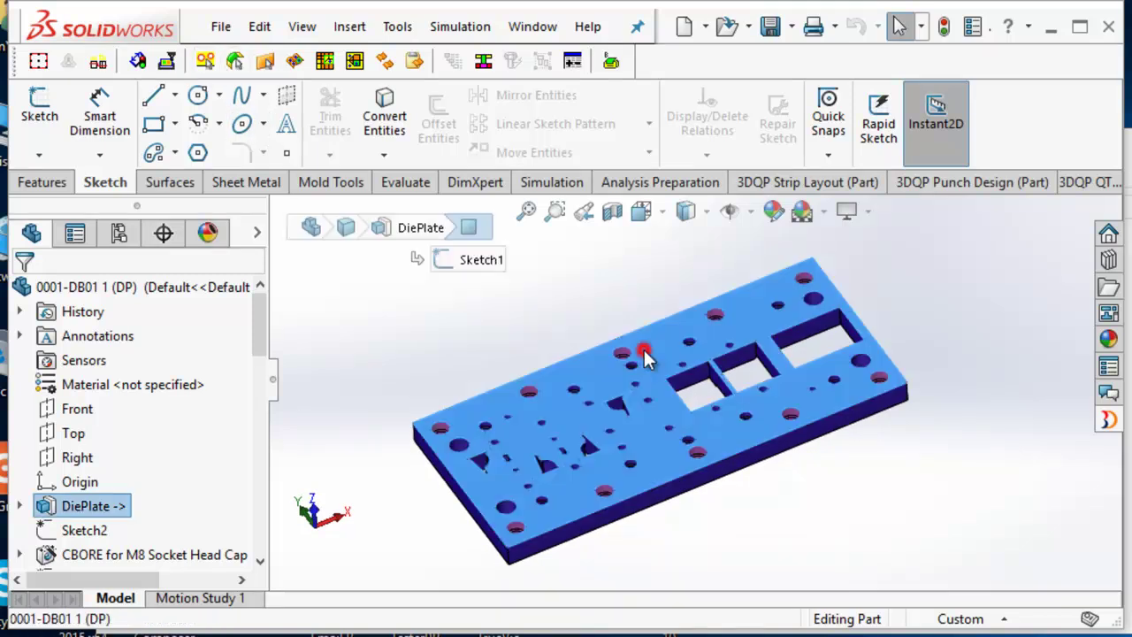
pyautogui.click(204, 66)
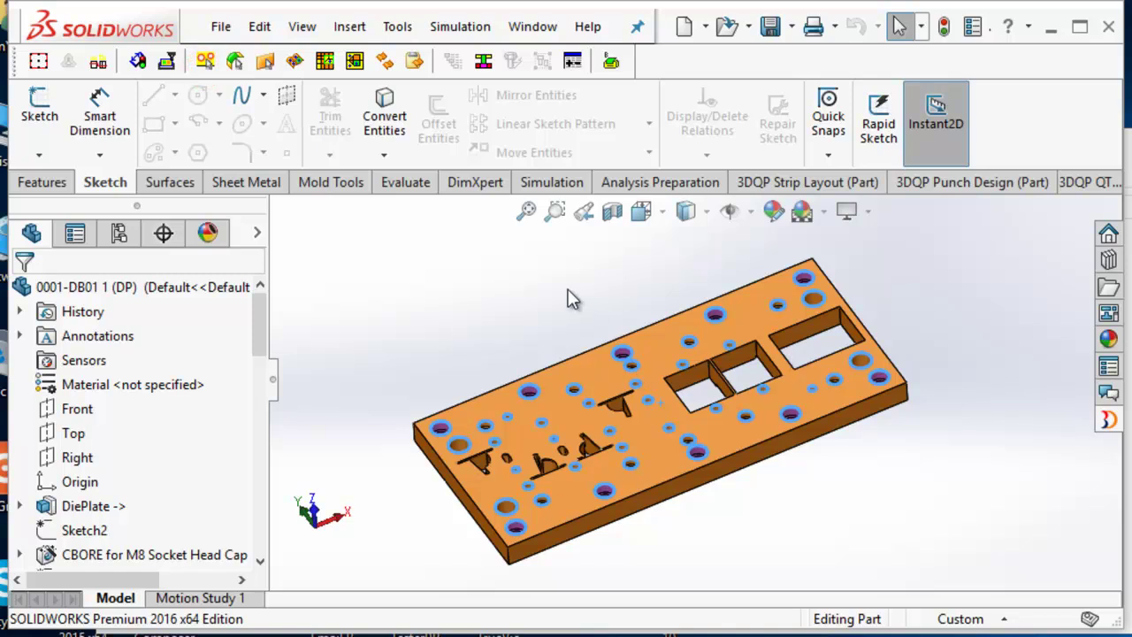
pyautogui.click(523, 324)
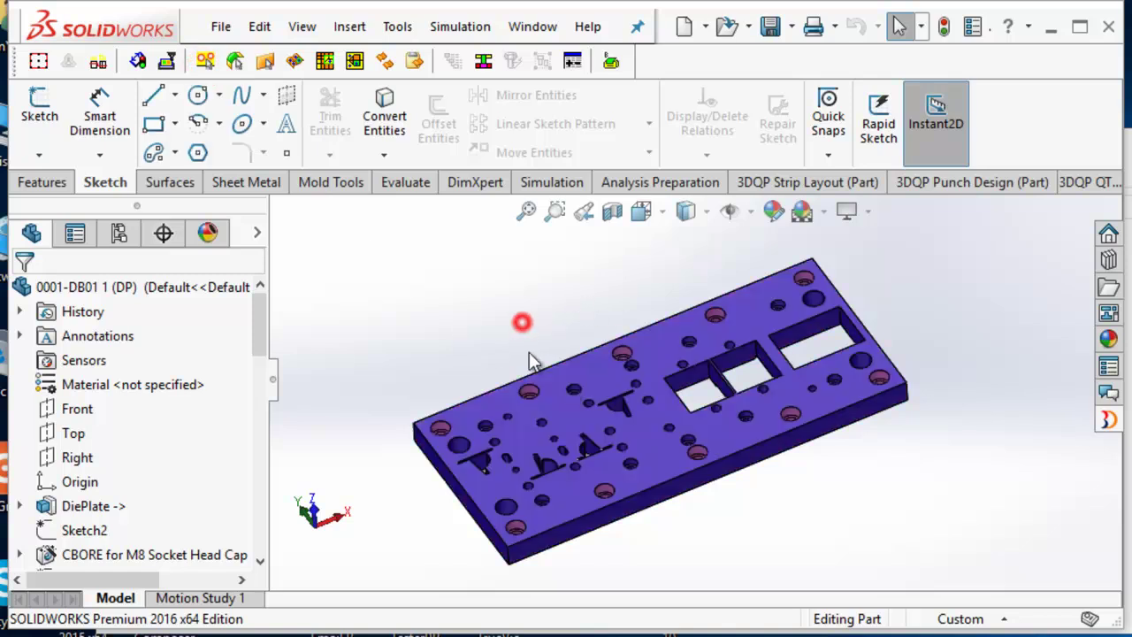
pyautogui.click(572, 366)
pyautogui.click(235, 64)
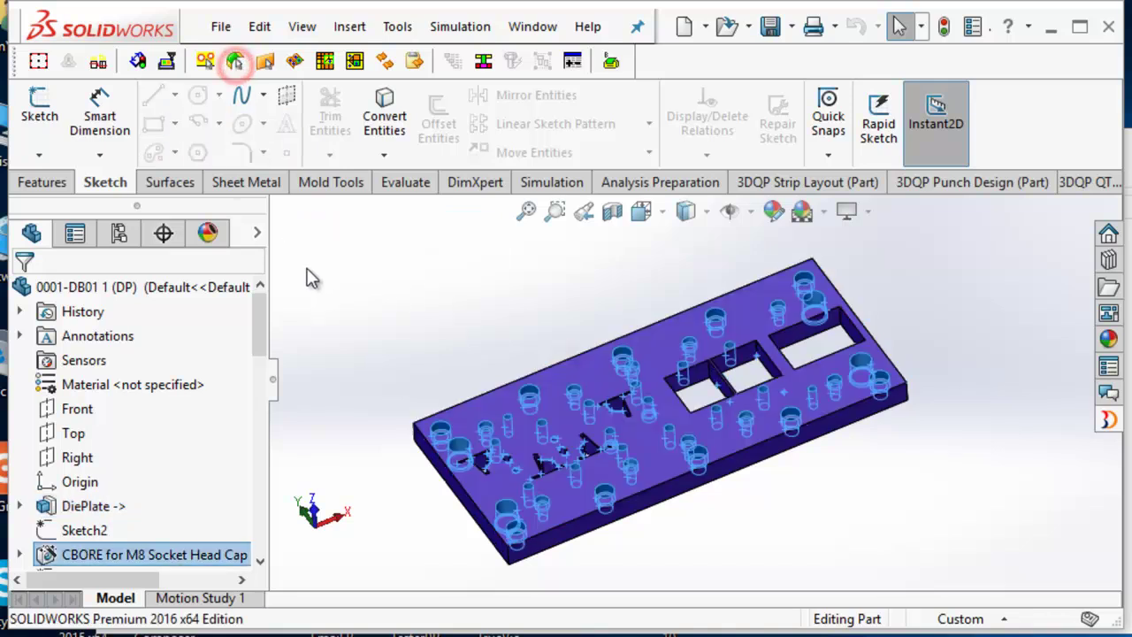
pyautogui.click(663, 363)
pyautogui.click(264, 61)
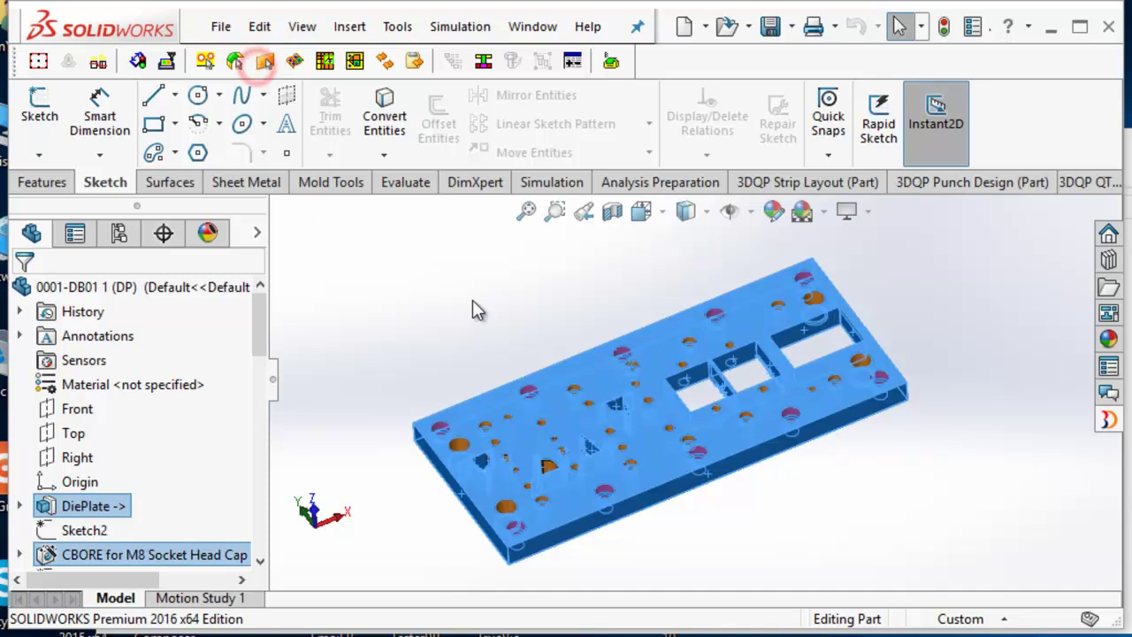
pyautogui.click(489, 311)
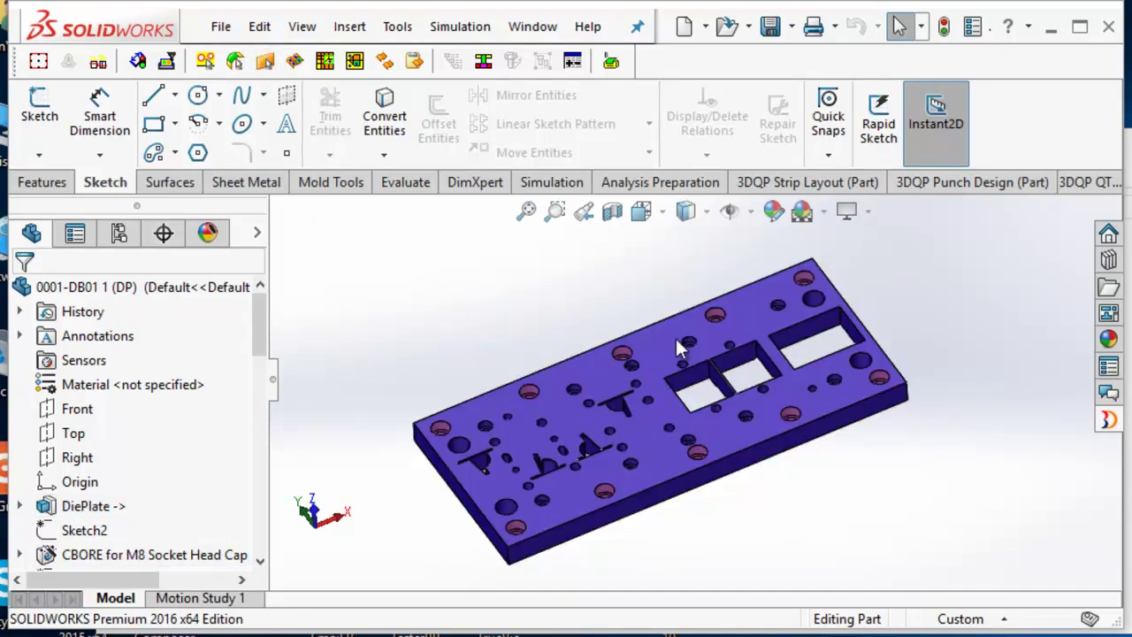
# - Select a counterbore face and all faces sharing its colour, then the plate's top face
pyautogui.click(713, 312)
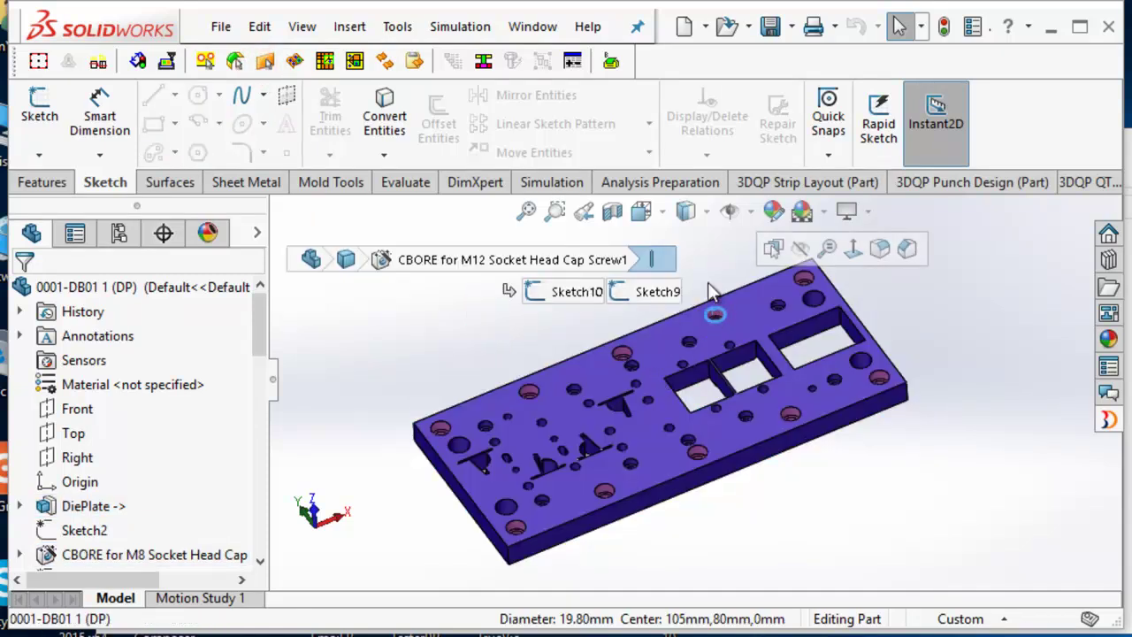
pyautogui.scroll(-3, 718, 306)
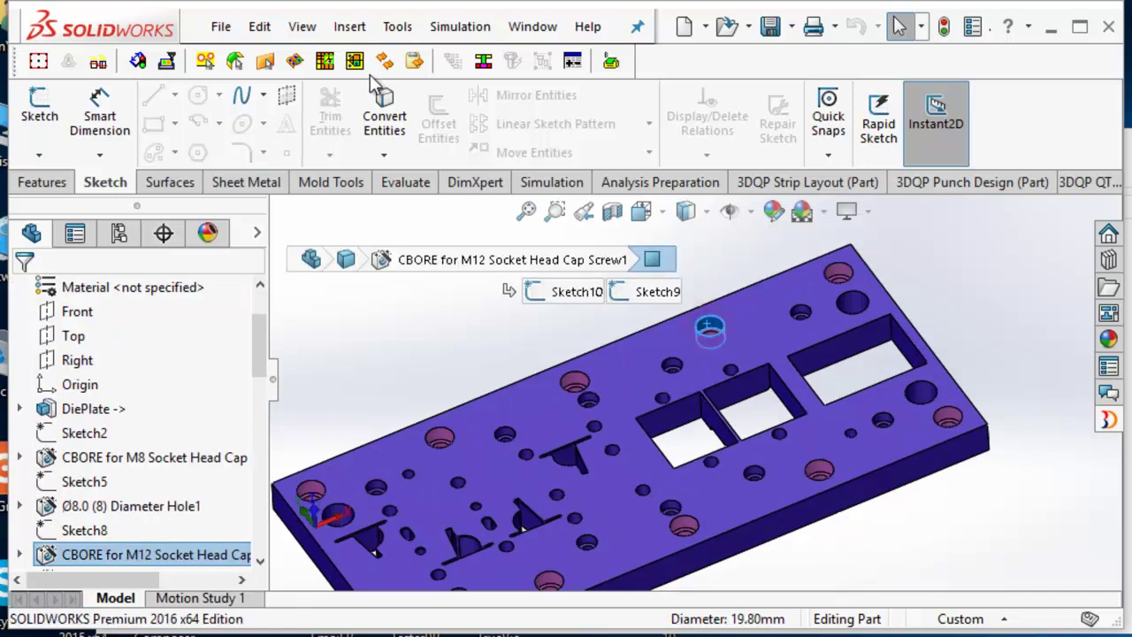
pyautogui.click(322, 67)
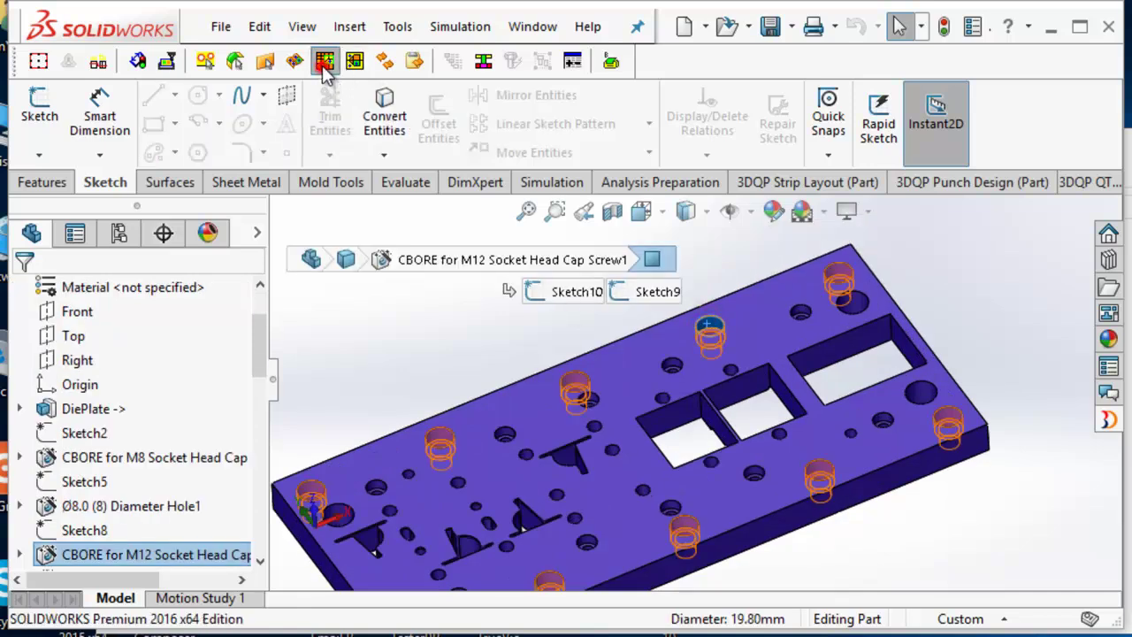
pyautogui.click(547, 342)
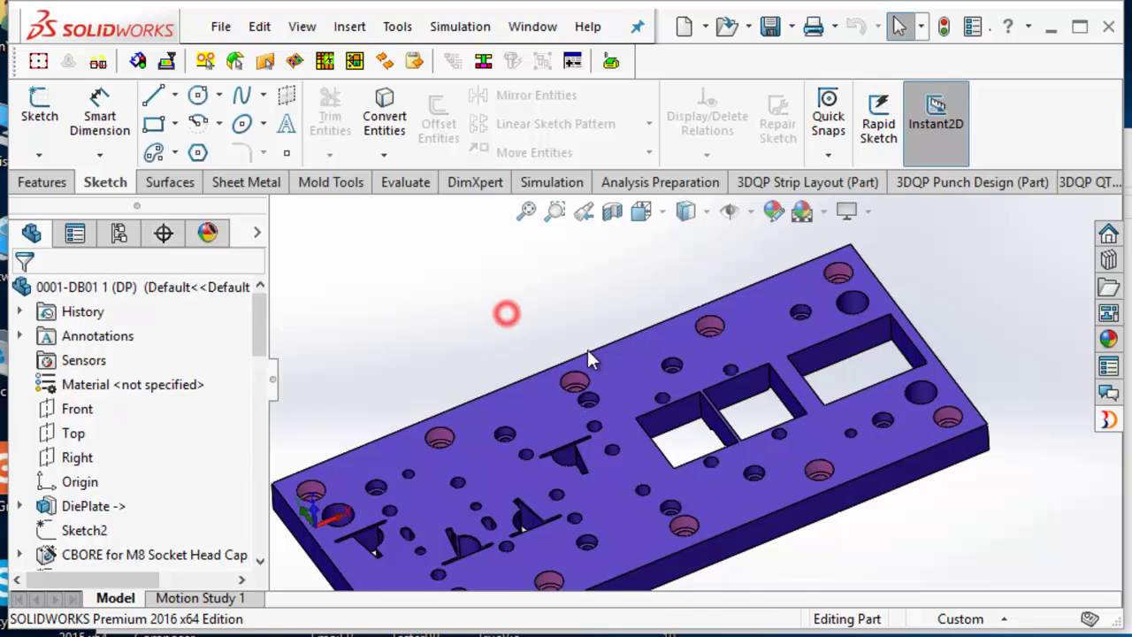
pyautogui.click(615, 354)
pyautogui.scroll(1, 599, 362)
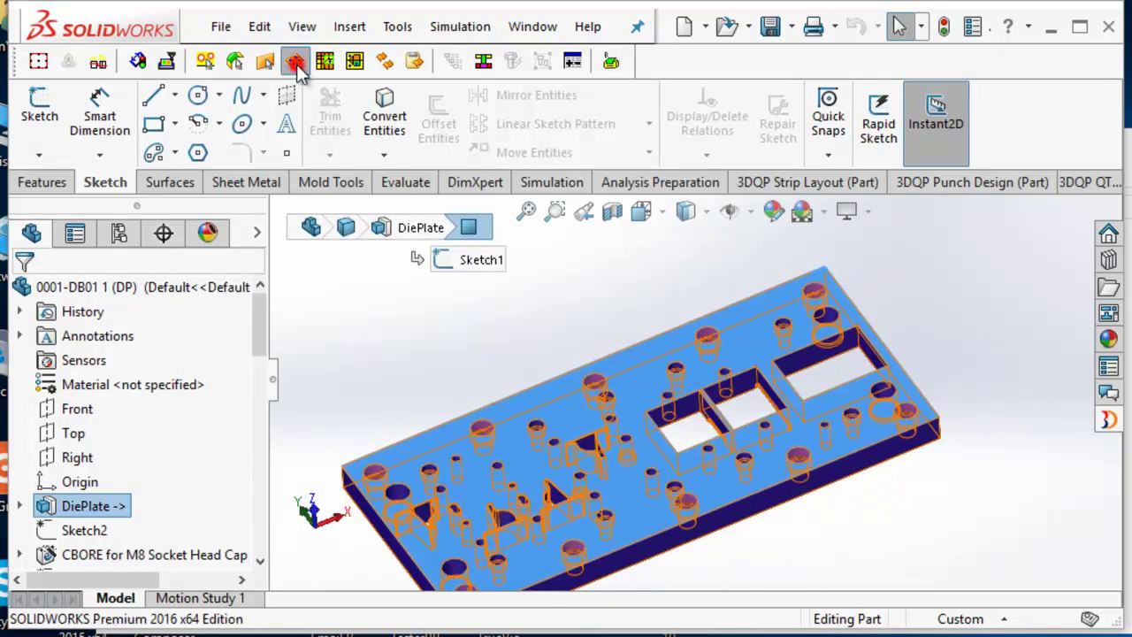
pyautogui.click(474, 327)
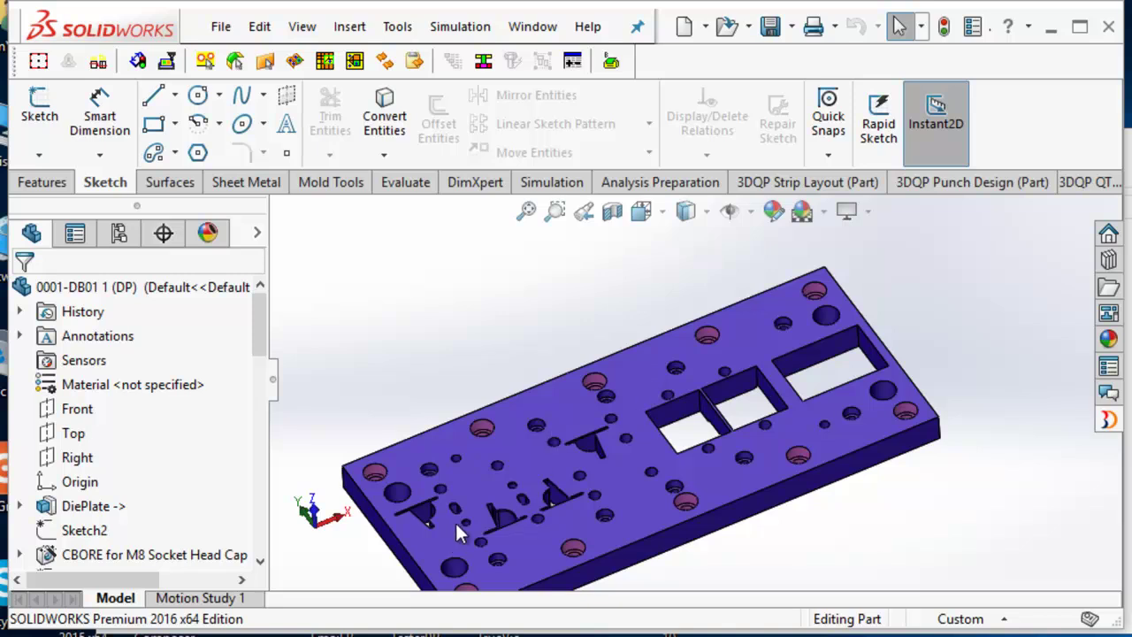
# - Show the Cut-Extrude8 fin cut as a transparent outline and open Mfg Information
pyautogui.scroll(-3, 455, 521)
pyautogui.click(466, 485)
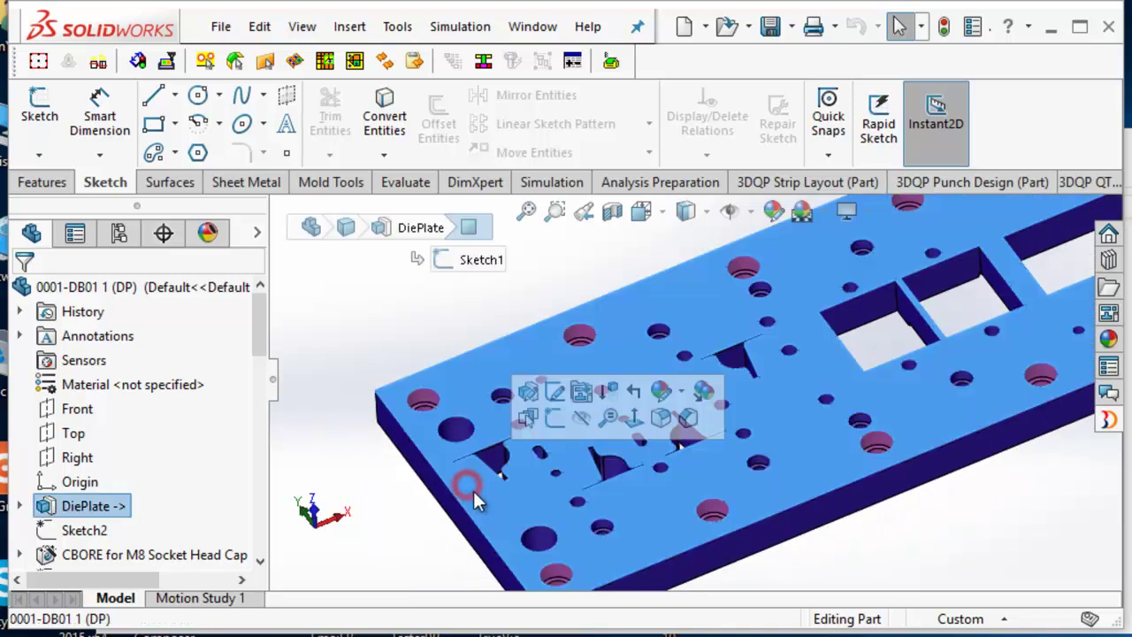
pyautogui.scroll(-3, 473, 518)
pyautogui.scroll(3, 453, 502)
pyautogui.moveTo(455, 503); pyautogui.dragTo(493, 313, button='middle')
pyautogui.click(480, 560)
pyautogui.moveTo(440, 449); pyautogui.dragTo(502, 430, button='middle')
pyautogui.scroll(-3, 513, 417)
pyautogui.click(531, 405)
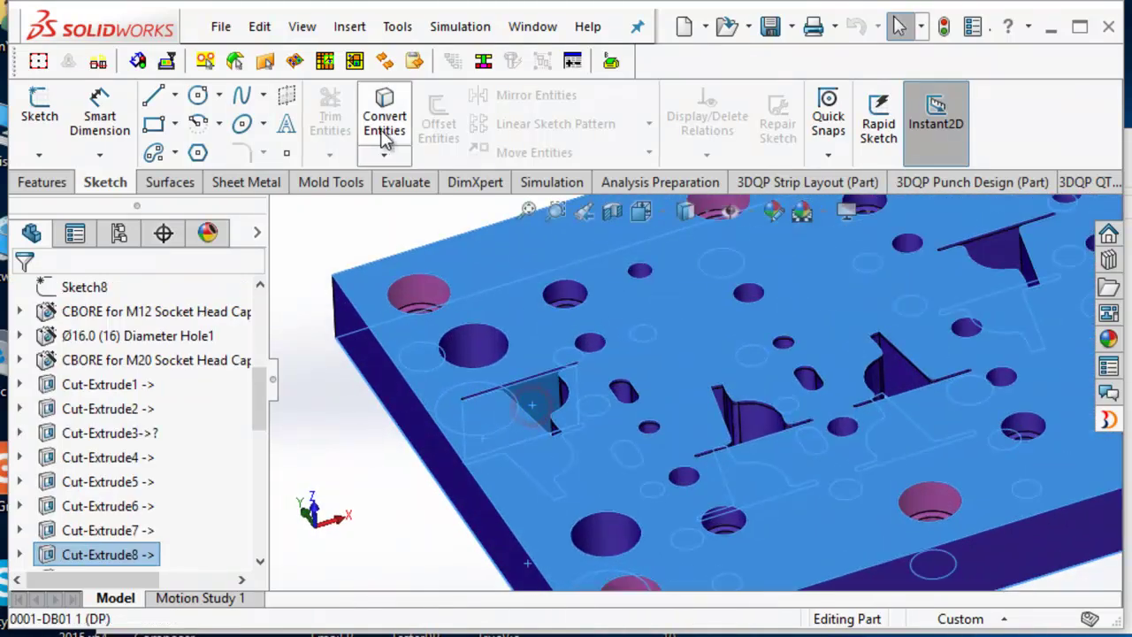
pyautogui.click(354, 60)
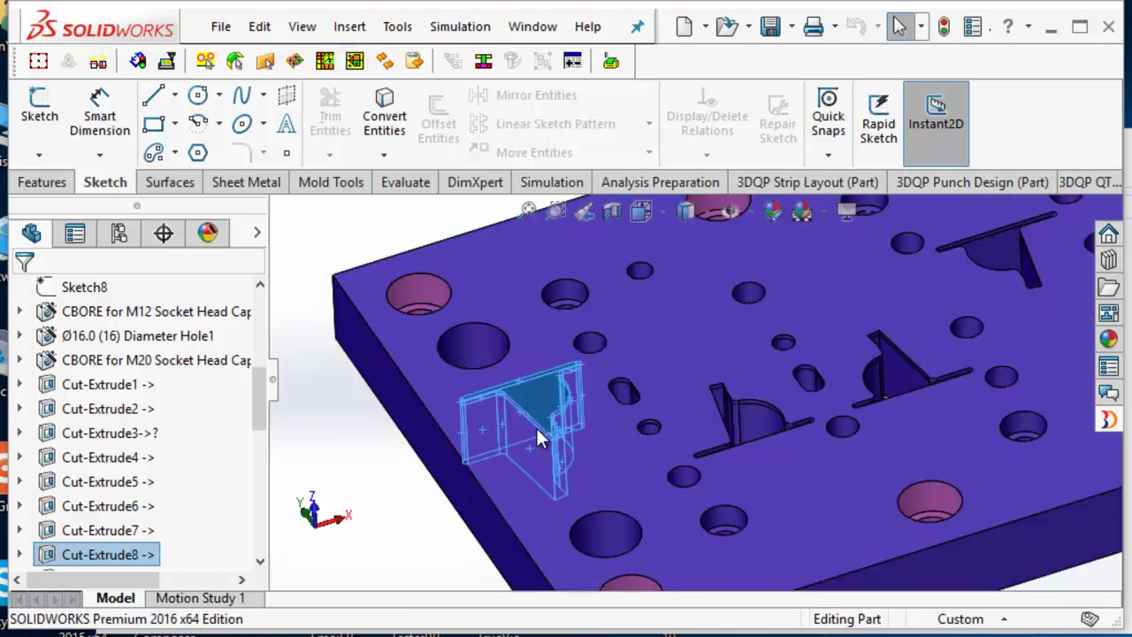
pyautogui.click(166, 60)
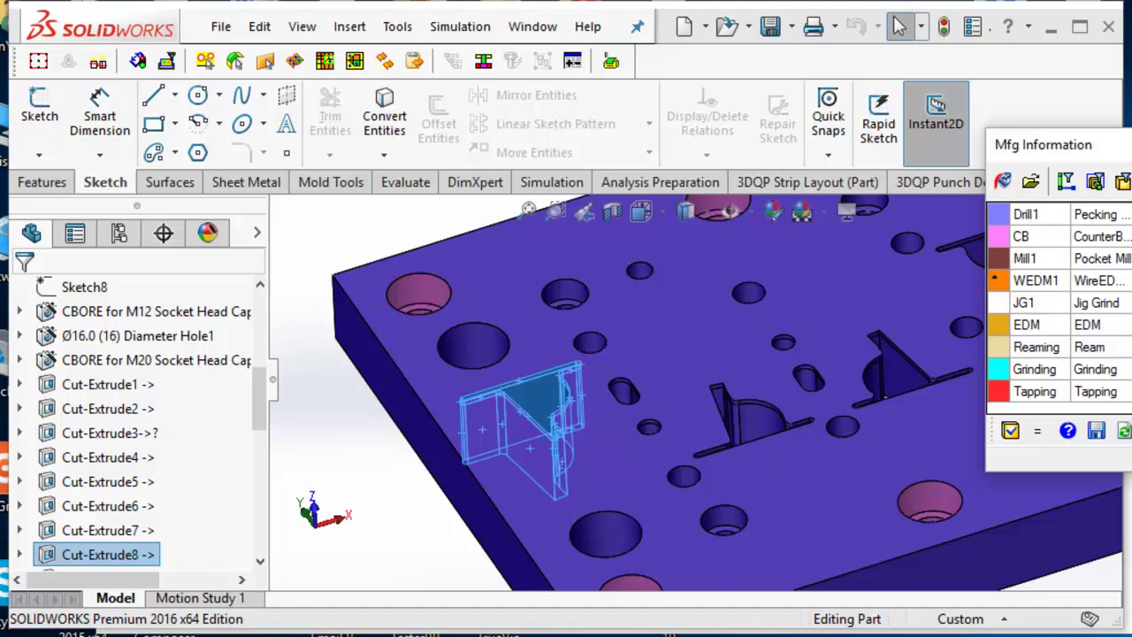
# - Colour the fin cut orange as a WEDM1 wire-EDM operation
pyautogui.click(378, 433)
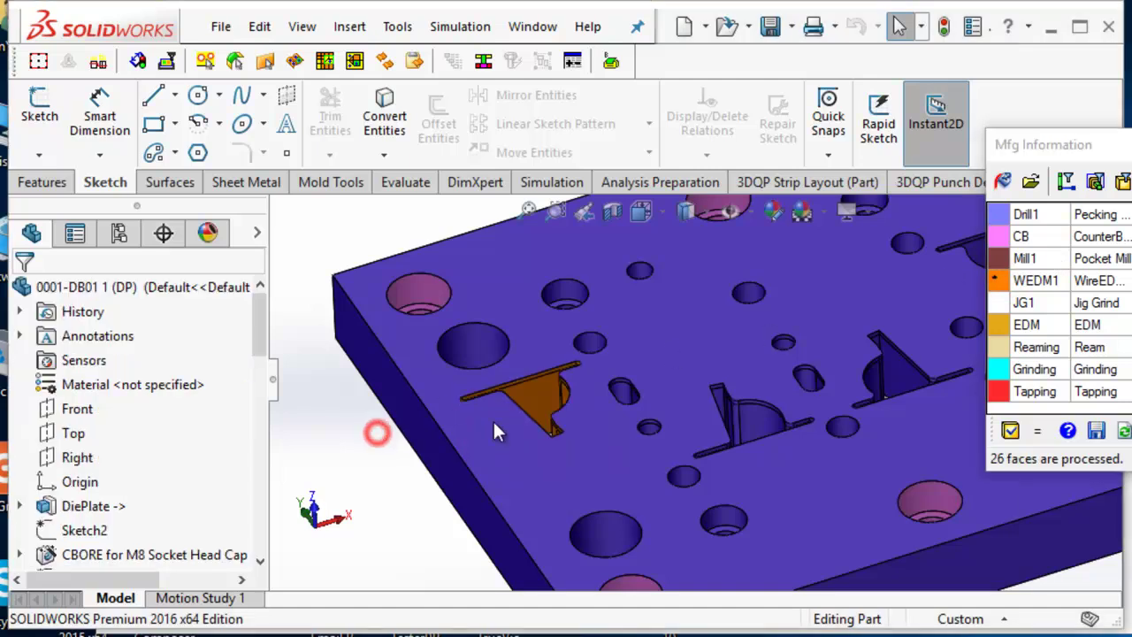
pyautogui.moveTo(560, 380); pyautogui.dragTo(619, 382, button='middle')
pyautogui.scroll(-3, 546, 303)
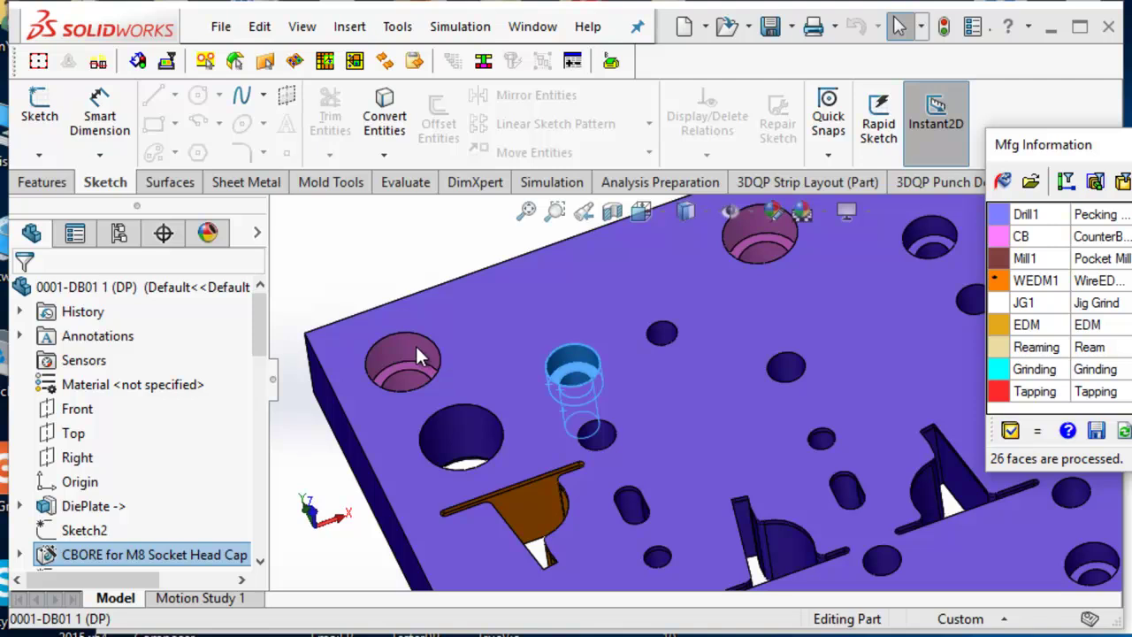
# - Tag the M8 counterbore hole faces as CB so they turn pink
pyautogui.click(415, 345)
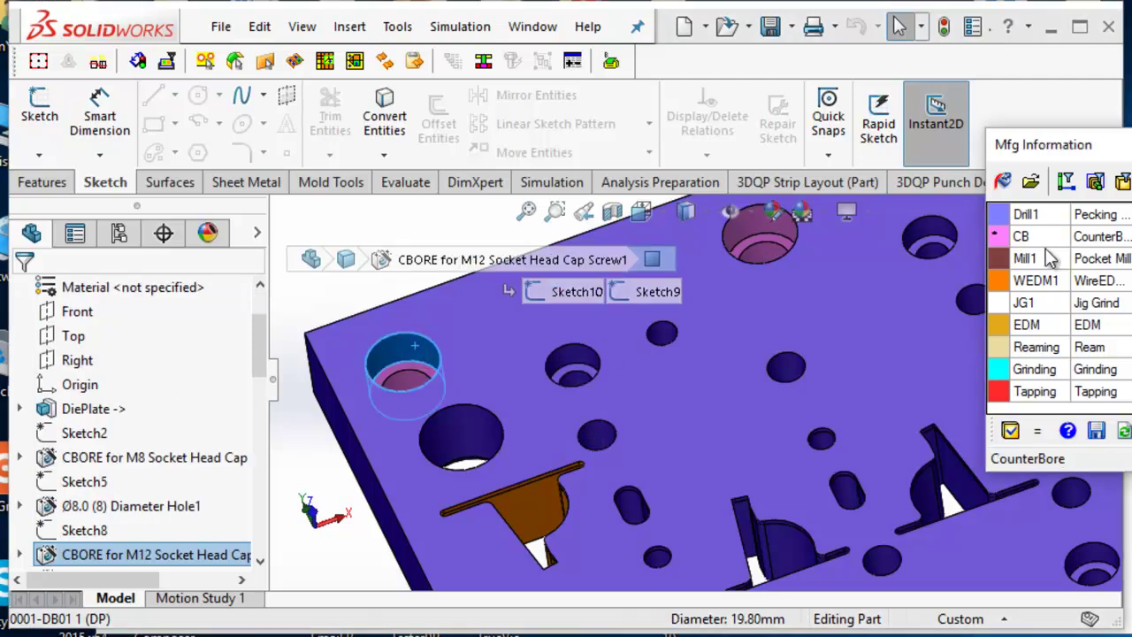
pyautogui.click(574, 364)
pyautogui.scroll(-2, 574, 369)
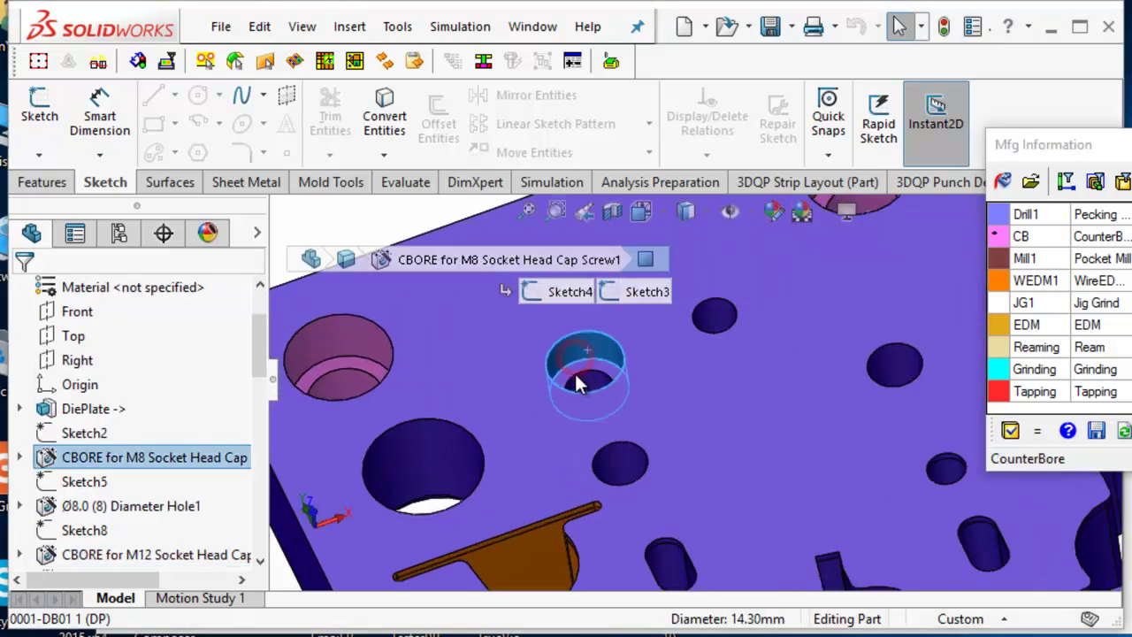
pyautogui.scroll(2, 686, 385)
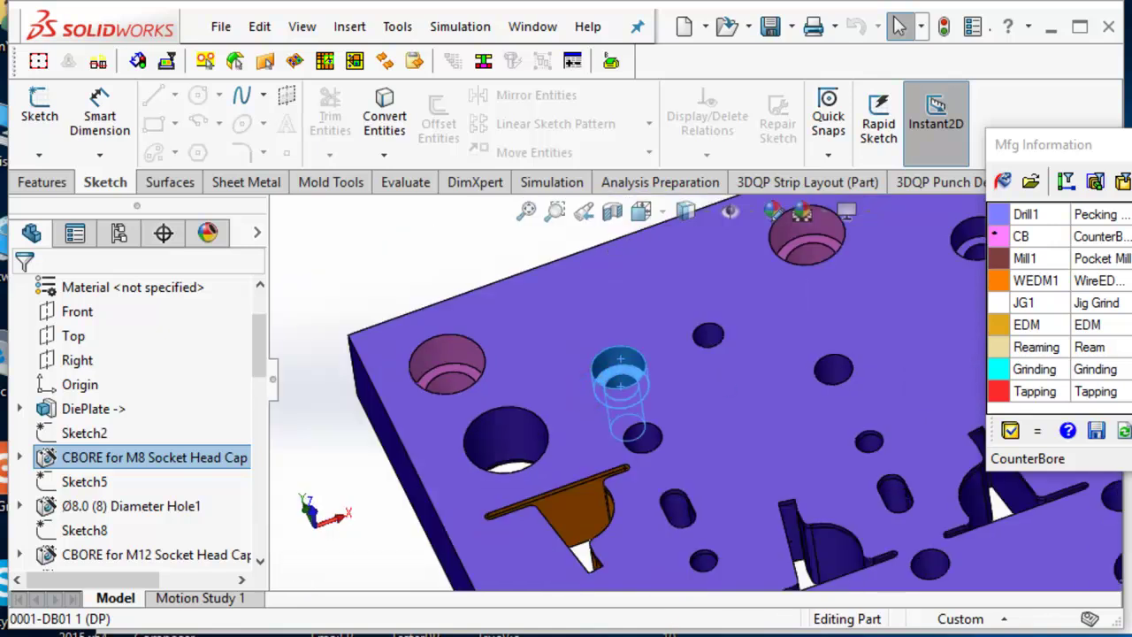
pyautogui.click(1021, 301)
pyautogui.click(520, 266)
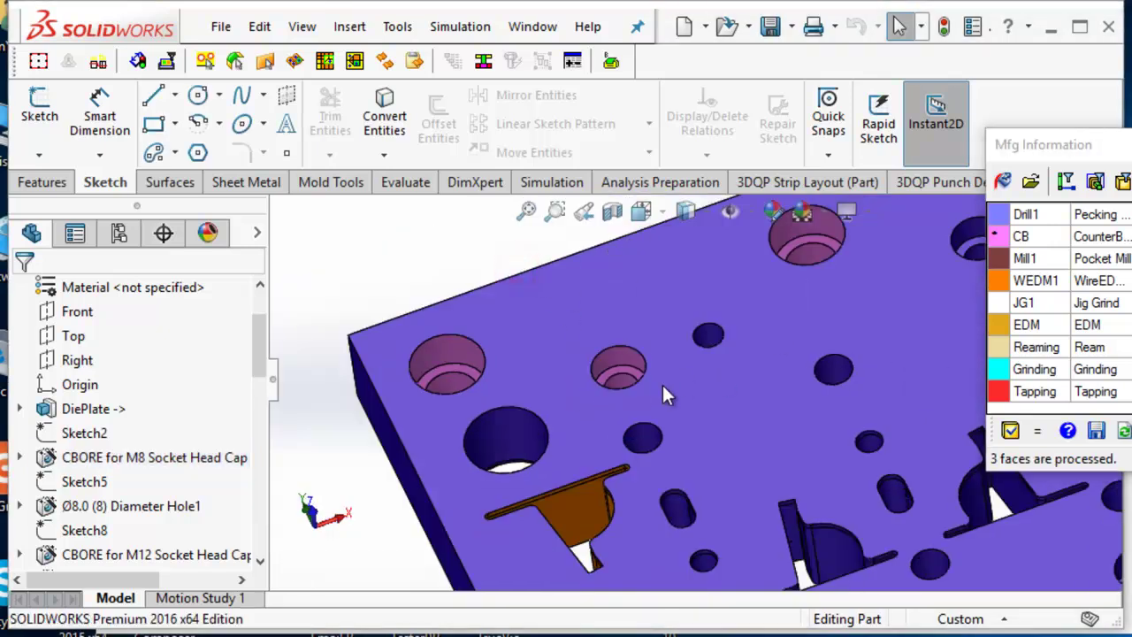
pyautogui.scroll(3, 708, 381)
# - Close the Mfg Information operations panel after 3 faces are processed
pyautogui.moveTo(803, 362); pyautogui.dragTo(821, 344, button='middle')
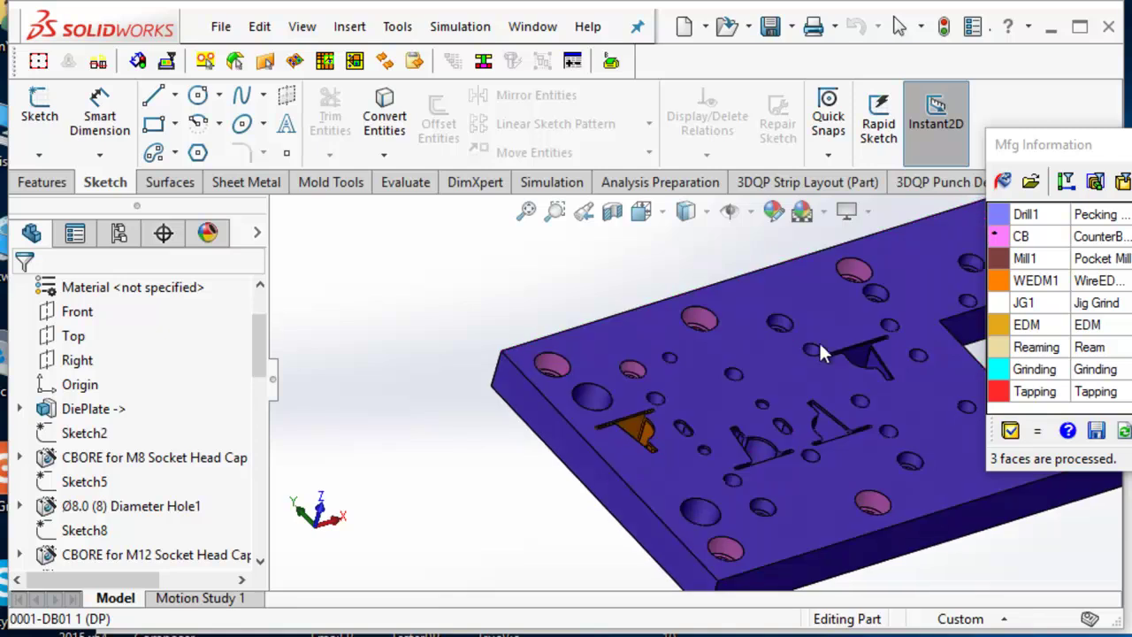
pyautogui.moveTo(1044, 144); pyautogui.dragTo(387, 241)
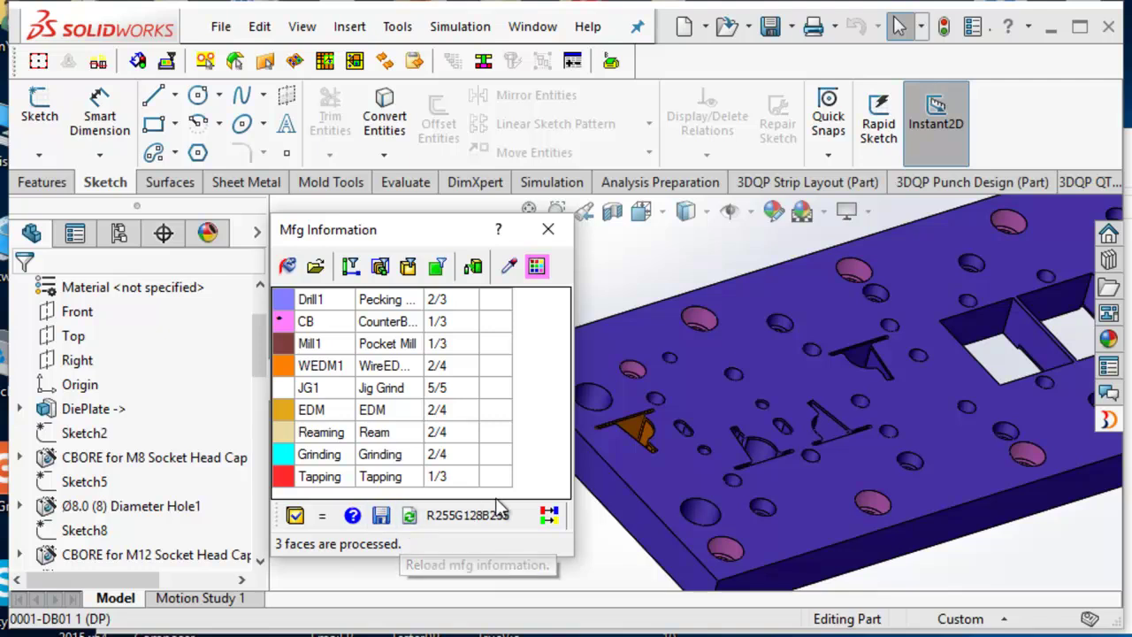
pyautogui.click(549, 229)
pyautogui.moveTo(822, 324); pyautogui.dragTo(859, 345, button='middle')
# - Make the Sketch48 section line visible
pyautogui.scroll(-15, 152, 405)
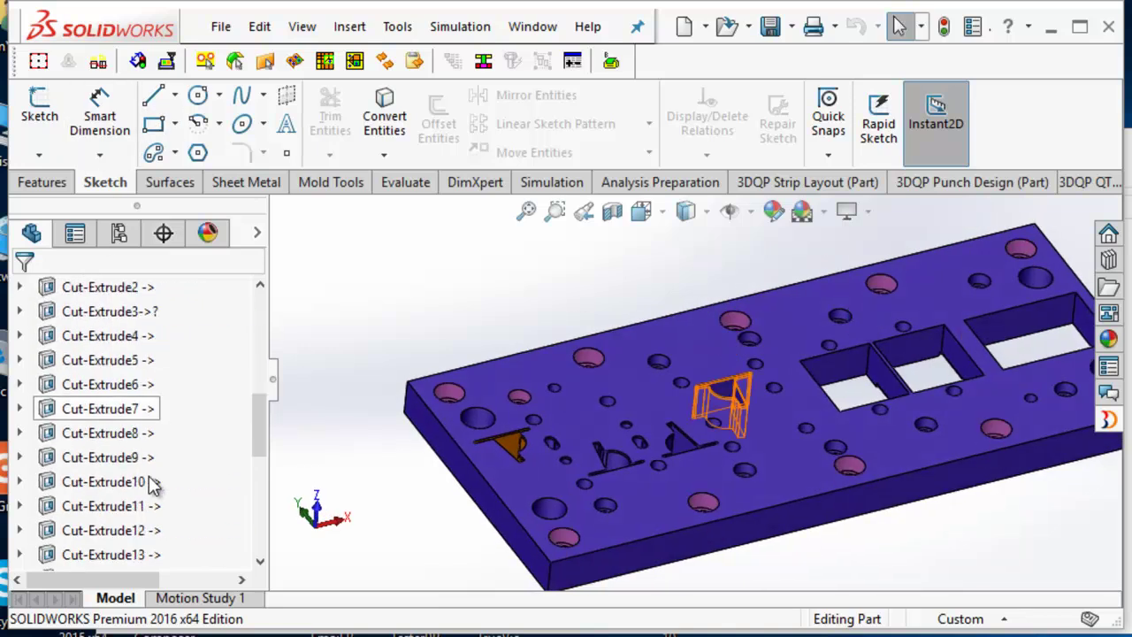
pyautogui.click(106, 553)
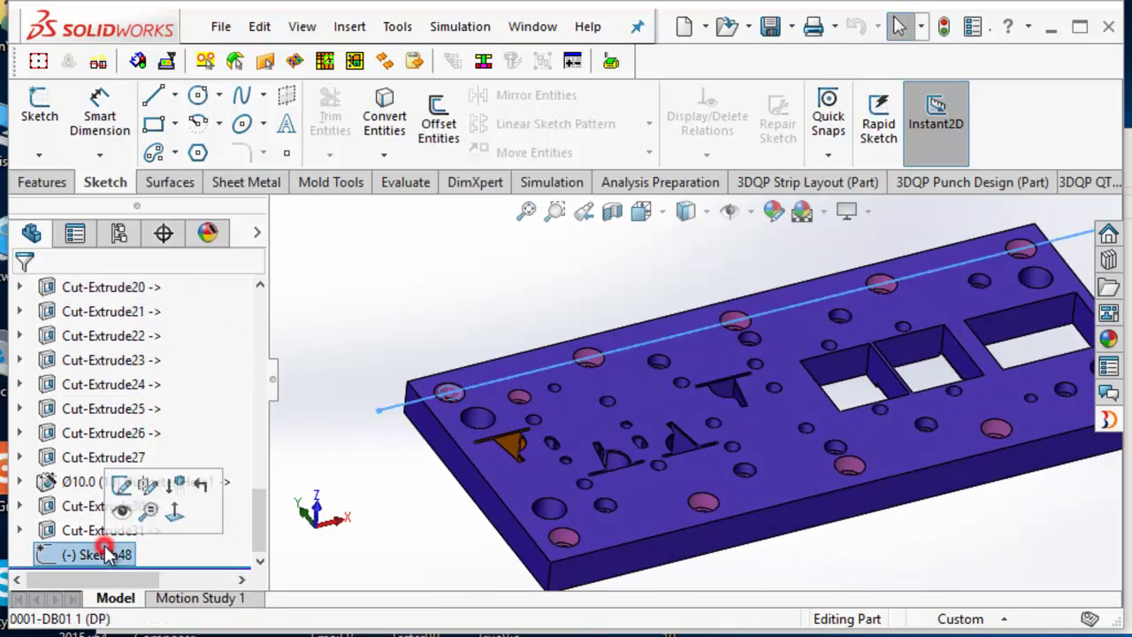
pyautogui.click(115, 482)
pyautogui.click(380, 214)
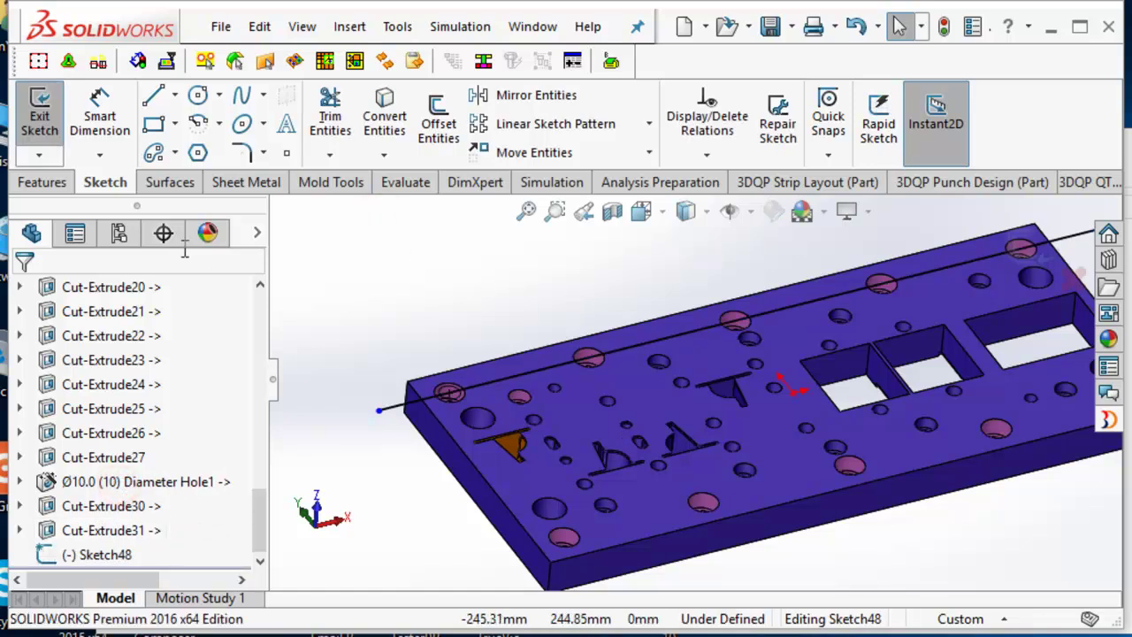
pyautogui.click(39, 113)
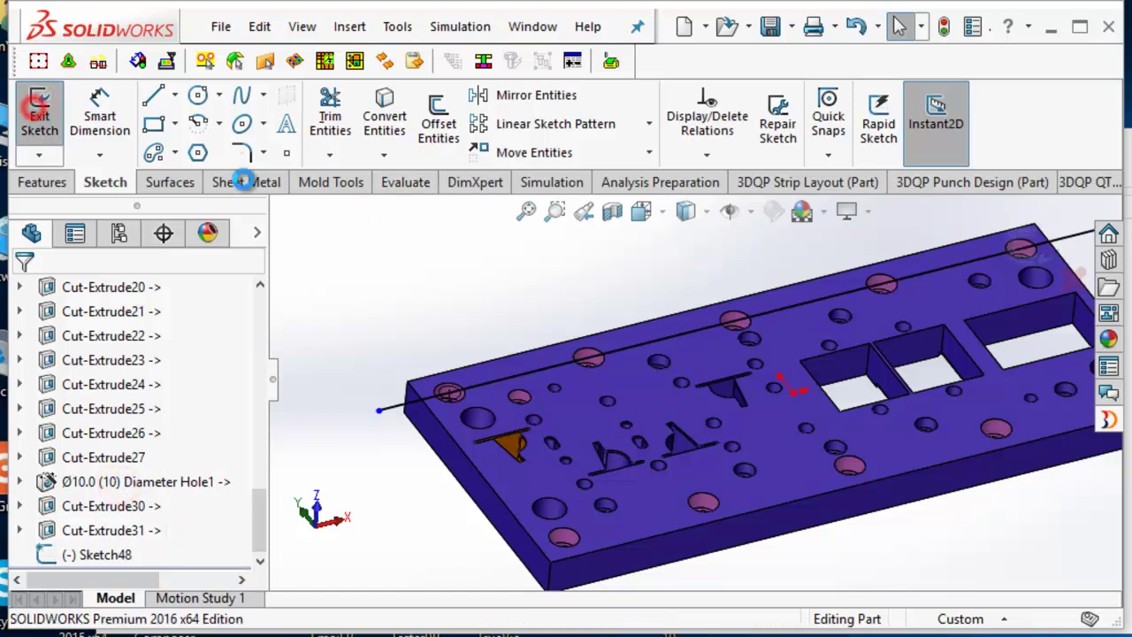
pyautogui.rightClick(109, 556)
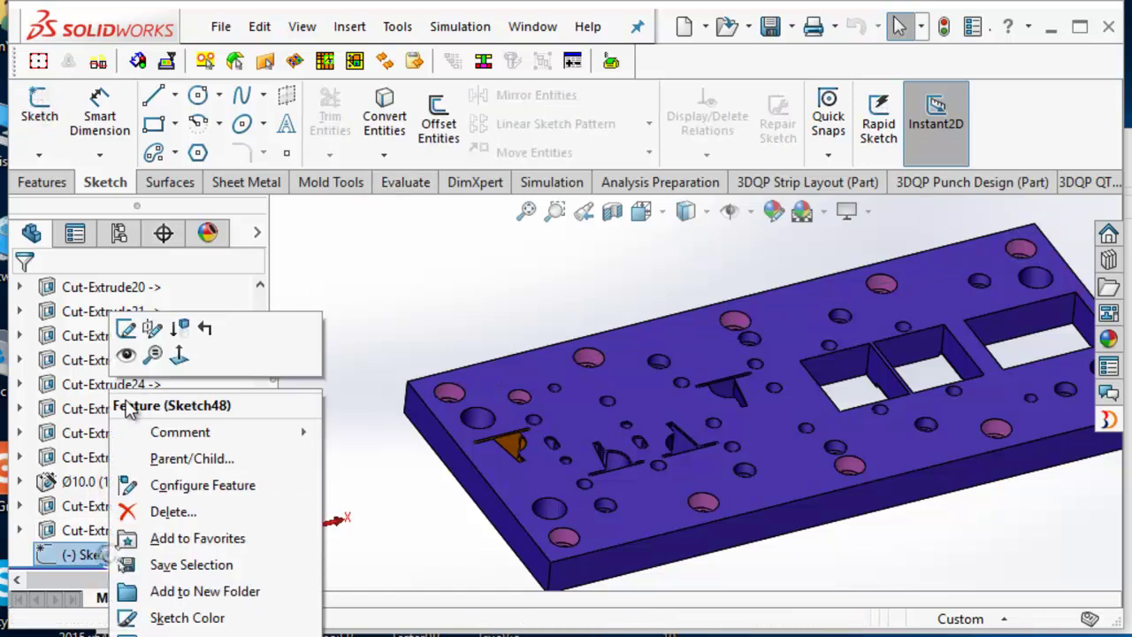
pyautogui.click(124, 360)
pyautogui.scroll(2, 851, 492)
# - Create a QP Section Sketch on the plate's front face using Sketch48 as the section line
pyautogui.click(851, 492)
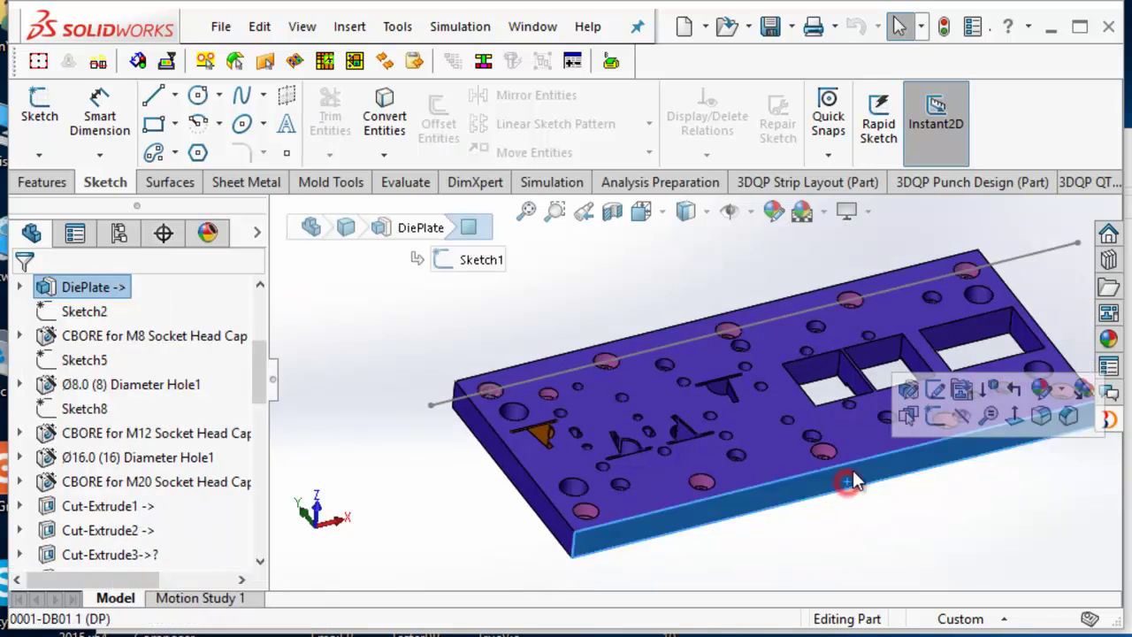
pyautogui.scroll(3, 972, 475)
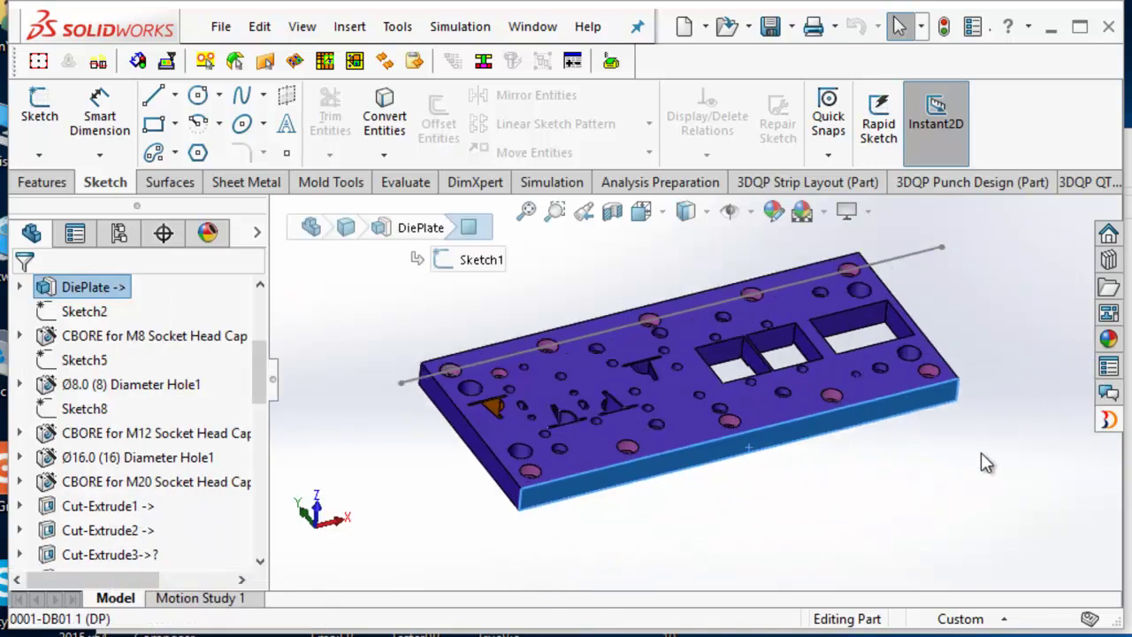
pyautogui.click(96, 63)
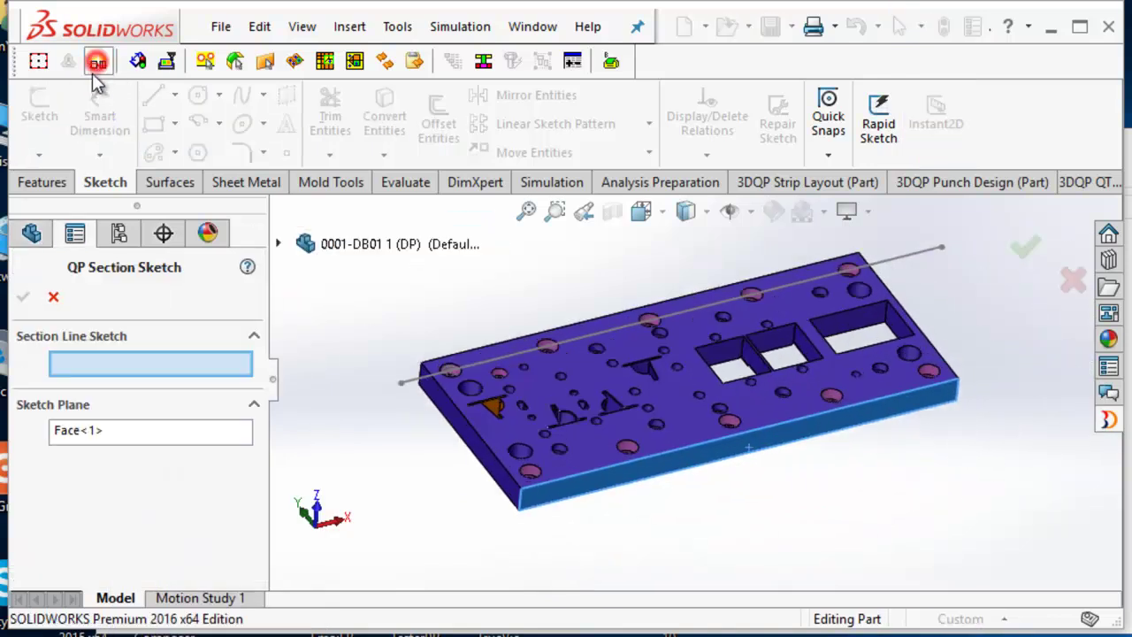
pyautogui.click(408, 384)
pyautogui.click(23, 297)
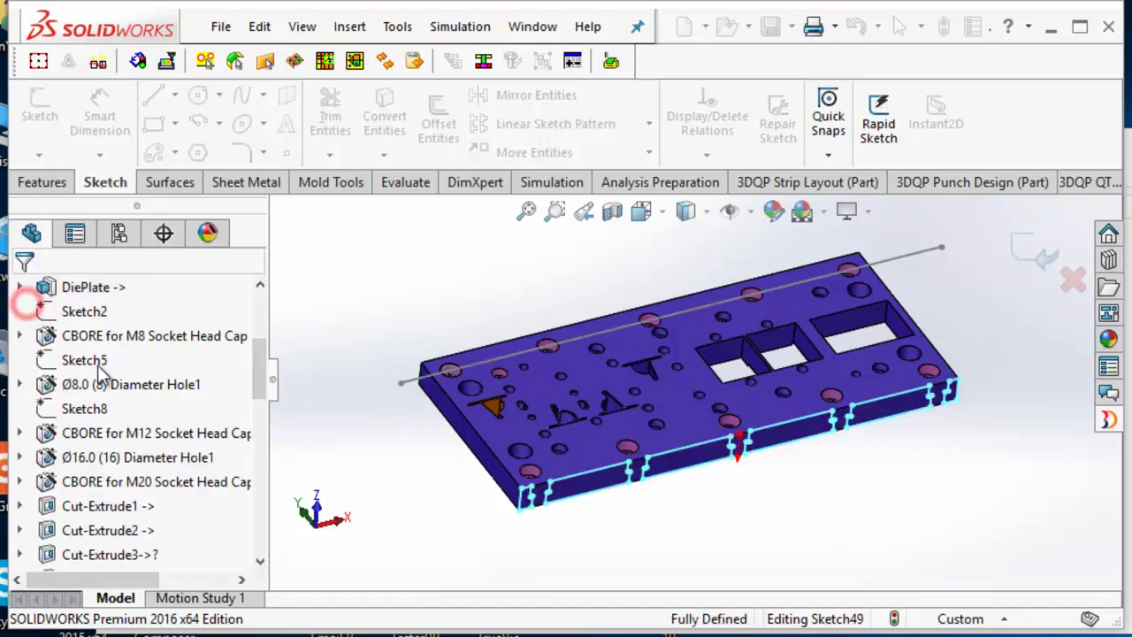
pyautogui.scroll(-2, 548, 506)
pyautogui.scroll(-2, 549, 506)
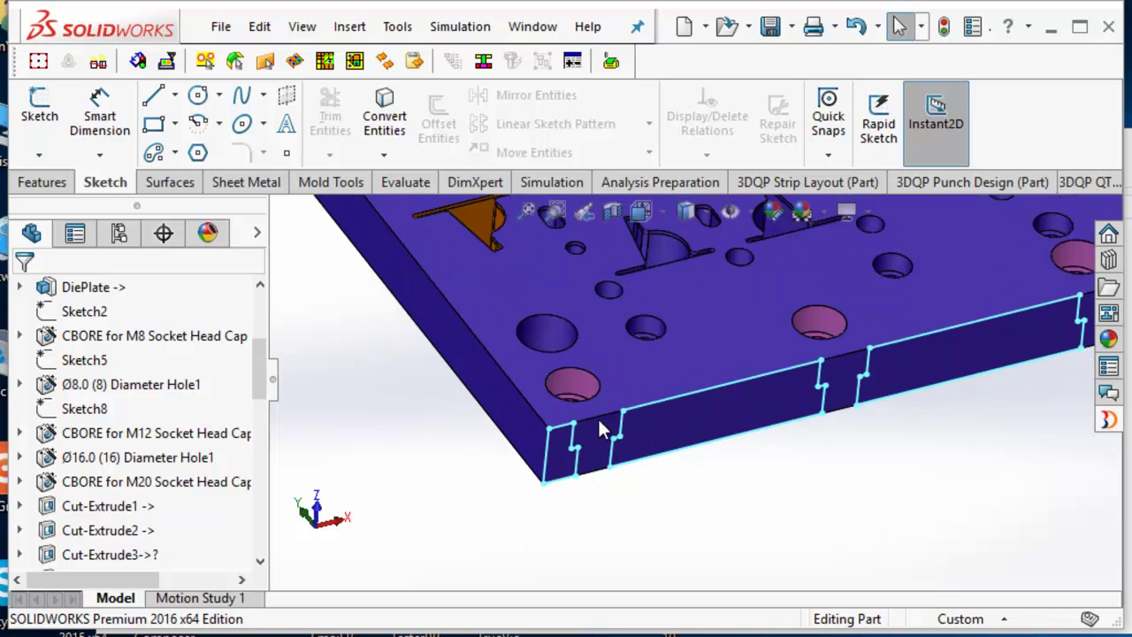
pyautogui.scroll(5, 839, 363)
pyautogui.scroll(-4, 550, 309)
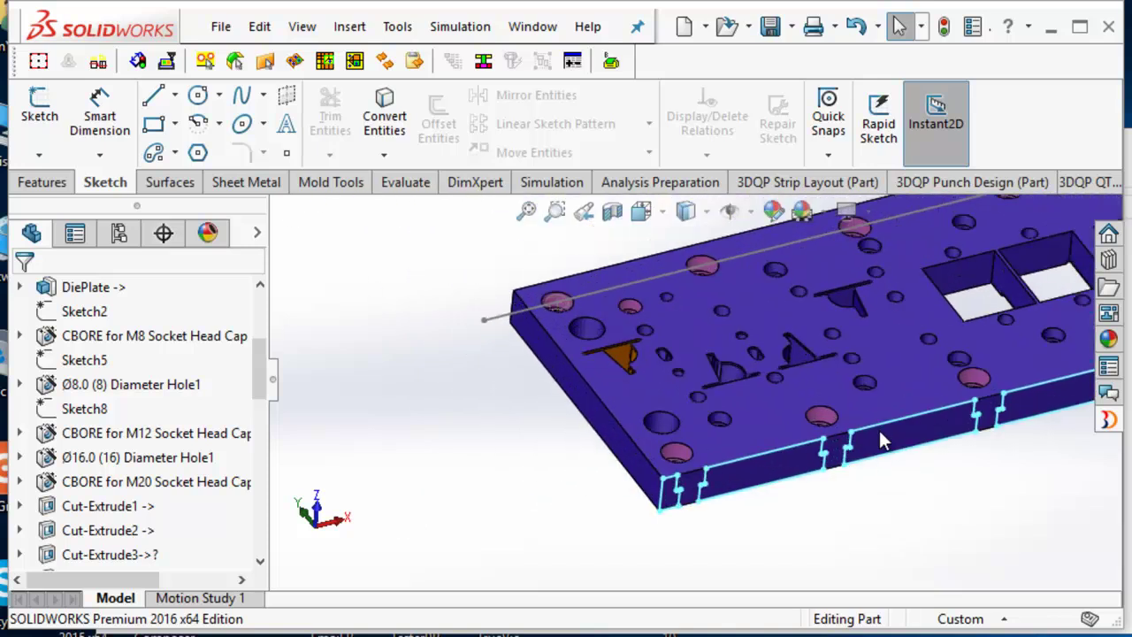
pyautogui.scroll(3, 865, 456)
# - Start a new sketch on the die plate's top face
pyautogui.click(557, 372)
pyautogui.click(39, 111)
pyautogui.moveTo(485, 342); pyautogui.dragTo(496, 335, button='middle')
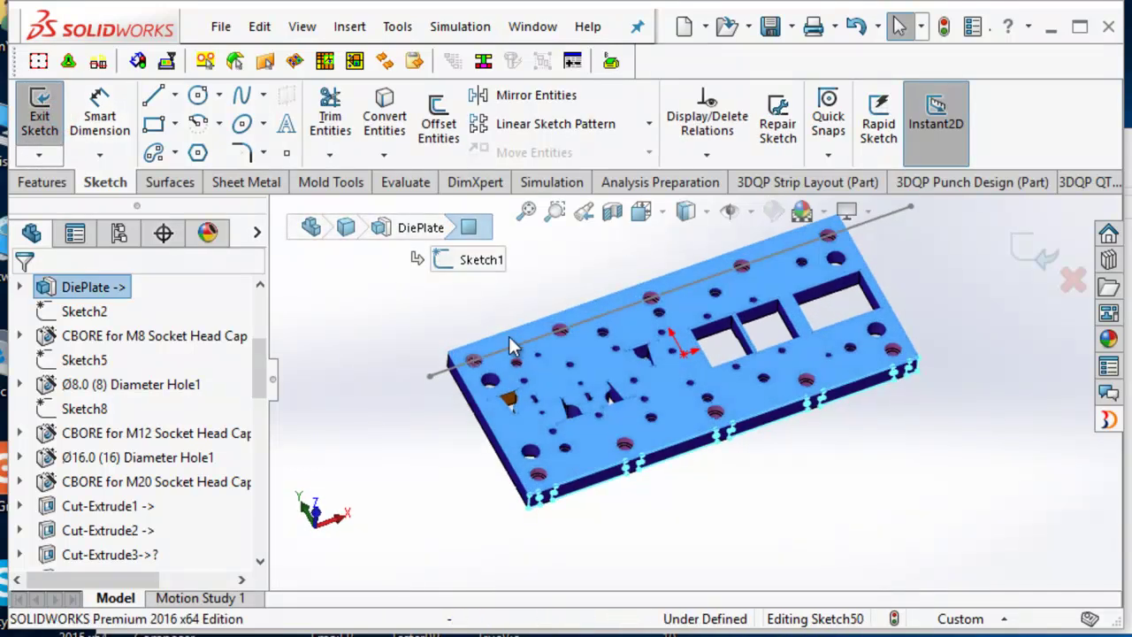
# - Offset the top face's edges by 0.50 mm in the reversed direction
pyautogui.click(484, 343)
pyautogui.click(68, 62)
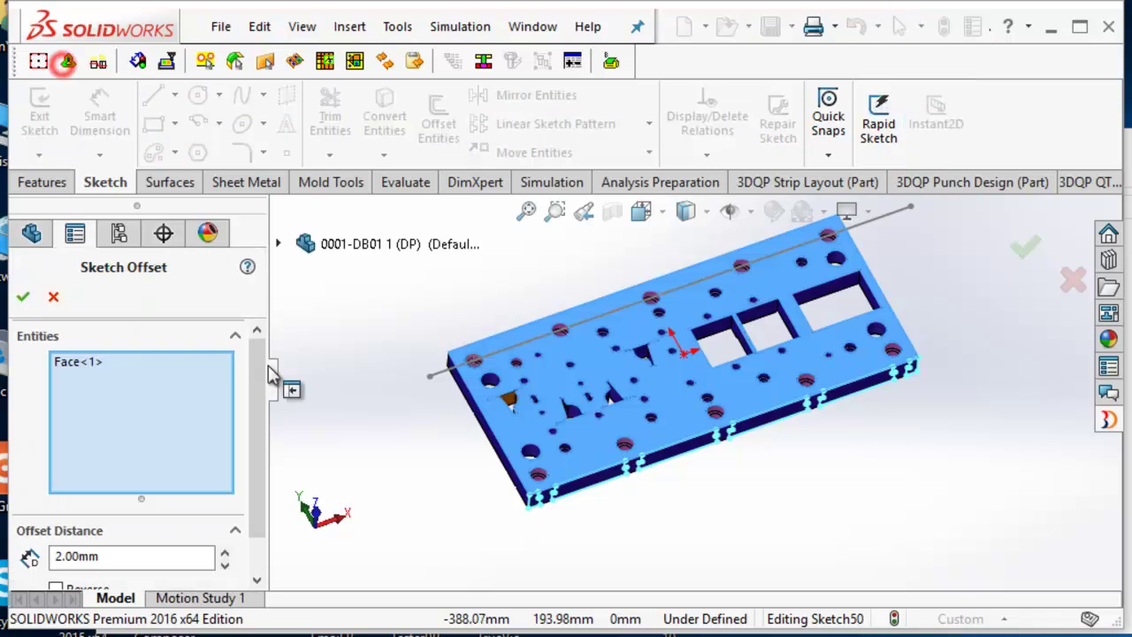
pyautogui.moveTo(260, 405); pyautogui.dragTo(259, 469)
pyautogui.click(55, 544)
pyautogui.doubleClick(115, 511)
pyautogui.write('0.5')
pyautogui.click(319, 403)
pyautogui.click(23, 297)
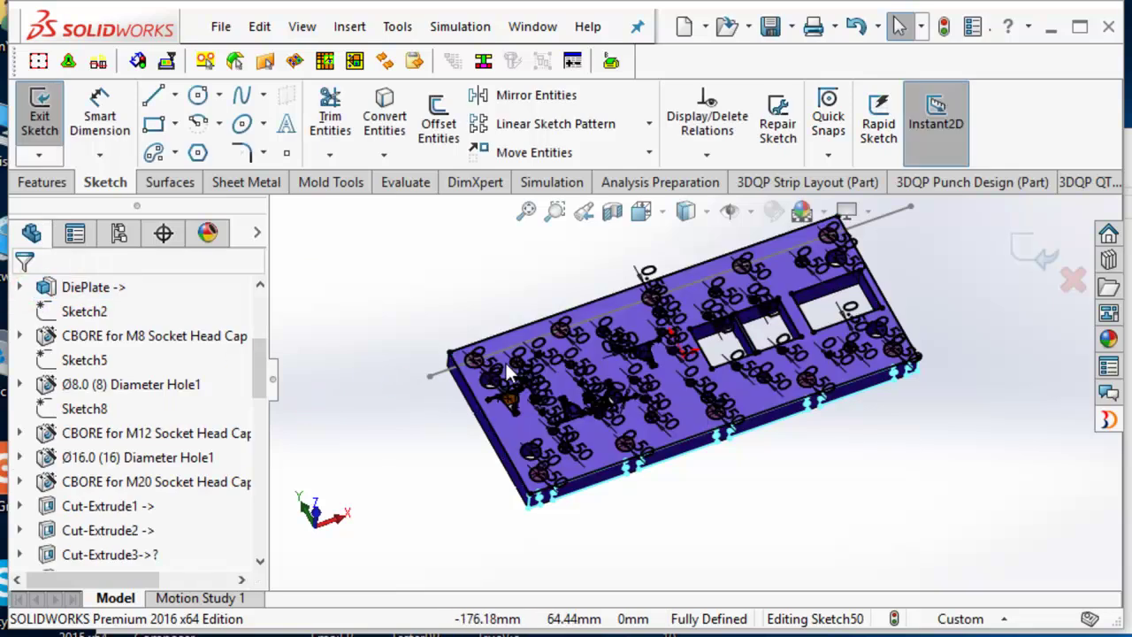
# - Exit Sketch50 and rotate to a flatter view of the plate
pyautogui.scroll(-8, 506, 364)
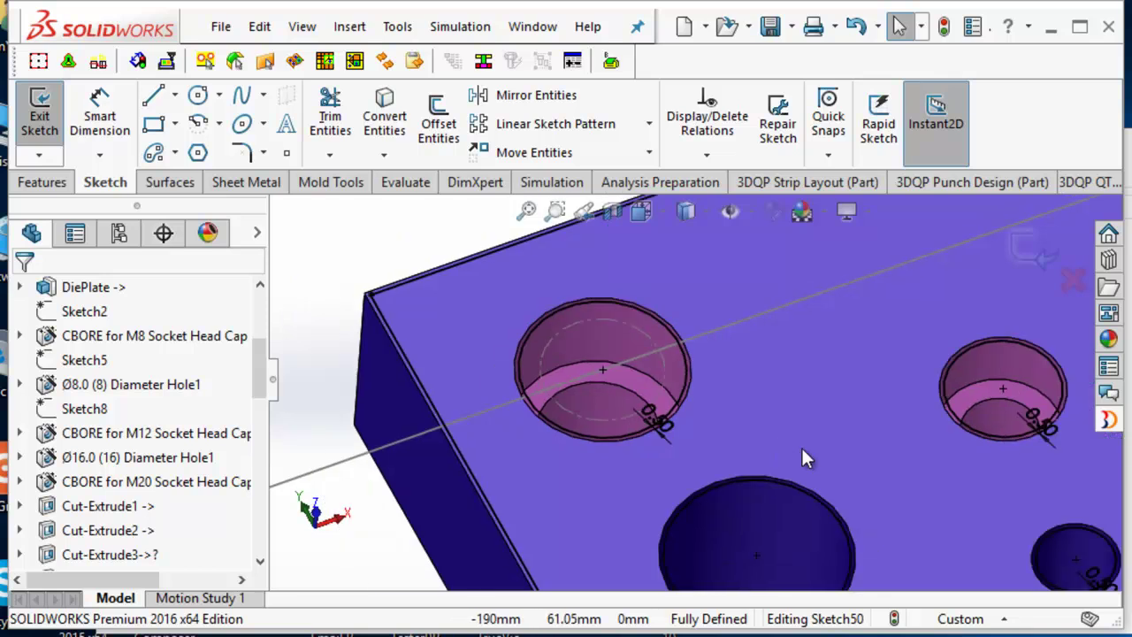
pyautogui.scroll(5, 949, 468)
pyautogui.scroll(-6, 708, 448)
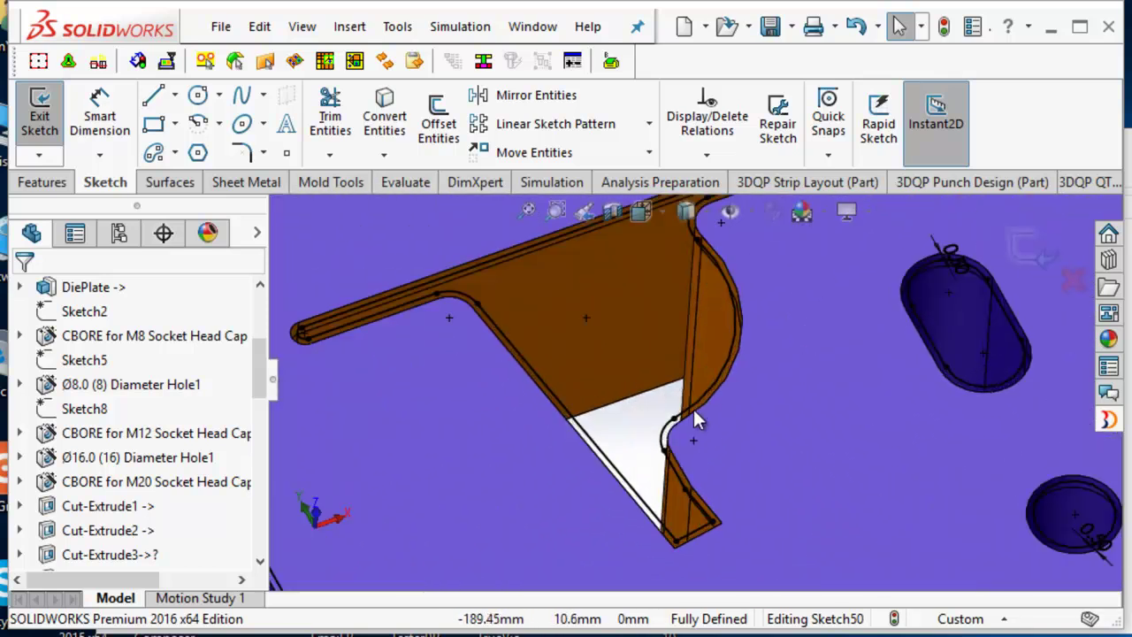
pyautogui.scroll(8, 916, 455)
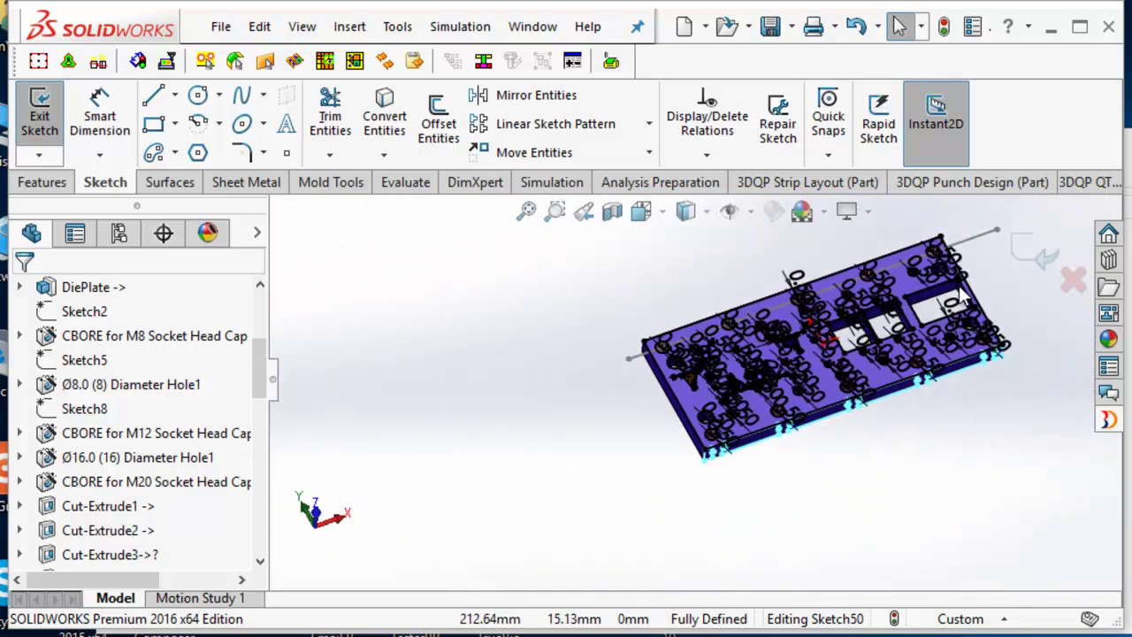
pyautogui.click(1022, 228)
pyautogui.moveTo(457, 318); pyautogui.dragTo(342, 273, button='middle')
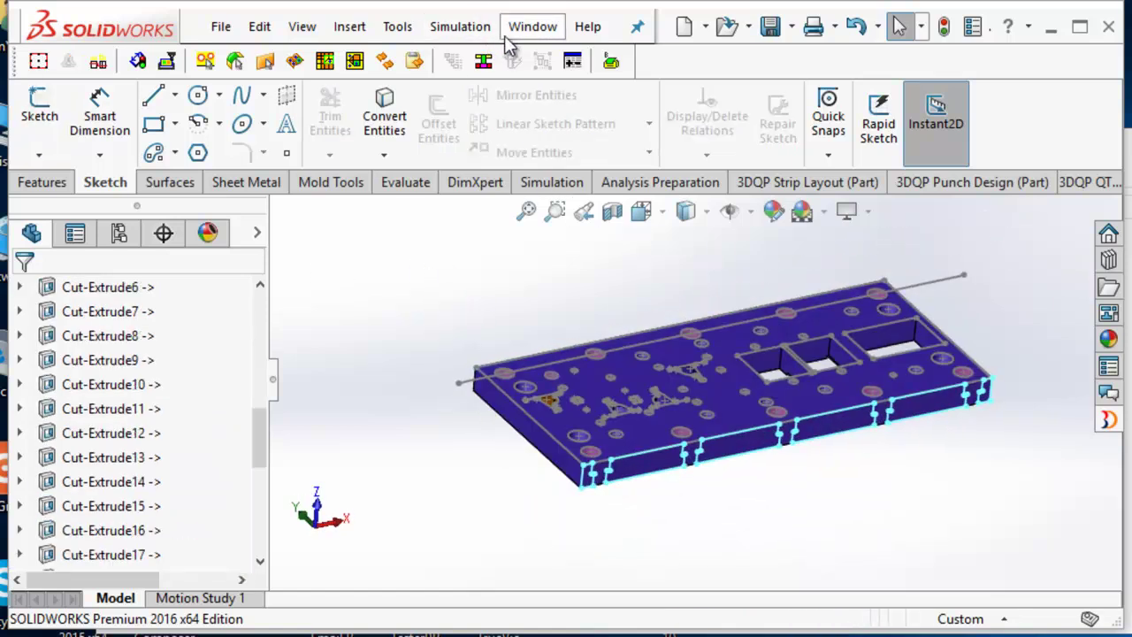
# - In 3DQFPro-Demo, select the recessed cyan face and all connected same-coloured faces
pyautogui.click(534, 28)
pyautogui.click(601, 283)
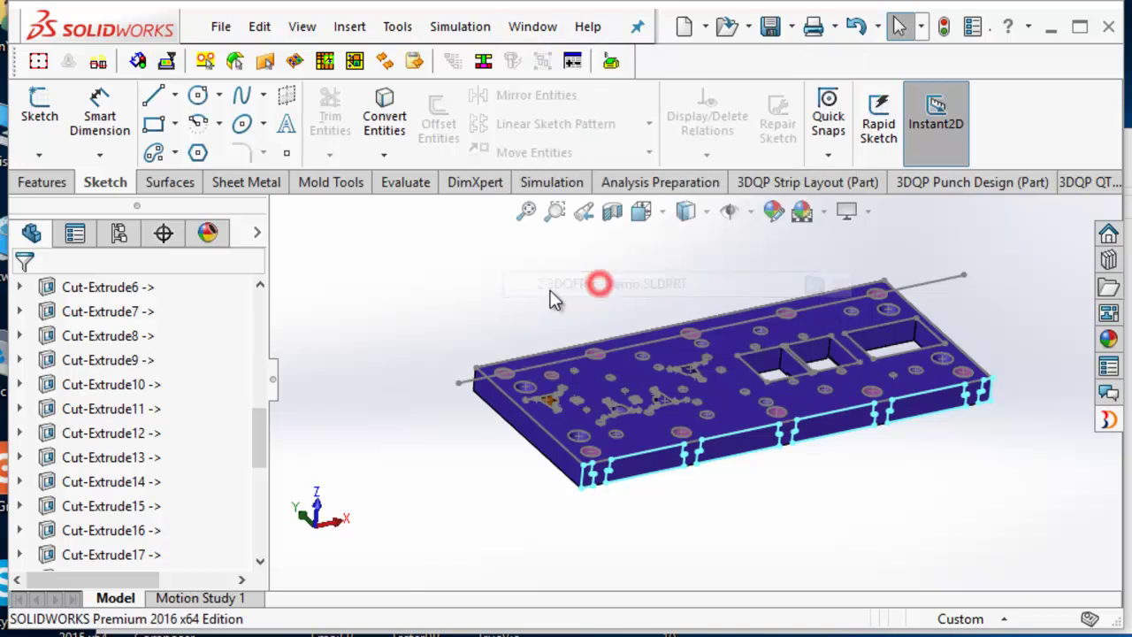
pyautogui.keyDown('ctrl'); pyautogui.moveTo(584, 355); pyautogui.dragTo(739, 372, button='middle'); pyautogui.keyUp('ctrl')
pyautogui.scroll(2, 739, 372)
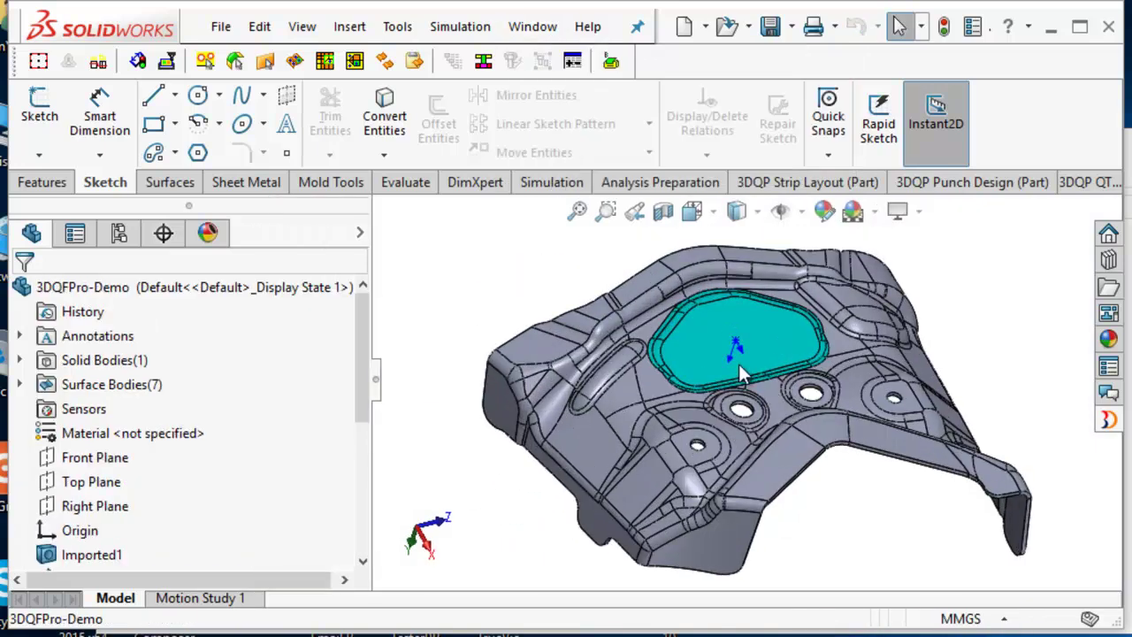
pyautogui.click(693, 337)
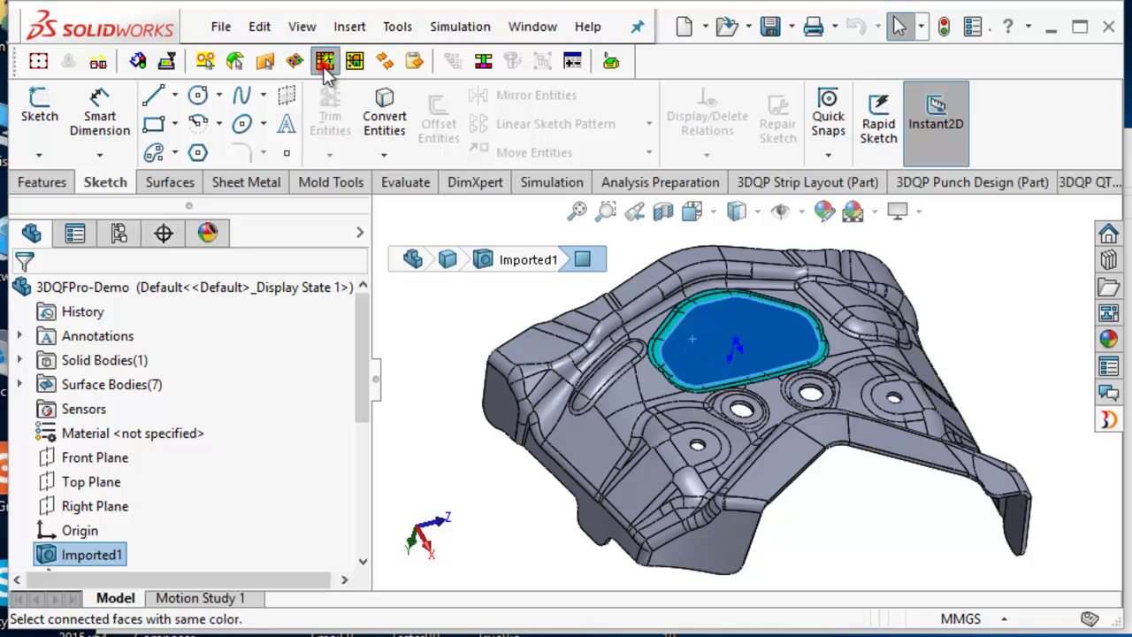
pyautogui.click(325, 62)
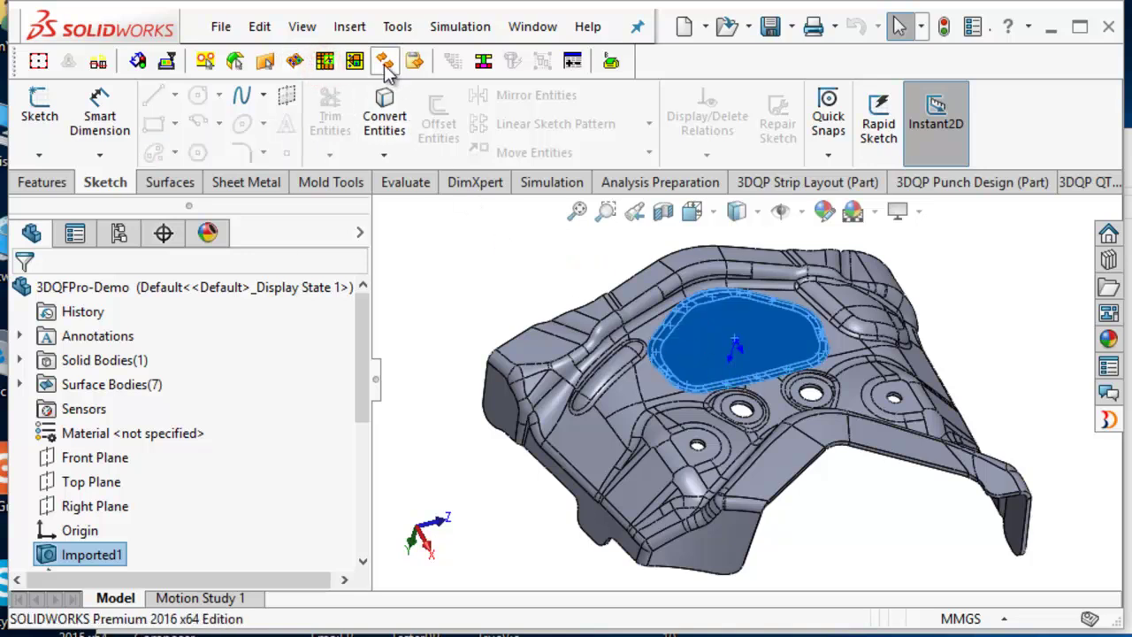
# - Create a new blank part, Part2, to receive the copied surfaces
pyautogui.click(682, 28)
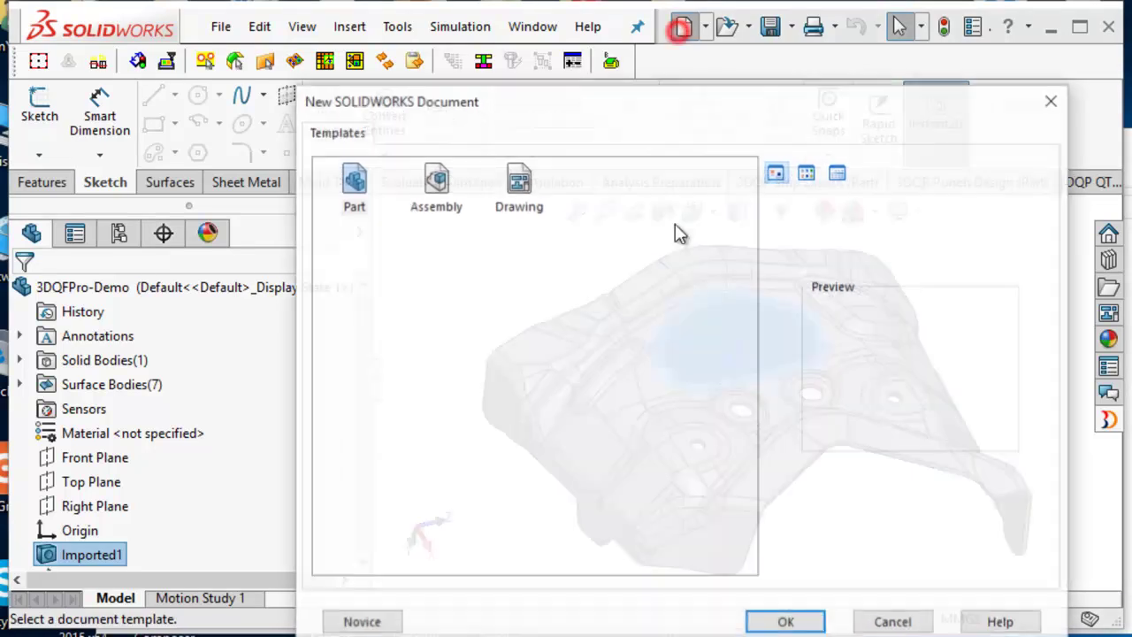
pyautogui.click(790, 624)
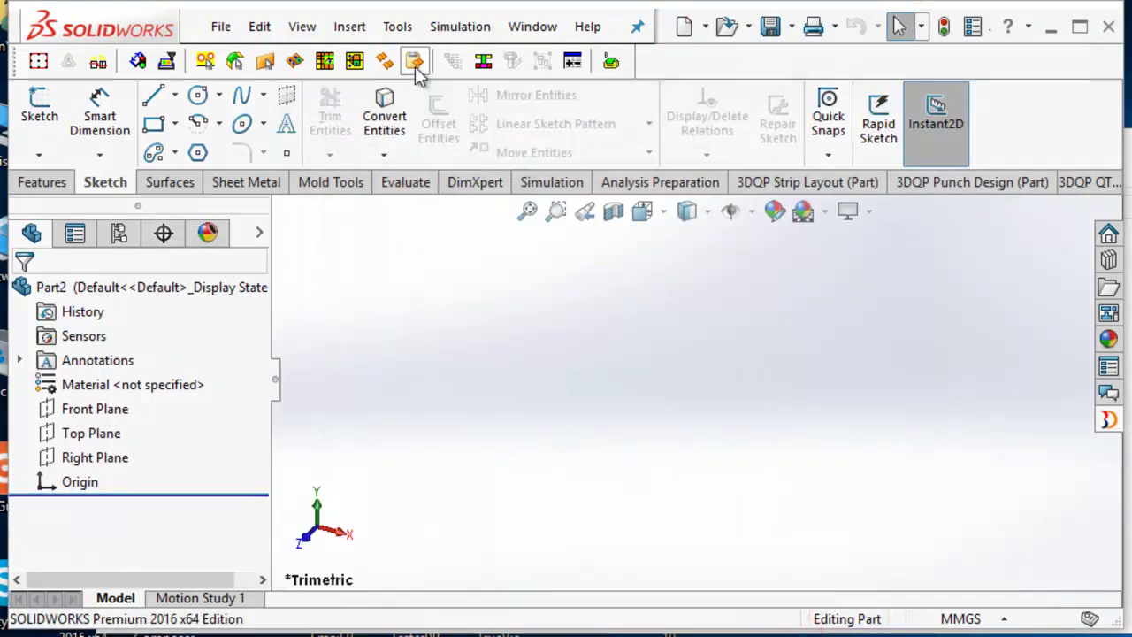
pyautogui.scroll(-2, 679, 360)
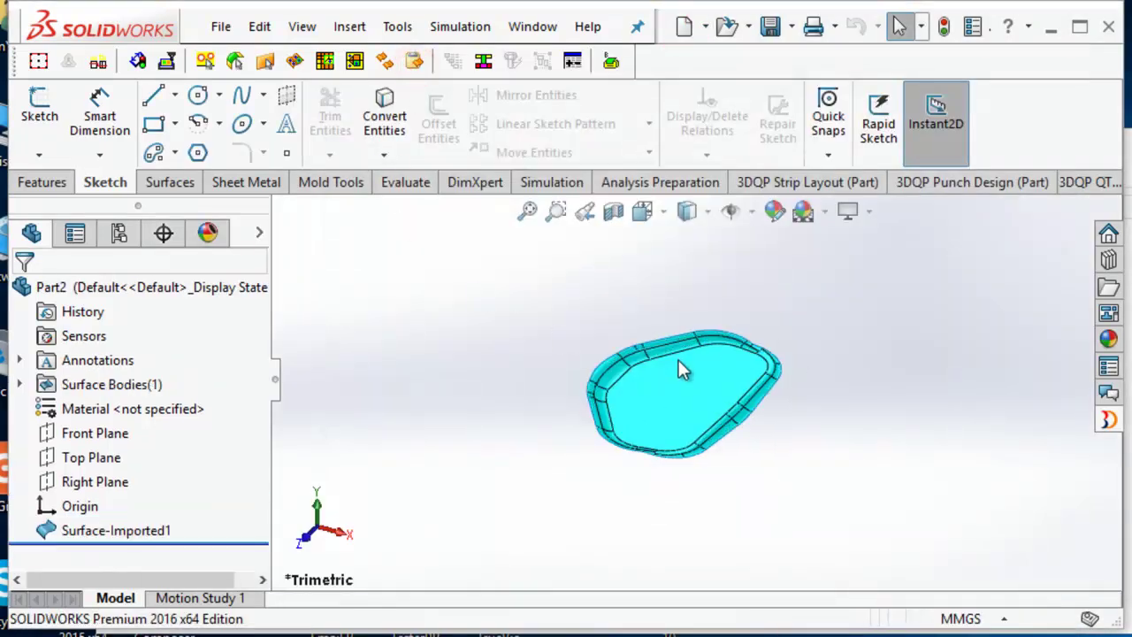
# - In the 0001-Demo2012_Part2 assembly, load PrintList.txt into the Batch Print Utility
pyautogui.click(532, 25)
pyautogui.click(630, 258)
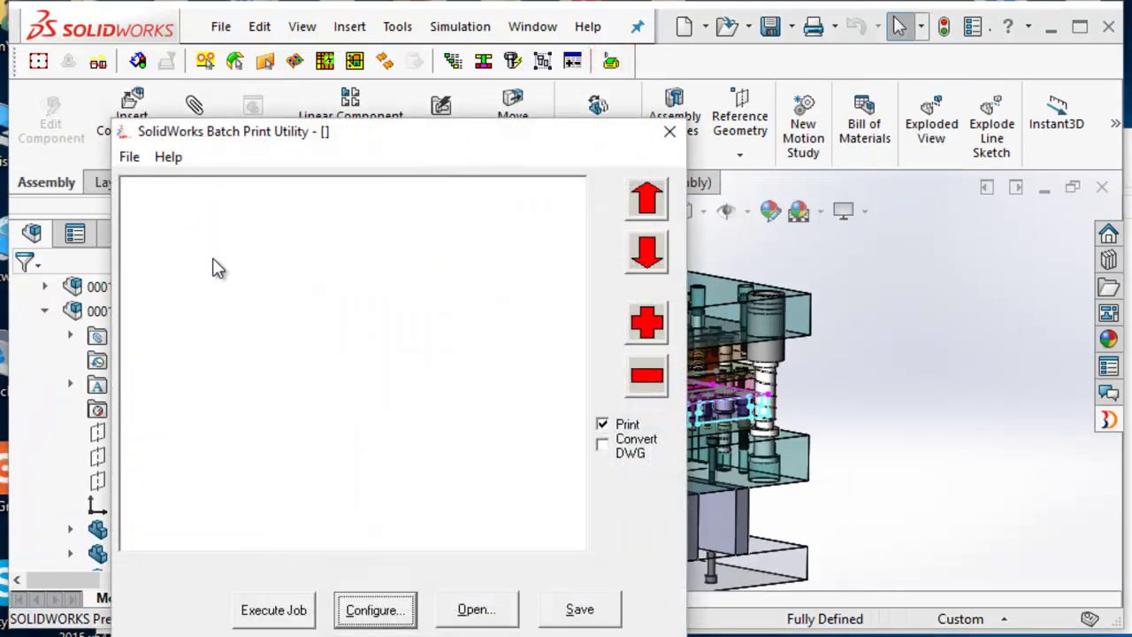
pyautogui.moveTo(219, 138); pyautogui.dragTo(322, 72)
pyautogui.click(243, 92)
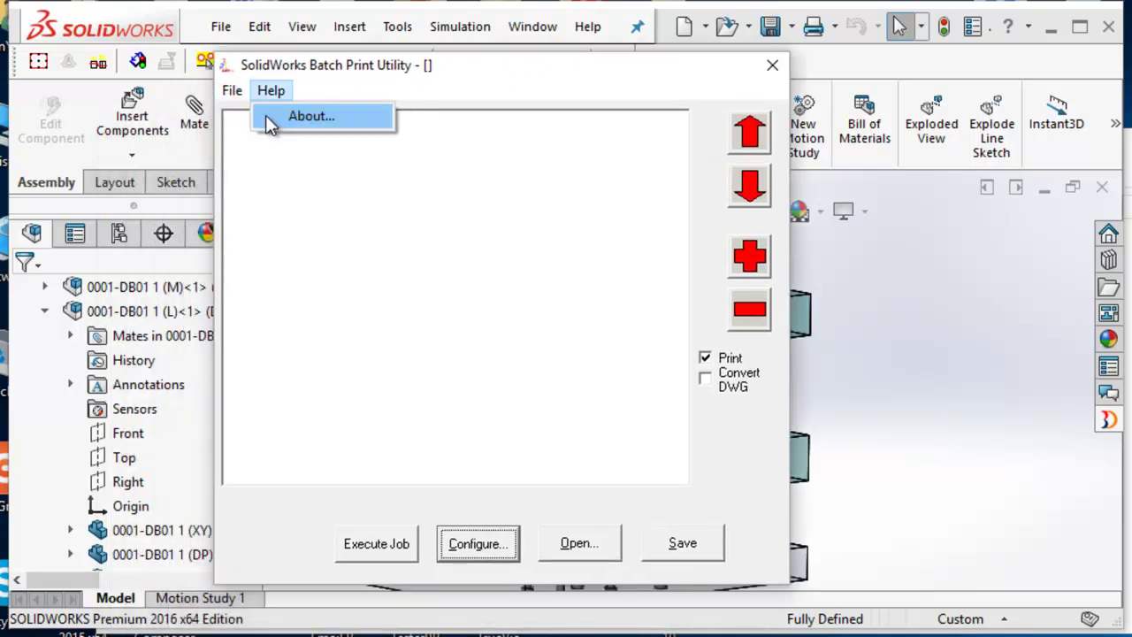
pyautogui.click(262, 162)
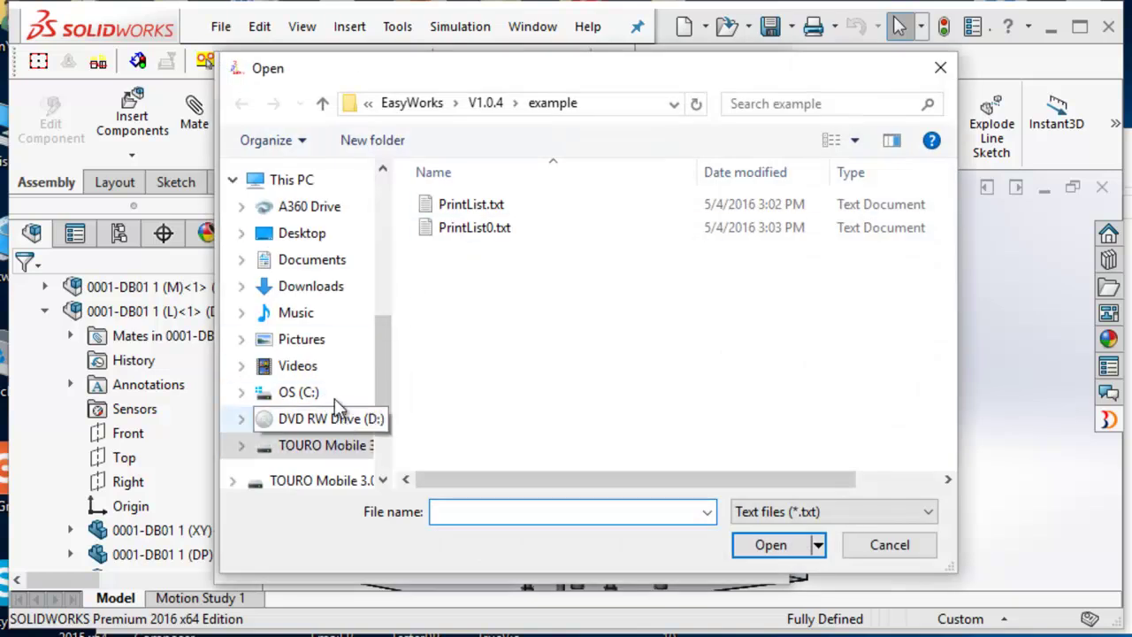
pyautogui.click(332, 235)
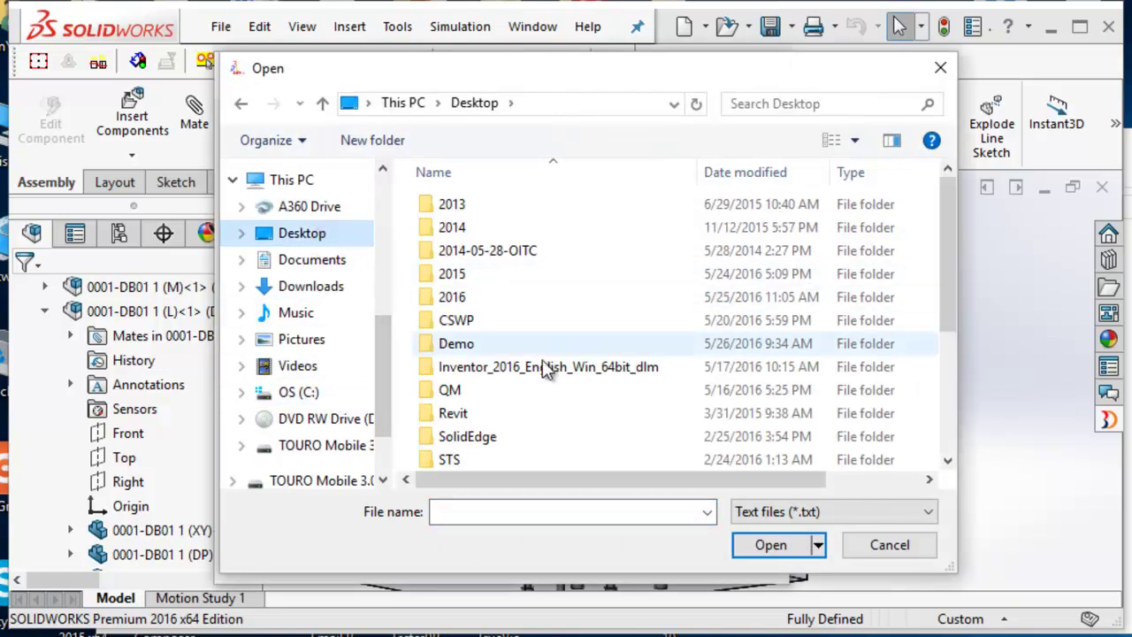
pyautogui.doubleClick(474, 343)
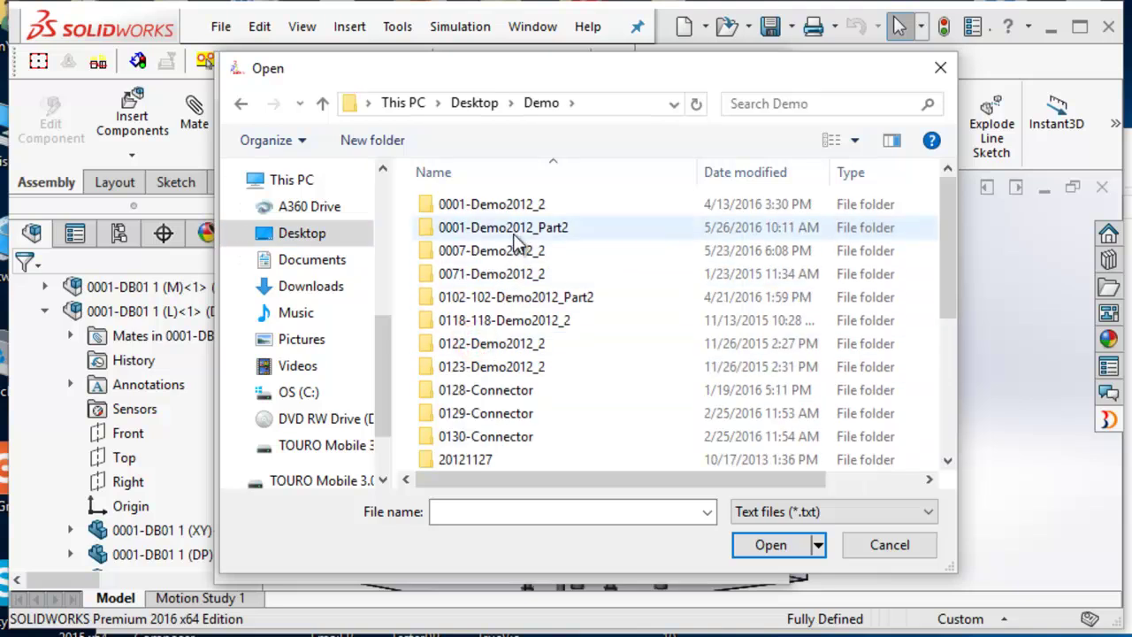
pyautogui.doubleClick(518, 228)
pyautogui.click(495, 437)
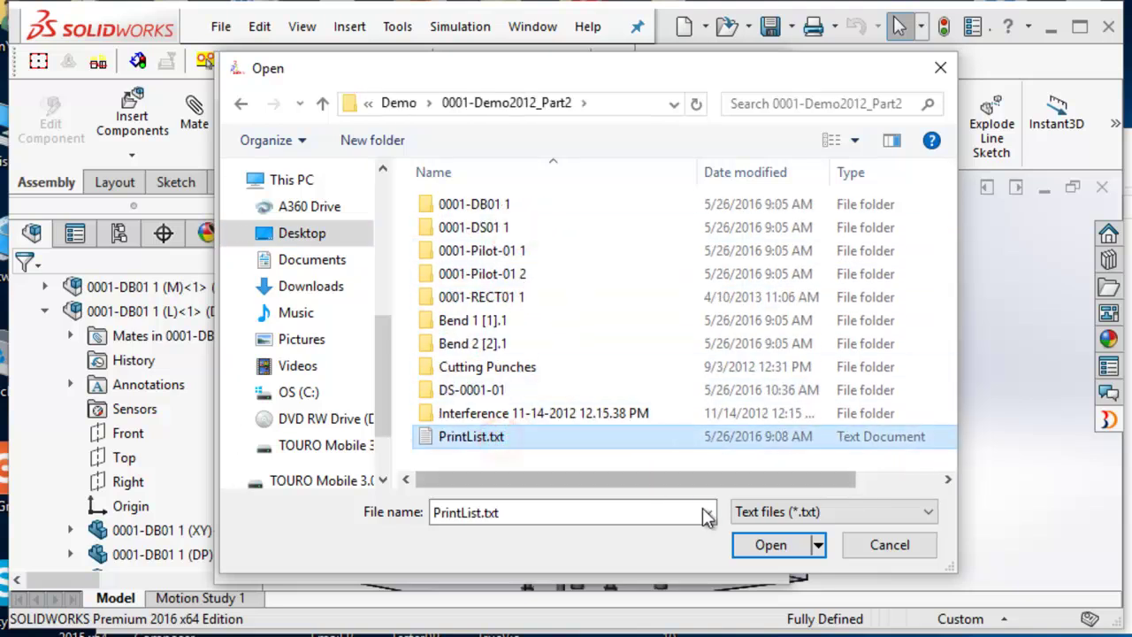
pyautogui.click(786, 545)
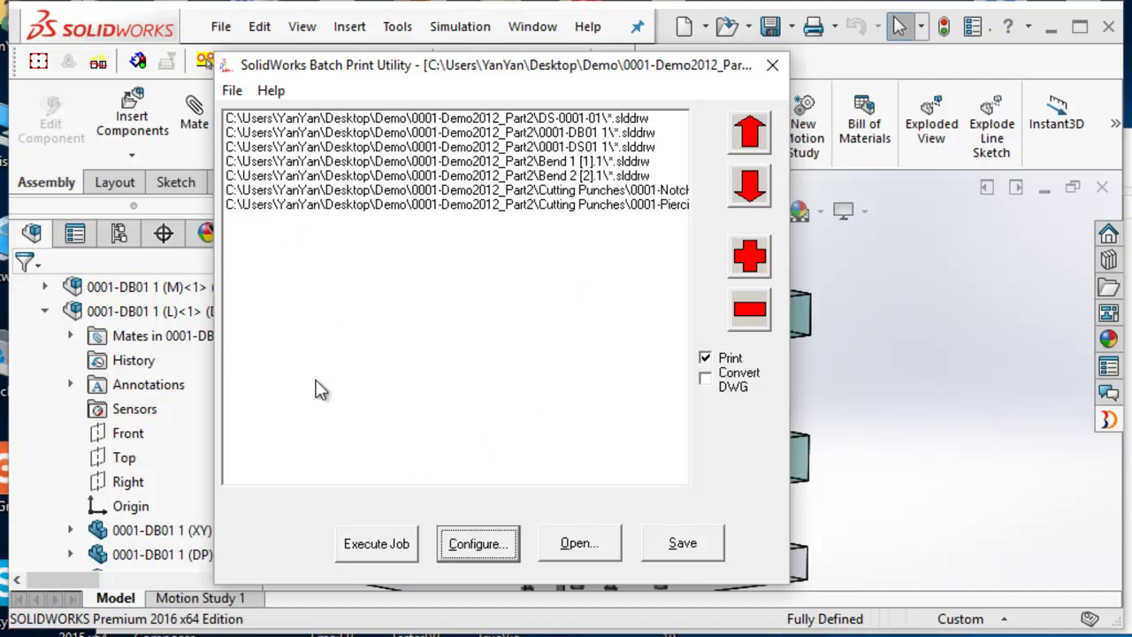
# - Map A4 - Landscape to the HP LaserJet 1020 printer and confirm
pyautogui.click(469, 545)
pyautogui.moveTo(349, 169); pyautogui.dragTo(344, 51)
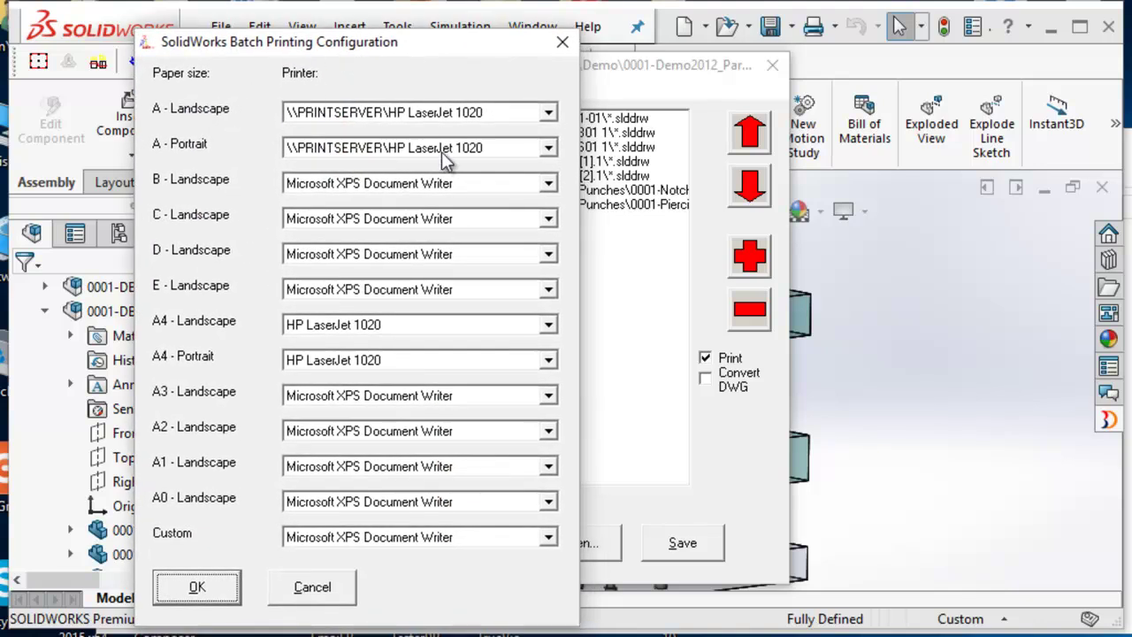
pyautogui.click(425, 327)
pyautogui.click(250, 320)
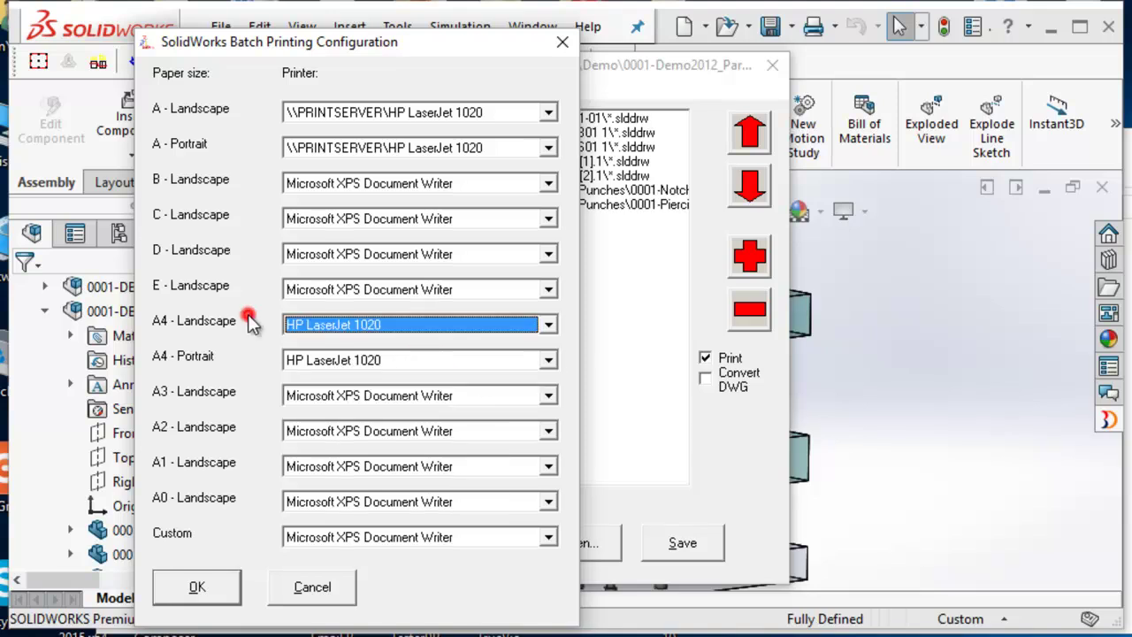
pyautogui.click(199, 588)
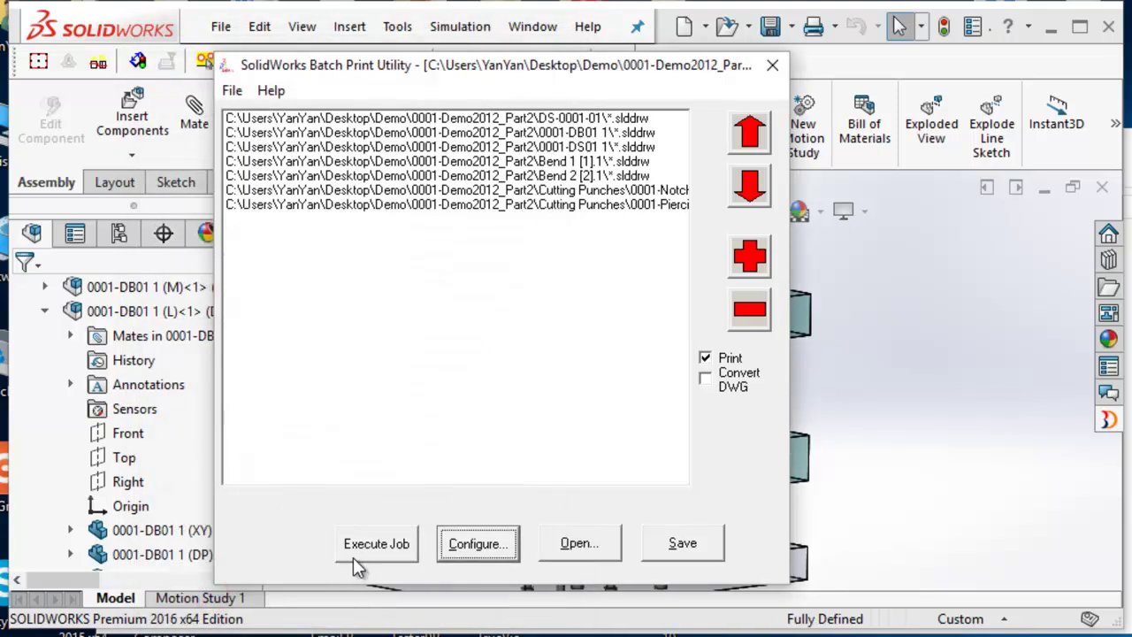
# - Close the Batch Print Utility and switch to MultipleBodies.SLDPRT
pyautogui.click(772, 68)
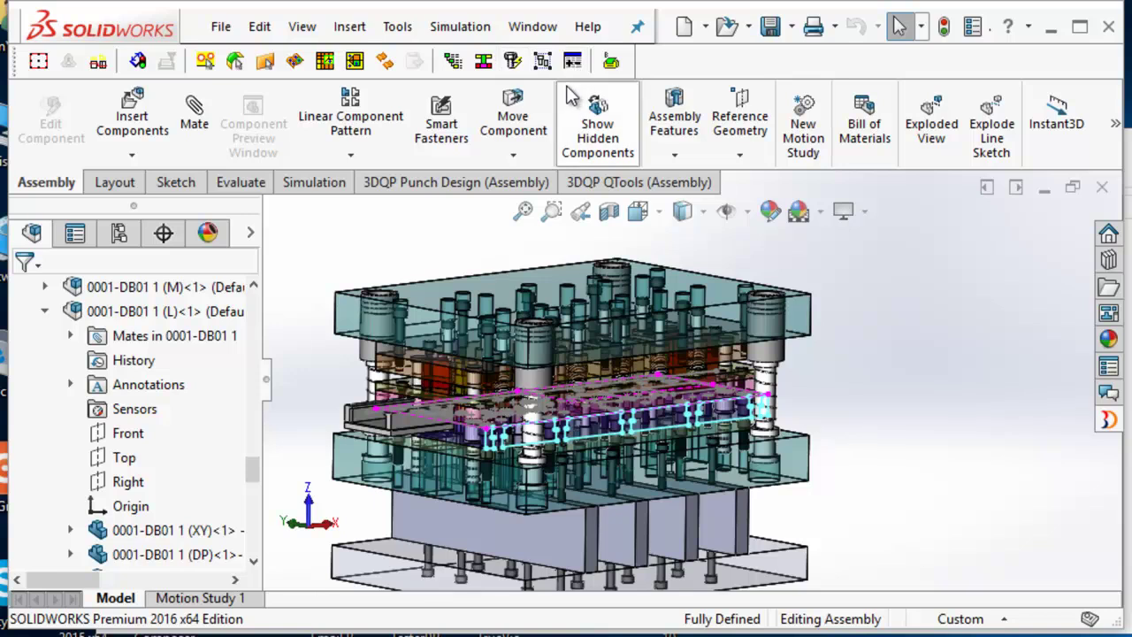
pyautogui.click(532, 26)
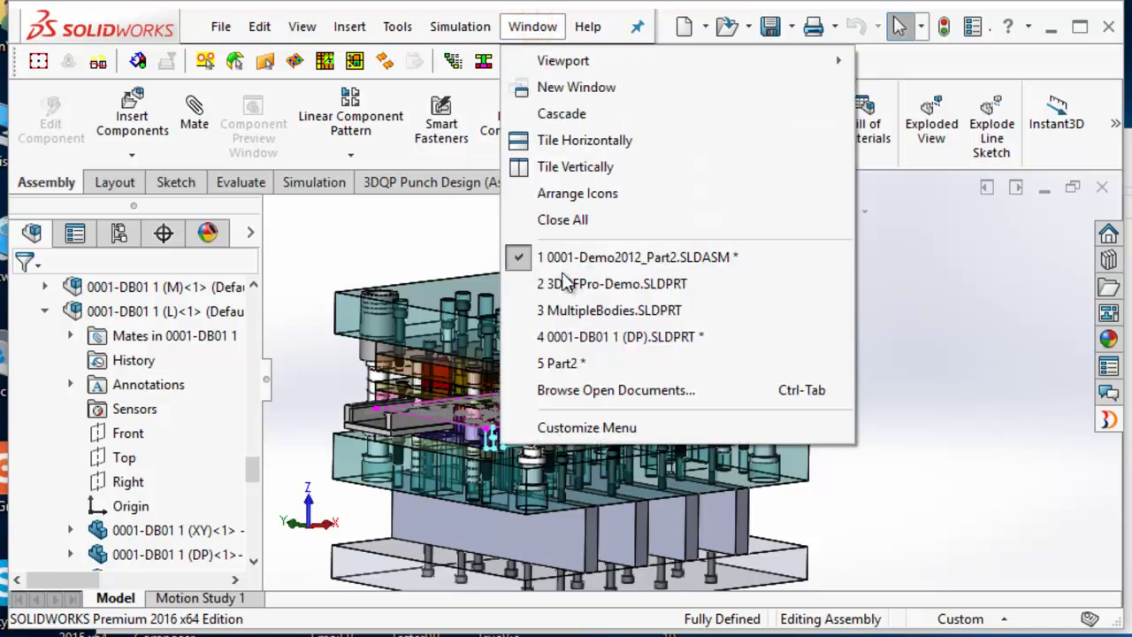
pyautogui.click(320, 316)
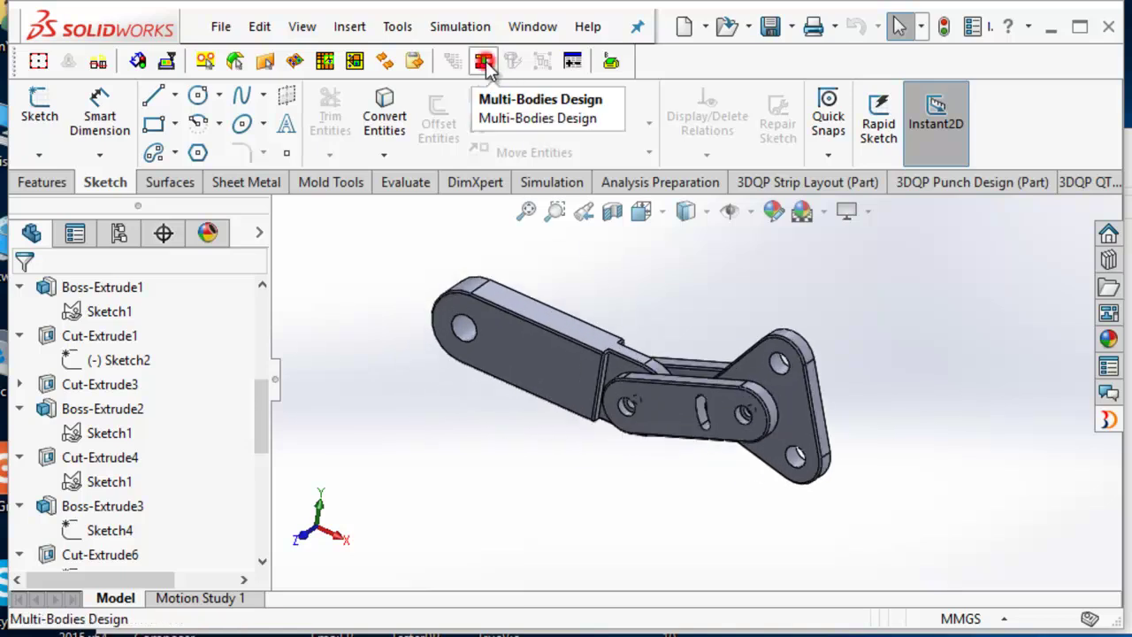
# - Create an assembly from the multi-body part, prefixing component names with the part name
pyautogui.click(1026, 276)
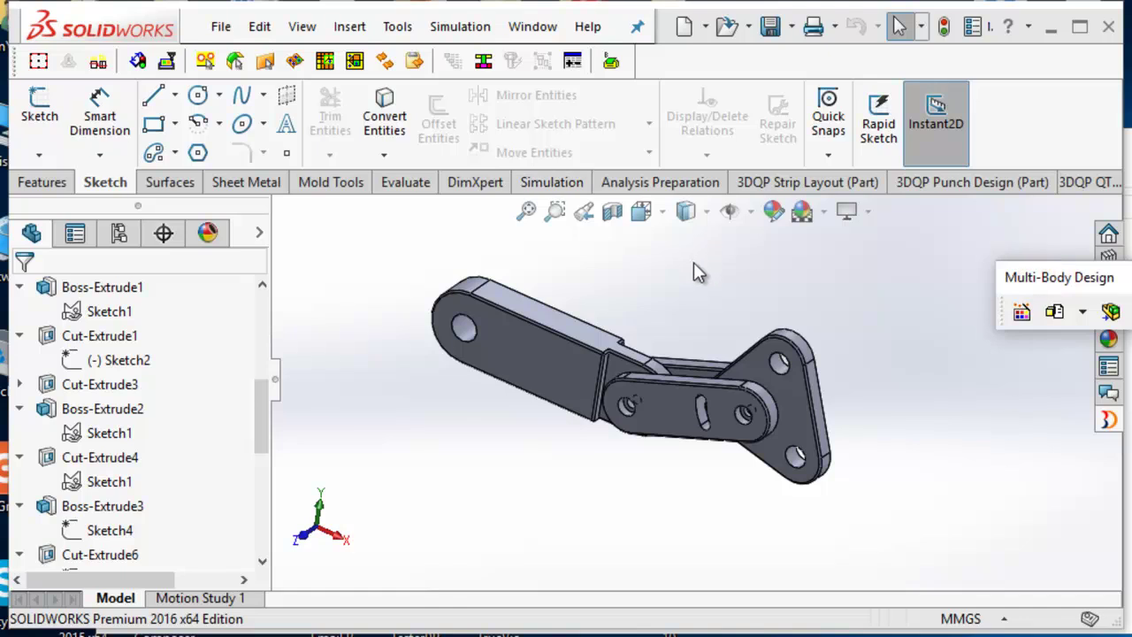
pyautogui.moveTo(1026, 277); pyautogui.dragTo(693, 232)
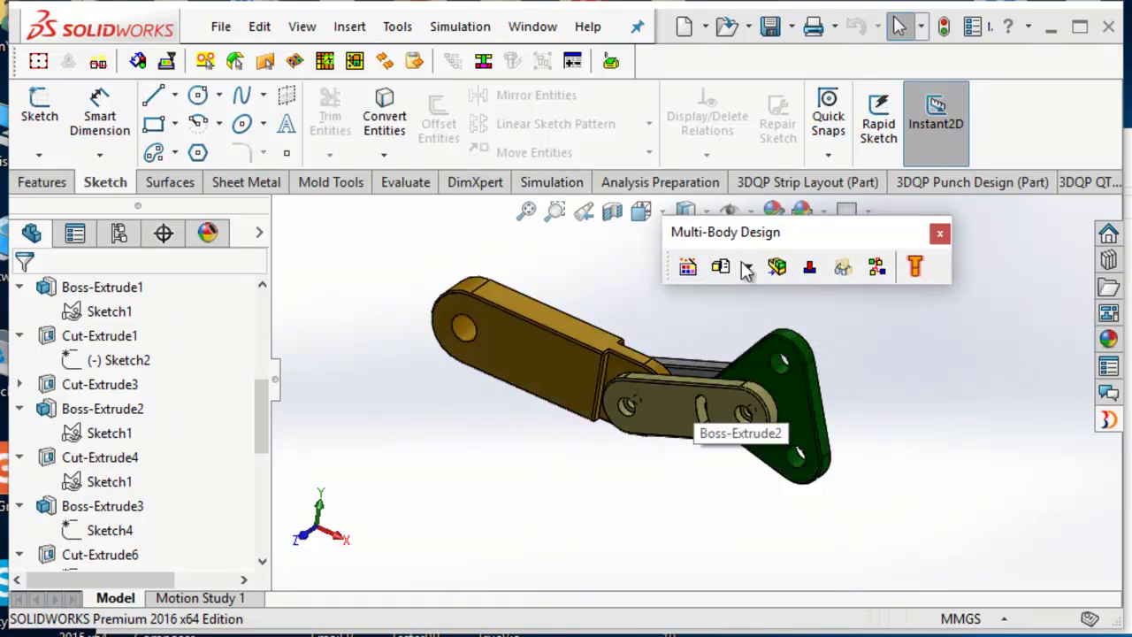
pyautogui.click(775, 271)
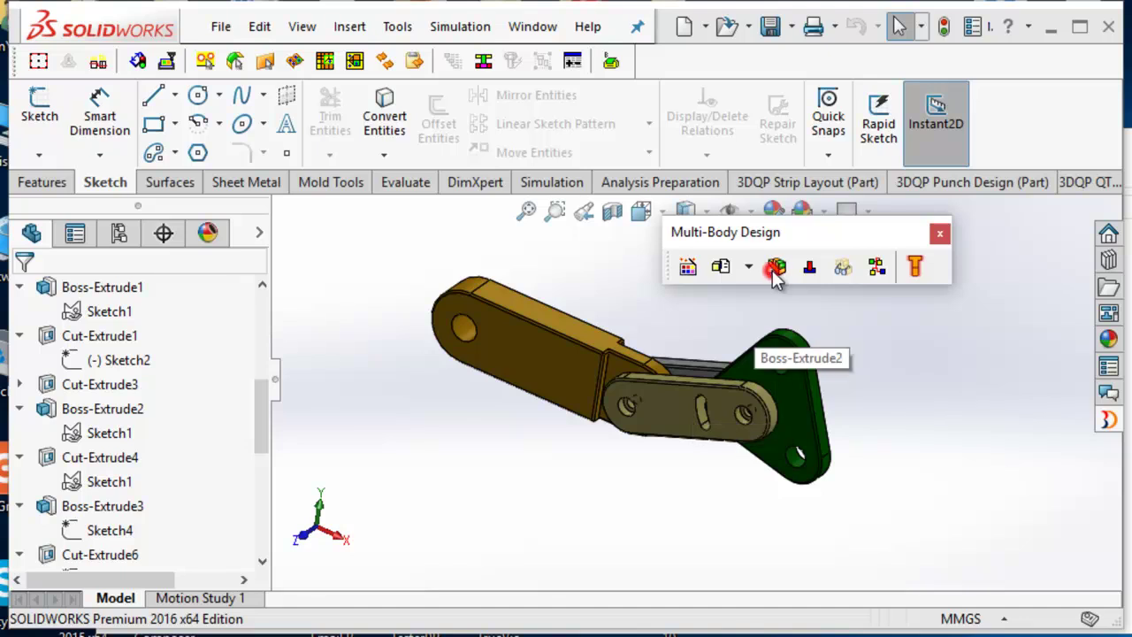
pyautogui.click(738, 310)
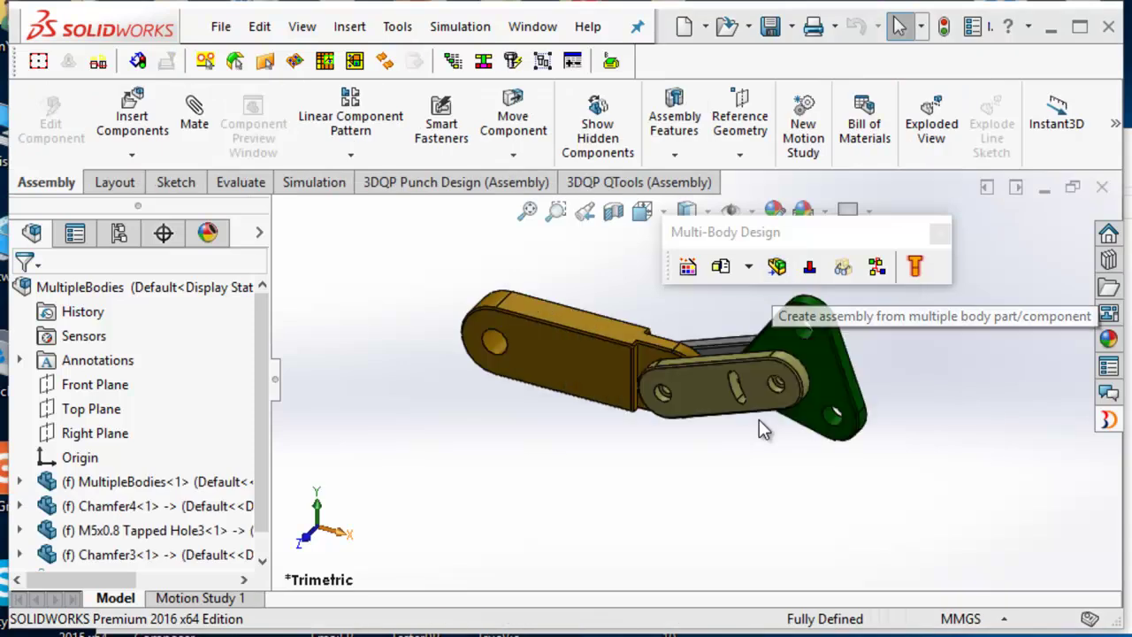
# - Save the new component files and sketch points at the link plate's hole centres
pyautogui.click(759, 416)
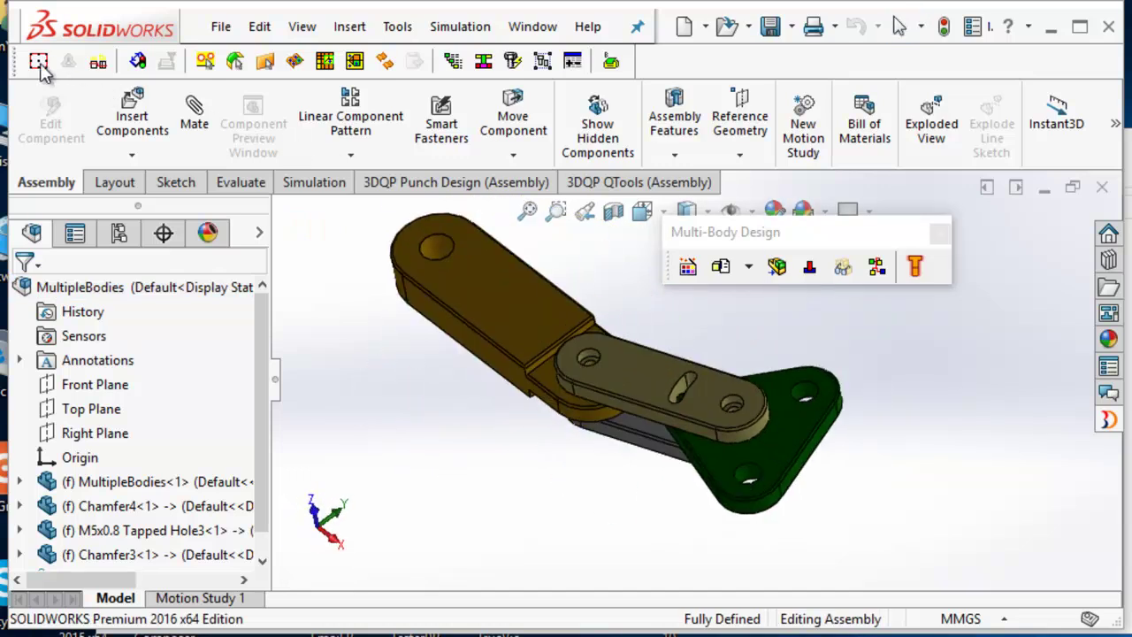
pyautogui.scroll(-3, 500, 305)
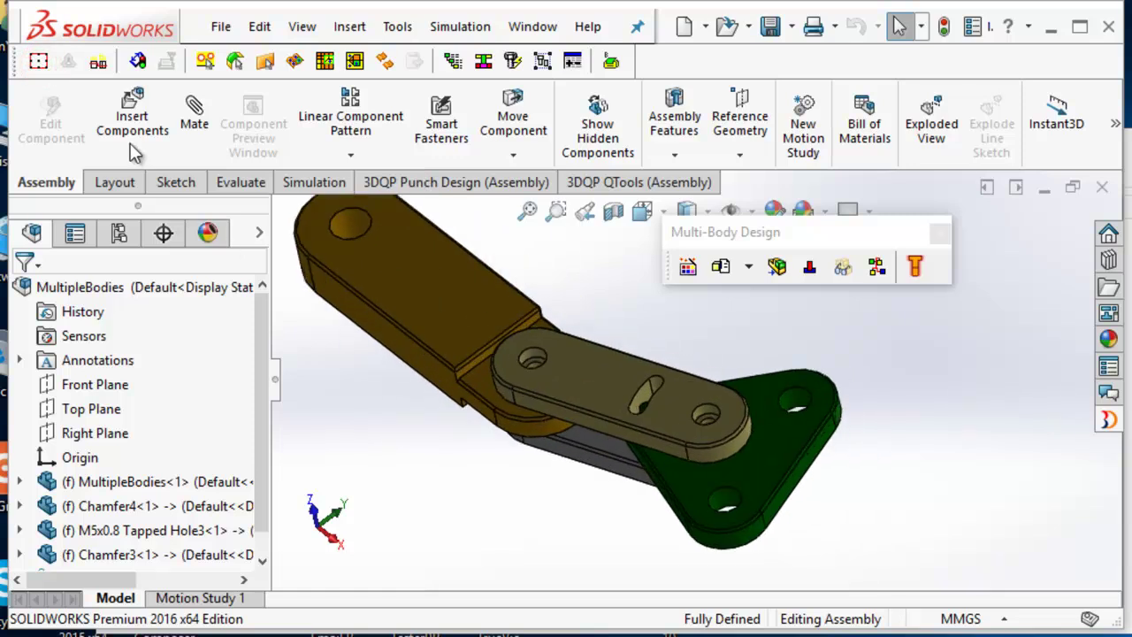
pyautogui.click(595, 377)
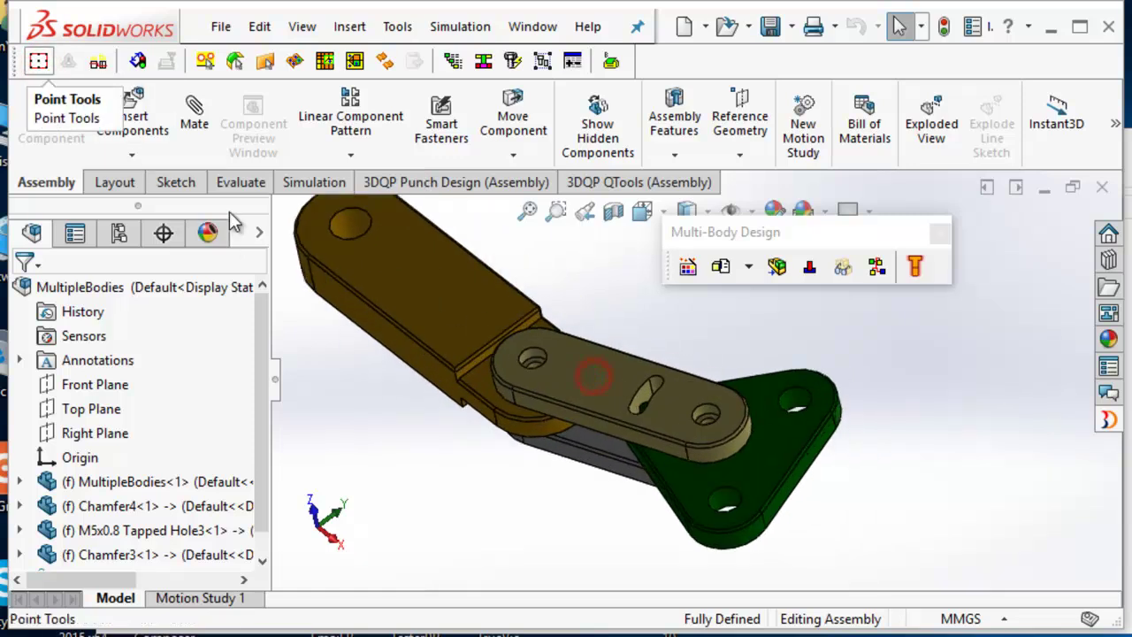
pyautogui.moveTo(253, 113); pyautogui.dragTo(307, 243)
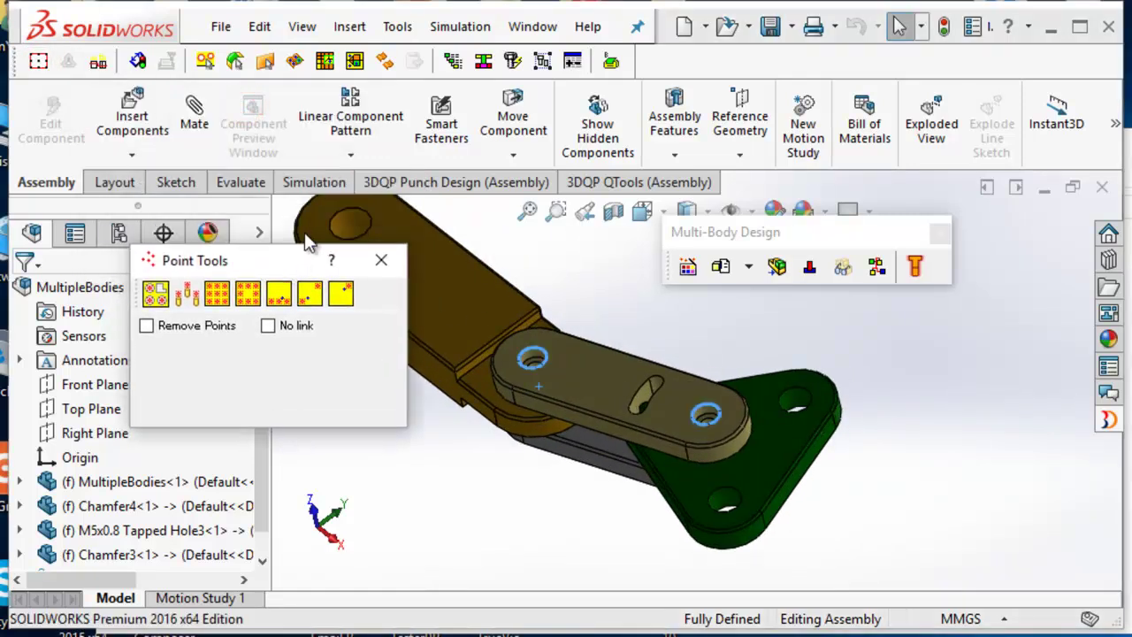
pyautogui.click(175, 183)
pyautogui.click(596, 383)
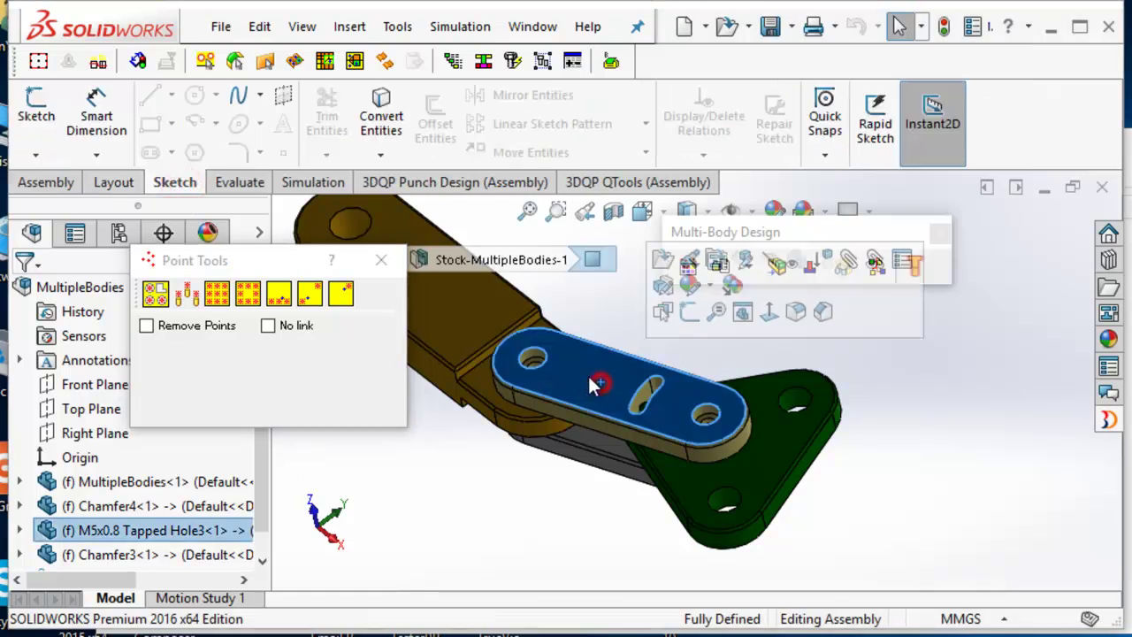
pyautogui.click(56, 103)
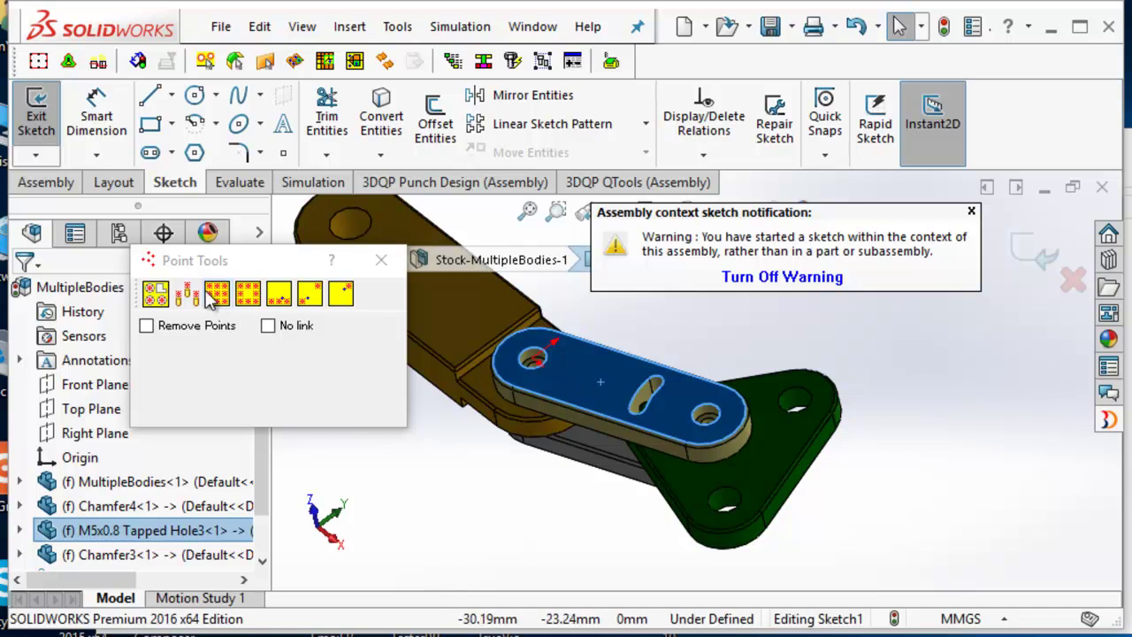
pyautogui.click(155, 293)
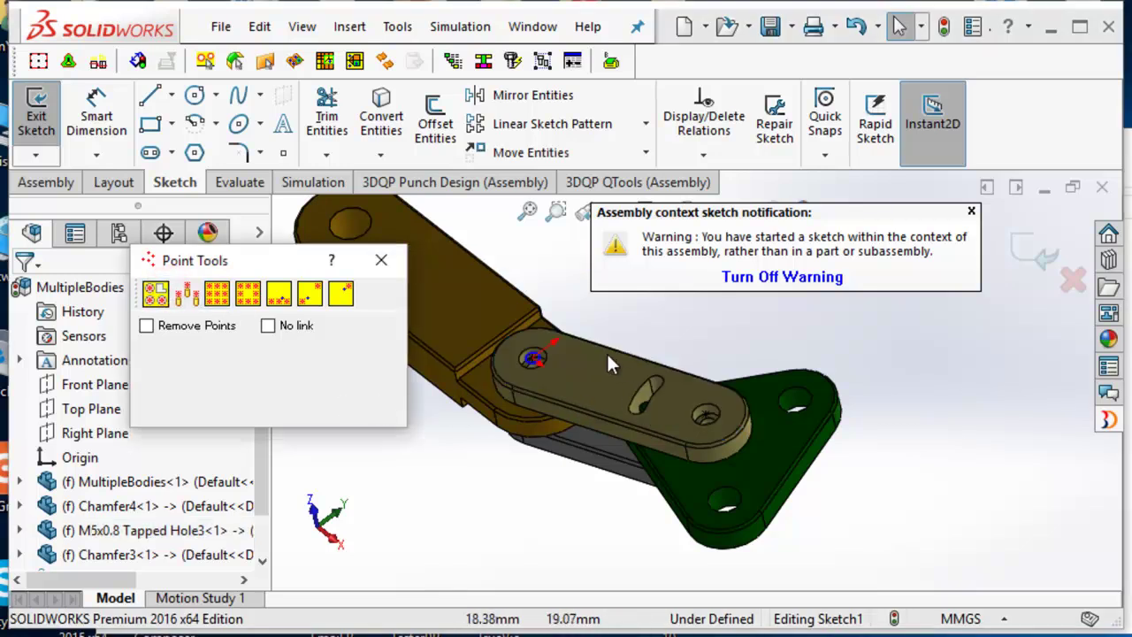
pyautogui.scroll(4, 552, 370)
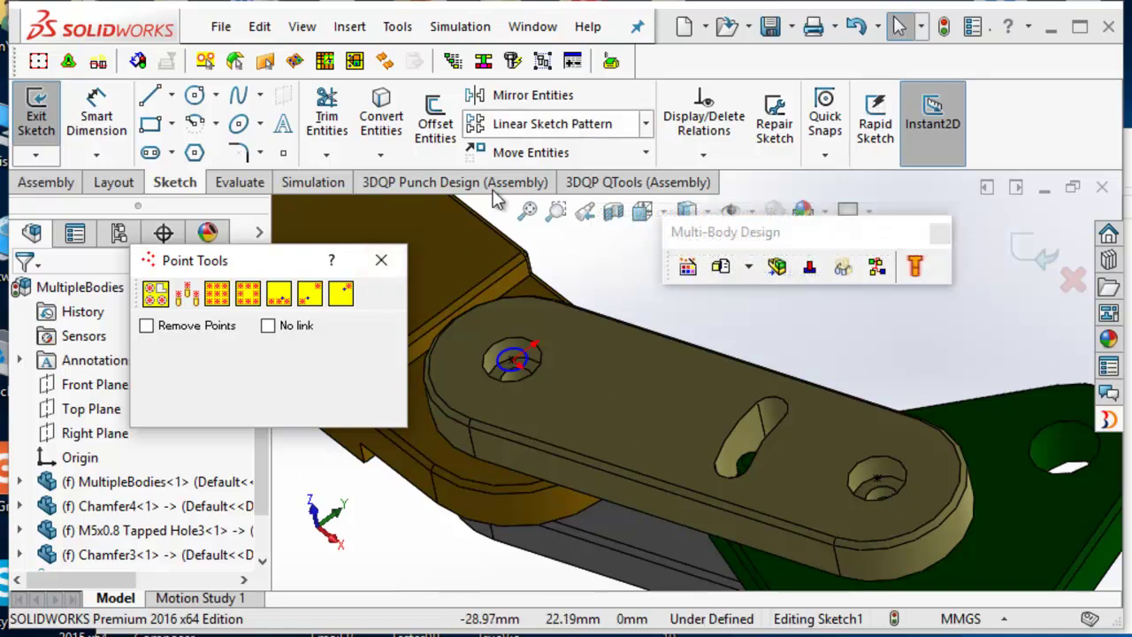
# - Close Point Tools and start Quick Insert Component with its file browser
pyautogui.click(381, 263)
pyautogui.click(520, 63)
pyautogui.click(1083, 72)
# - Load the 76000 screw from Standard Components > Unbrako (Metric) > Socket Head Cap Screws > Socket Heads
pyautogui.click(998, 140)
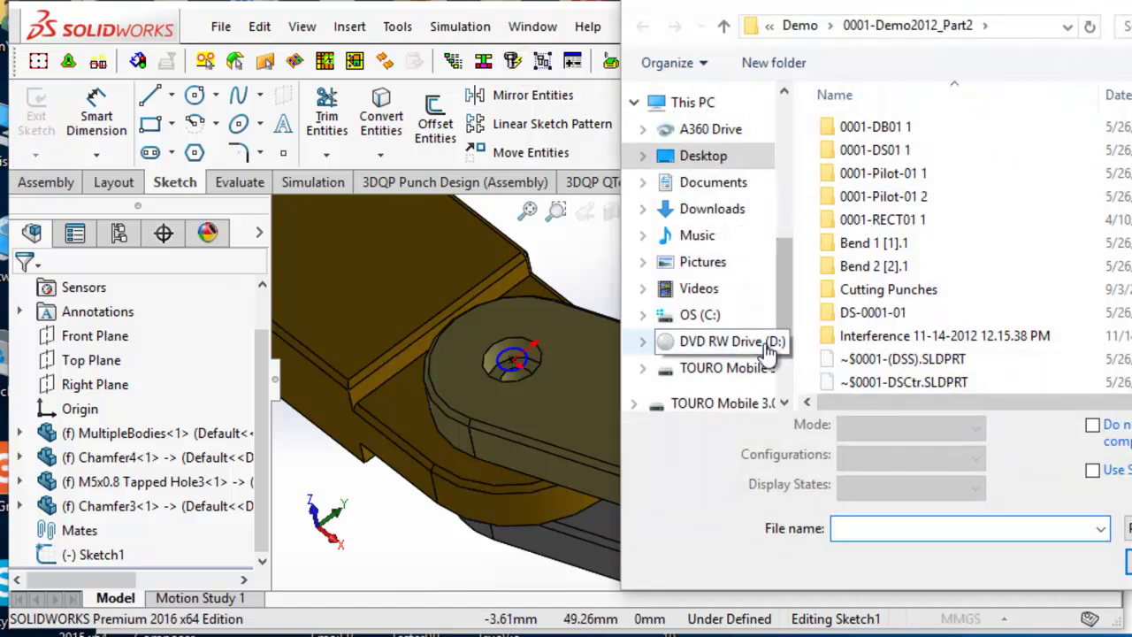
pyautogui.click(698, 314)
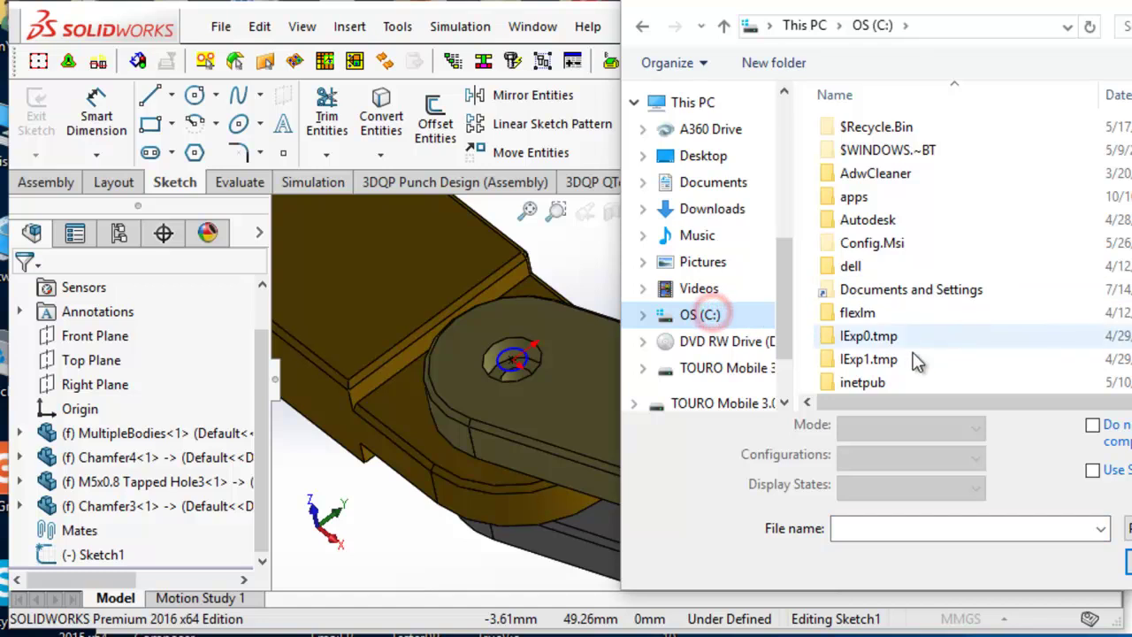
pyautogui.click(922, 349)
pyautogui.scroll(-3, 918, 356)
pyautogui.doubleClick(895, 311)
pyautogui.doubleClick(849, 171)
pyautogui.scroll(-2, 927, 212)
pyautogui.doubleClick(929, 333)
pyautogui.scroll(-1, 936, 292)
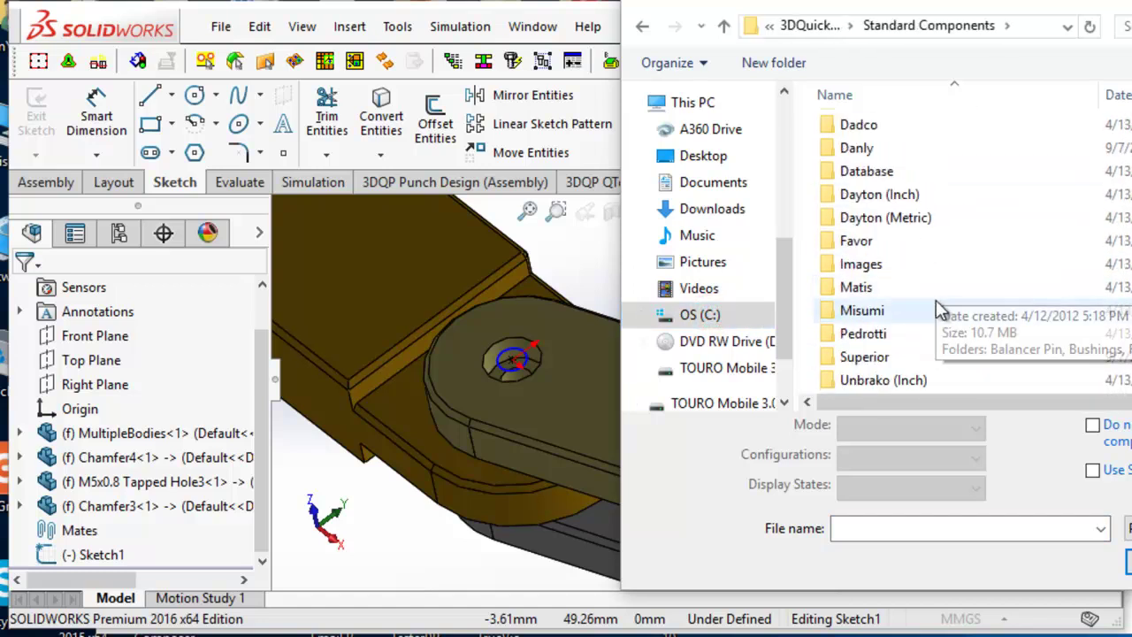
pyautogui.scroll(-1, 911, 372)
pyautogui.doubleClick(897, 380)
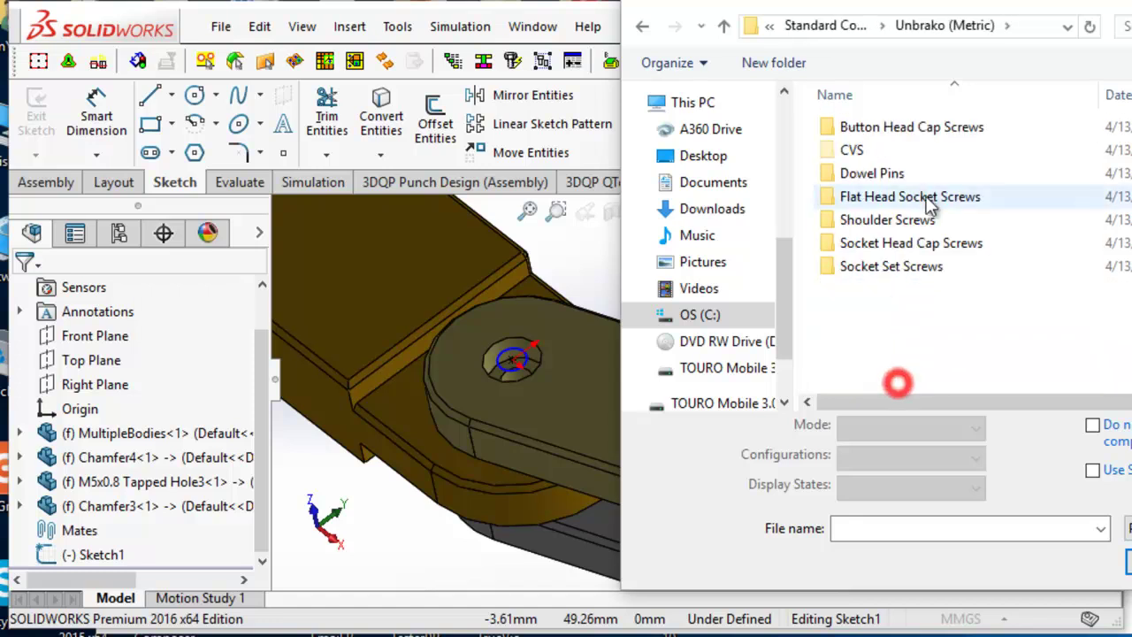
pyautogui.doubleClick(931, 241)
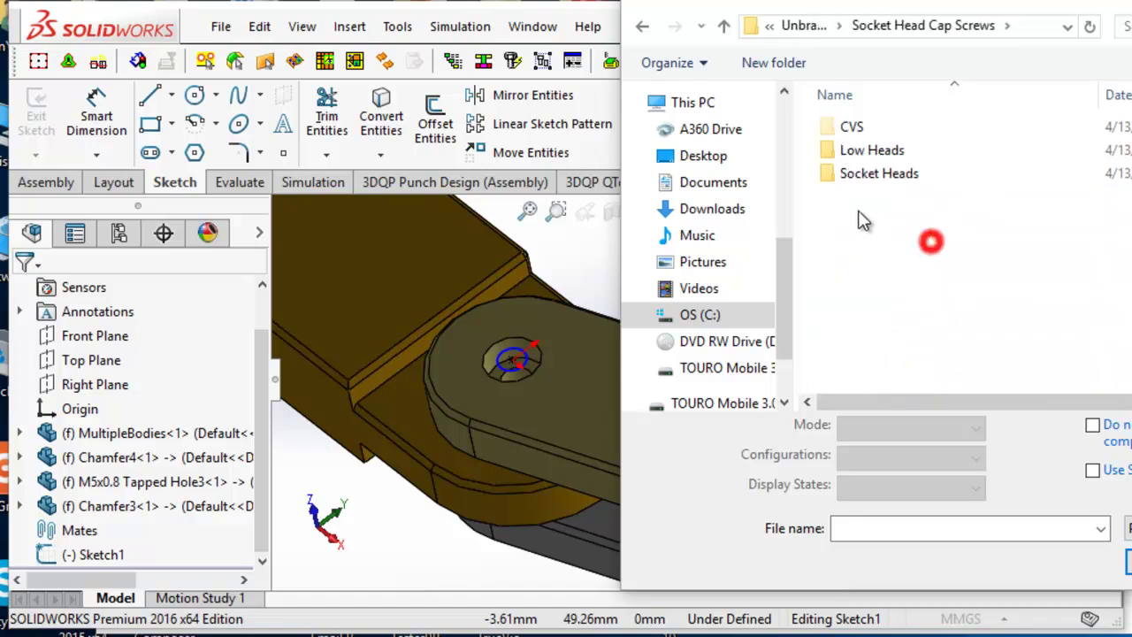
pyautogui.doubleClick(910, 173)
pyautogui.click(909, 150)
pyautogui.doubleClick(908, 149)
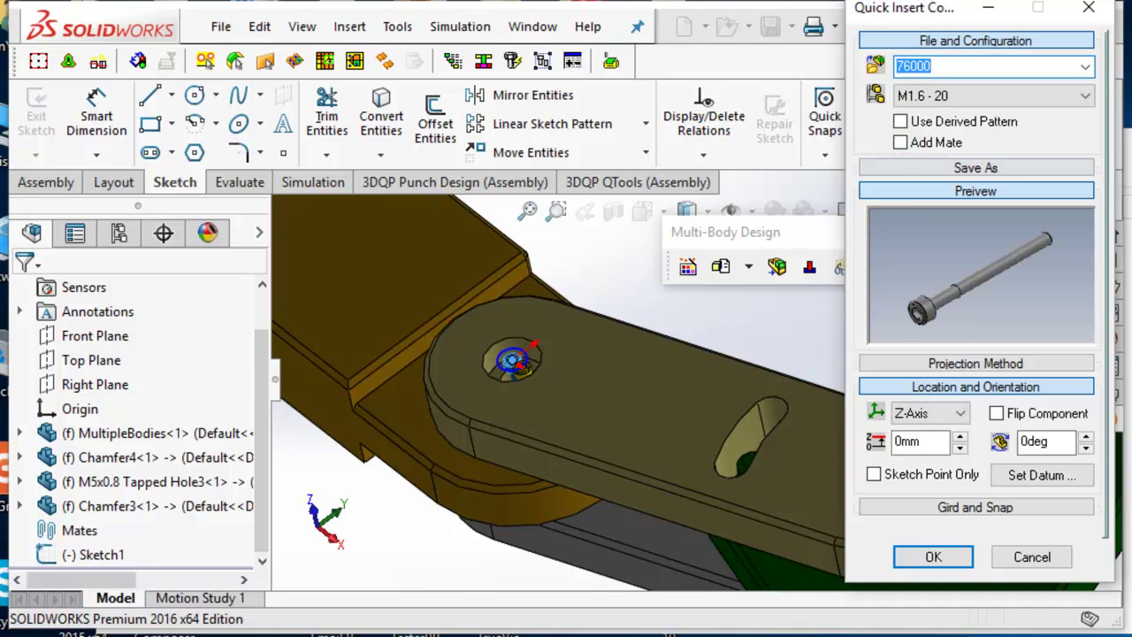
# - Choose size M5 - 35 and insert the screws at the sketch points
pyautogui.click(991, 95)
pyautogui.scroll(-6, 993, 177)
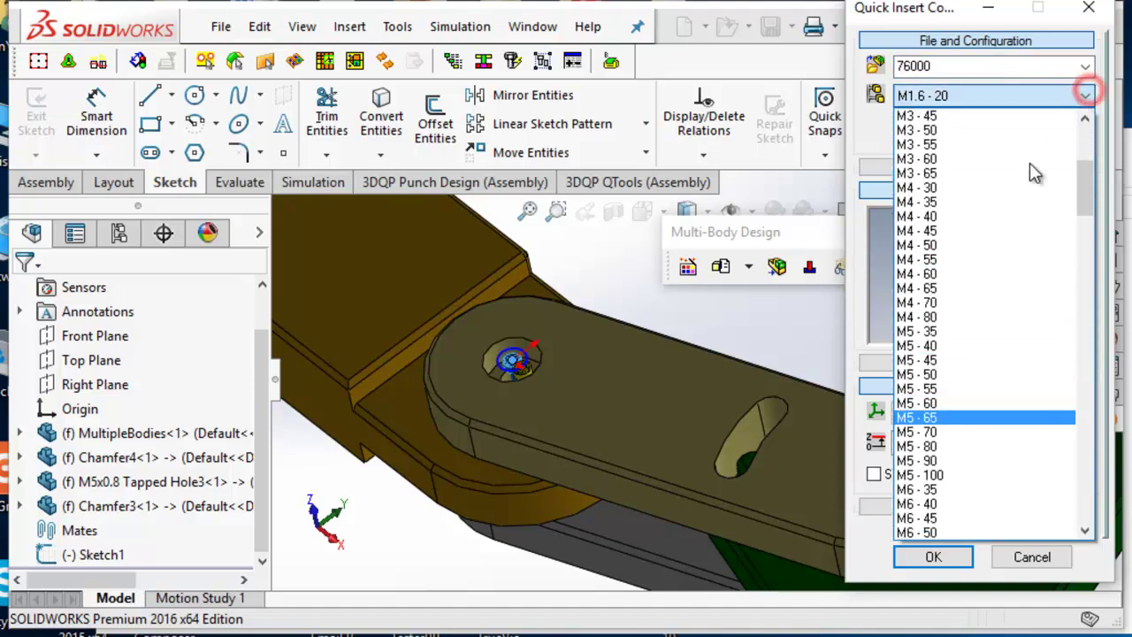
pyautogui.click(920, 331)
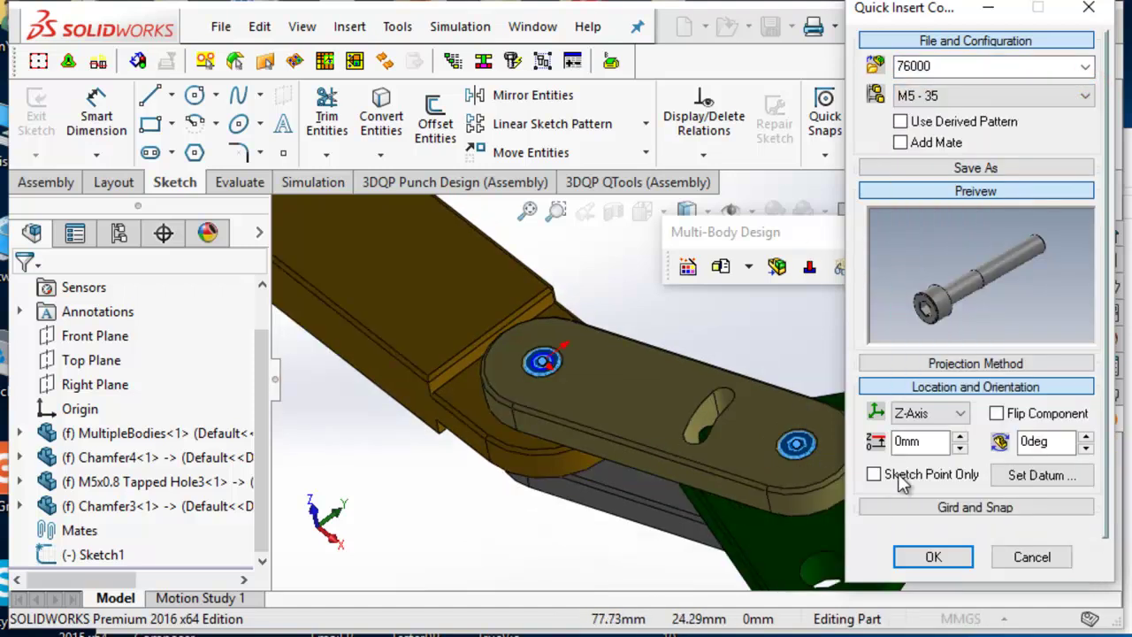
pyautogui.scroll(-3, 796, 456)
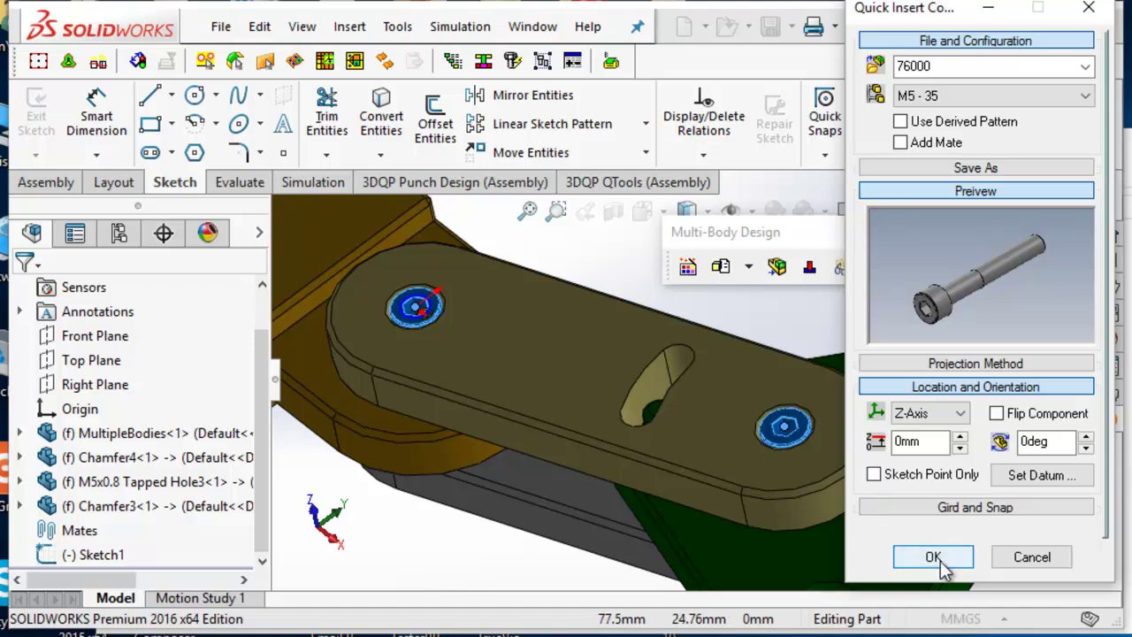
pyautogui.click(934, 557)
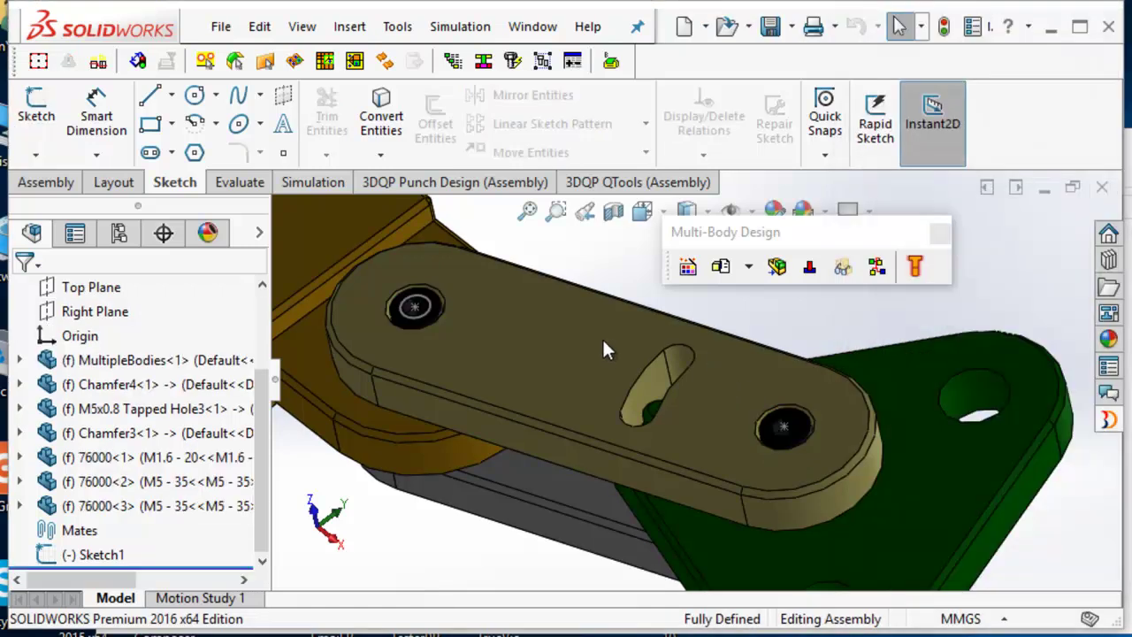
# - Hide Sketch1's hole-centre points
pyautogui.scroll(3, 748, 450)
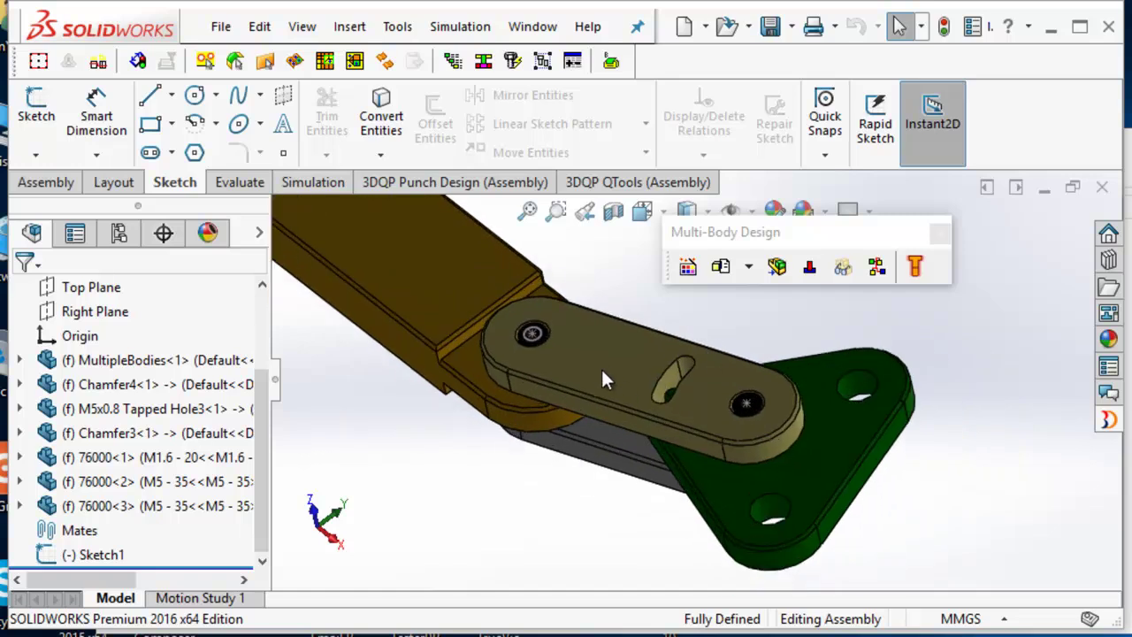
pyautogui.rightClick(87, 554)
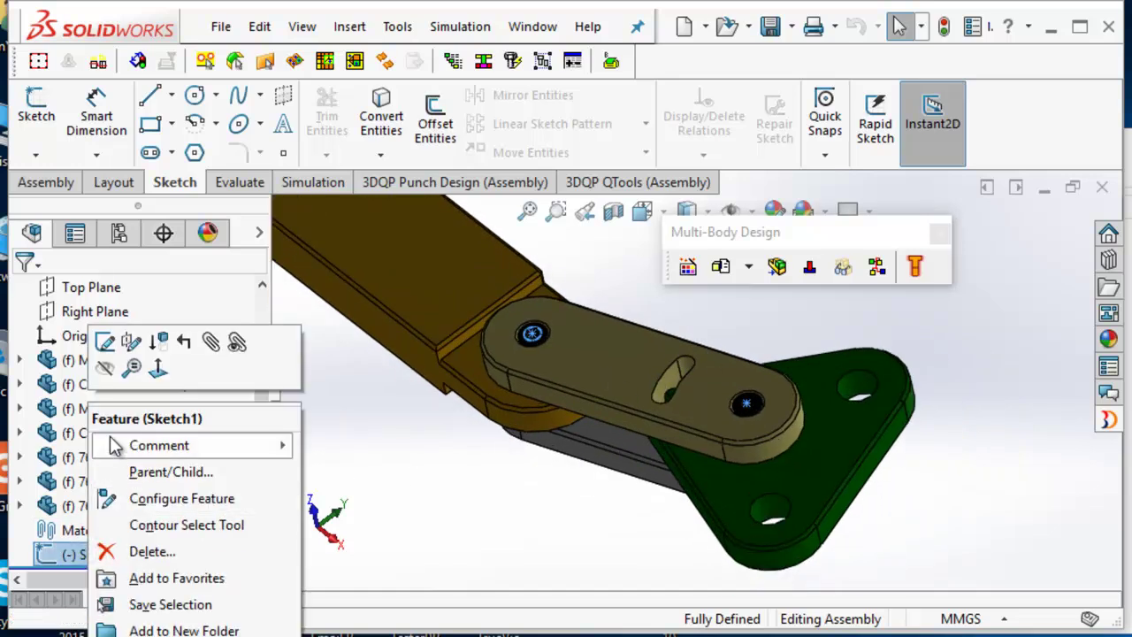
pyautogui.click(111, 358)
pyautogui.click(361, 475)
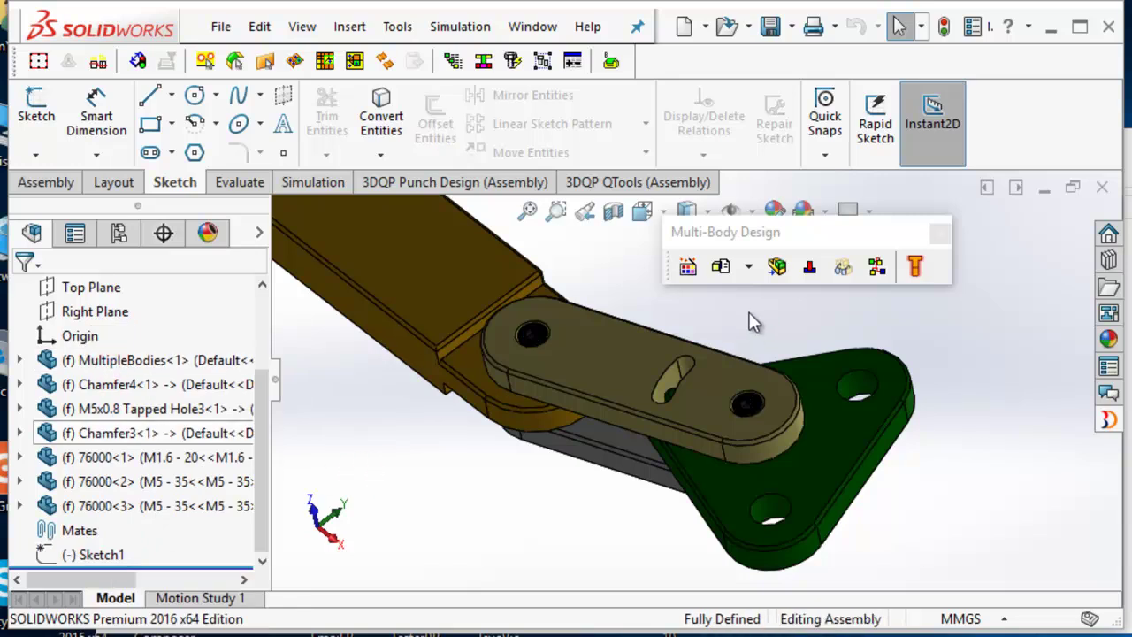
# - Select the link plate's bodies together with both M5 - 35 screws
pyautogui.scroll(-2, 750, 312)
pyautogui.click(593, 362)
pyautogui.keyDown('ctrl'); pyautogui.click(573, 469); pyautogui.keyUp('ctrl')
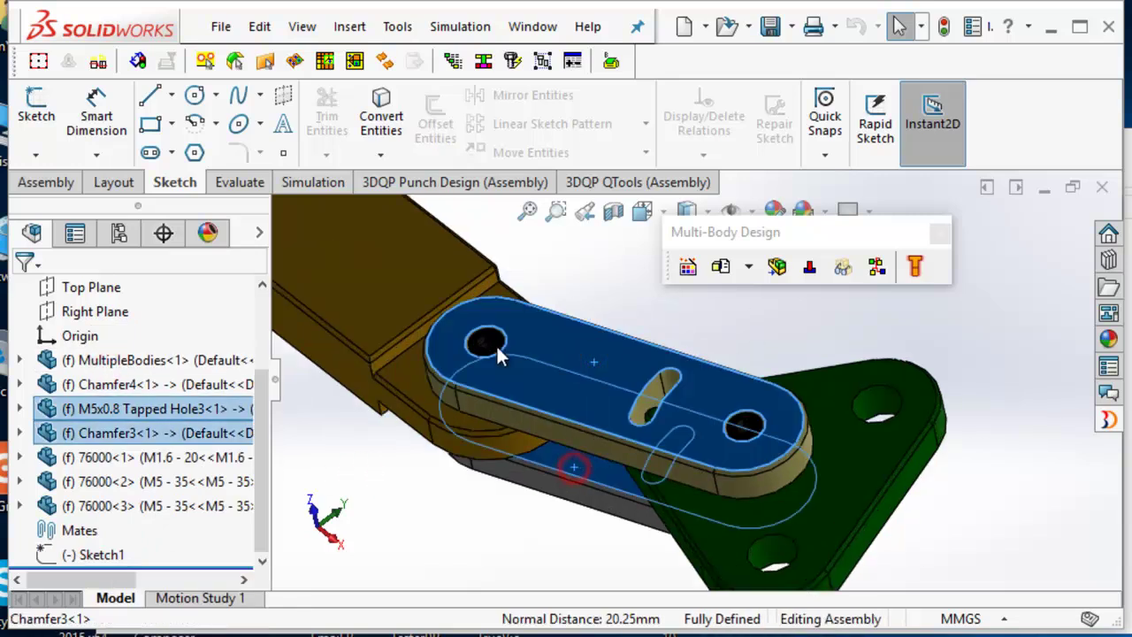
pyautogui.keyDown('ctrl'); pyautogui.click(741, 426); pyautogui.keyUp('ctrl')
pyautogui.scroll(-3, 716, 429)
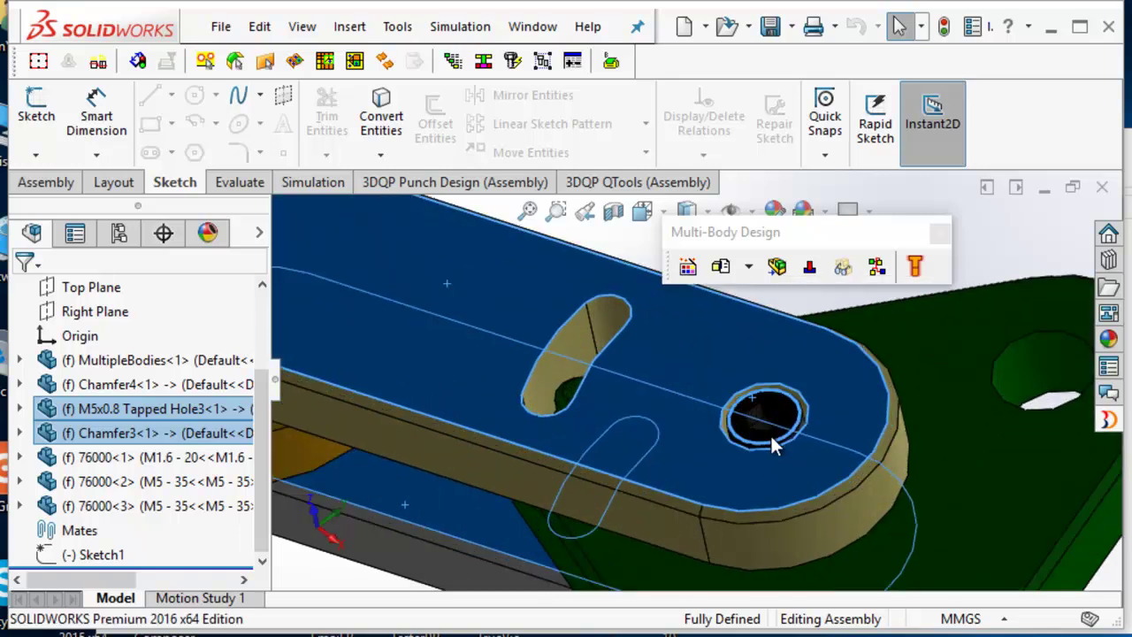
pyautogui.keyDown('ctrl'); pyautogui.click(750, 444); pyautogui.keyUp('ctrl')
pyautogui.moveTo(680, 420); pyautogui.dragTo(471, 329, button='middle')
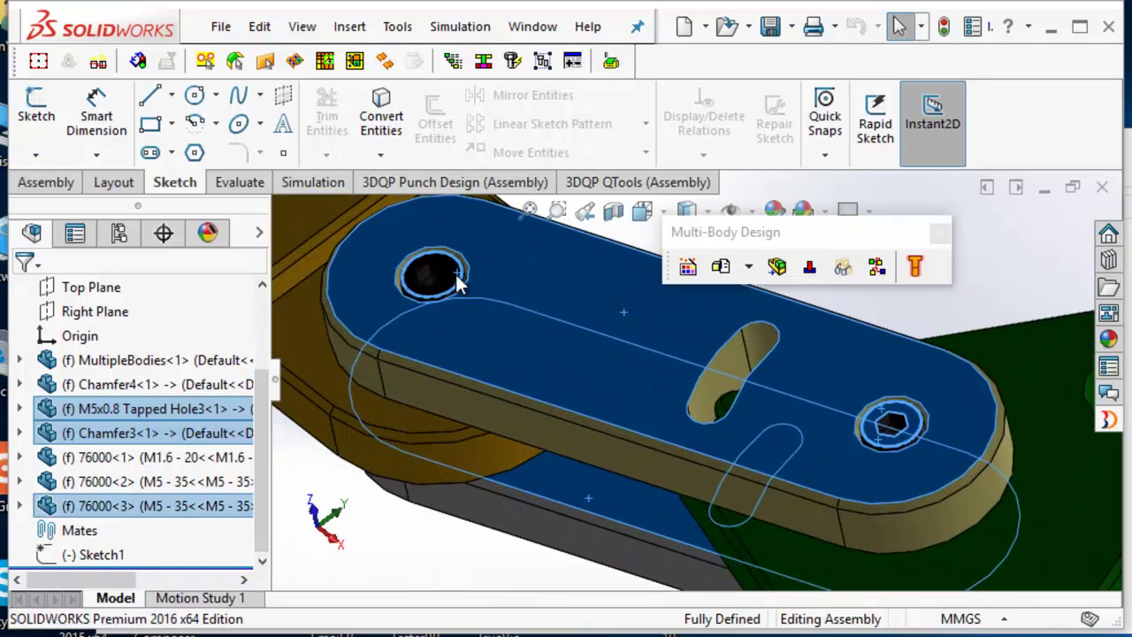
pyautogui.scroll(5, 460, 283)
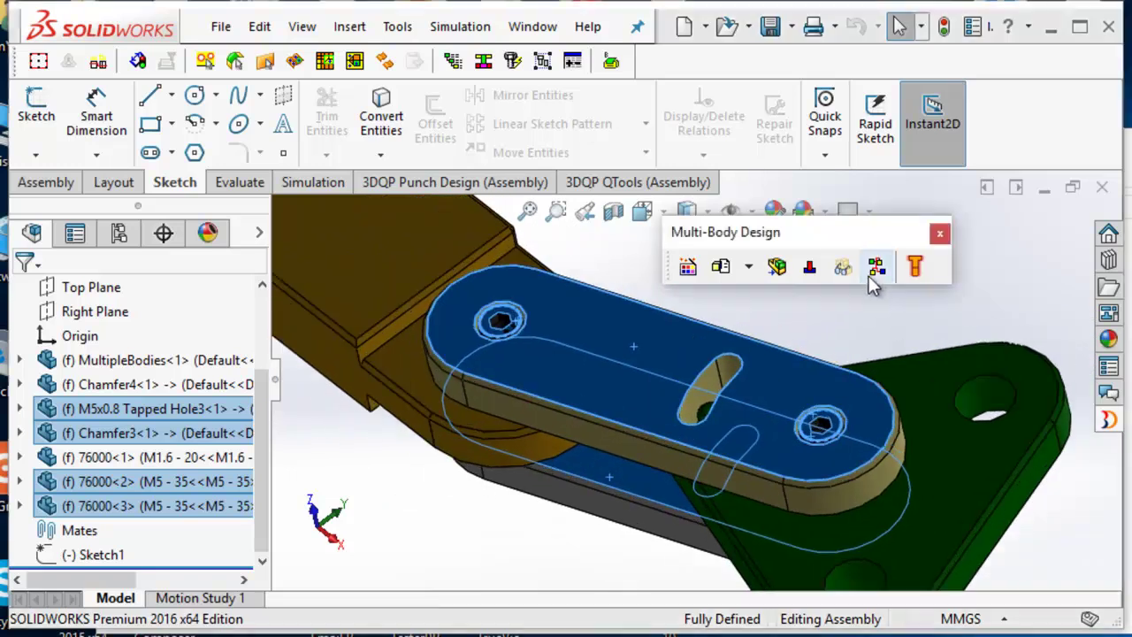
# - Create a QPasmRef assembly from the selected plate and screws
pyautogui.click(876, 268)
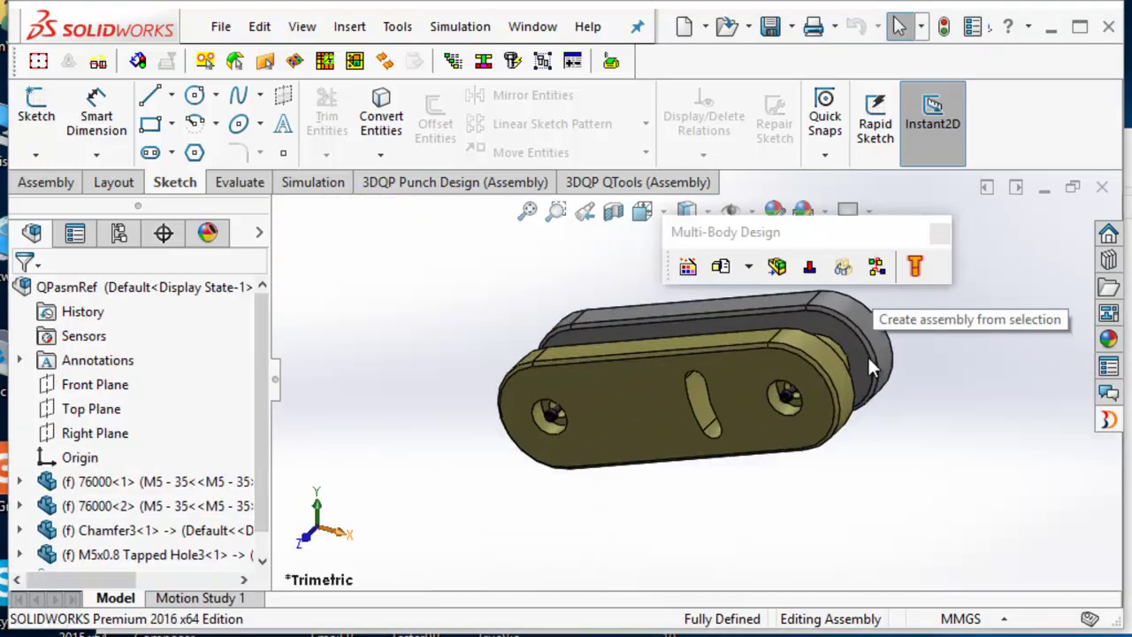
pyautogui.moveTo(719, 407); pyautogui.dragTo(616, 498, button='middle')
pyautogui.scroll(-4, 852, 402)
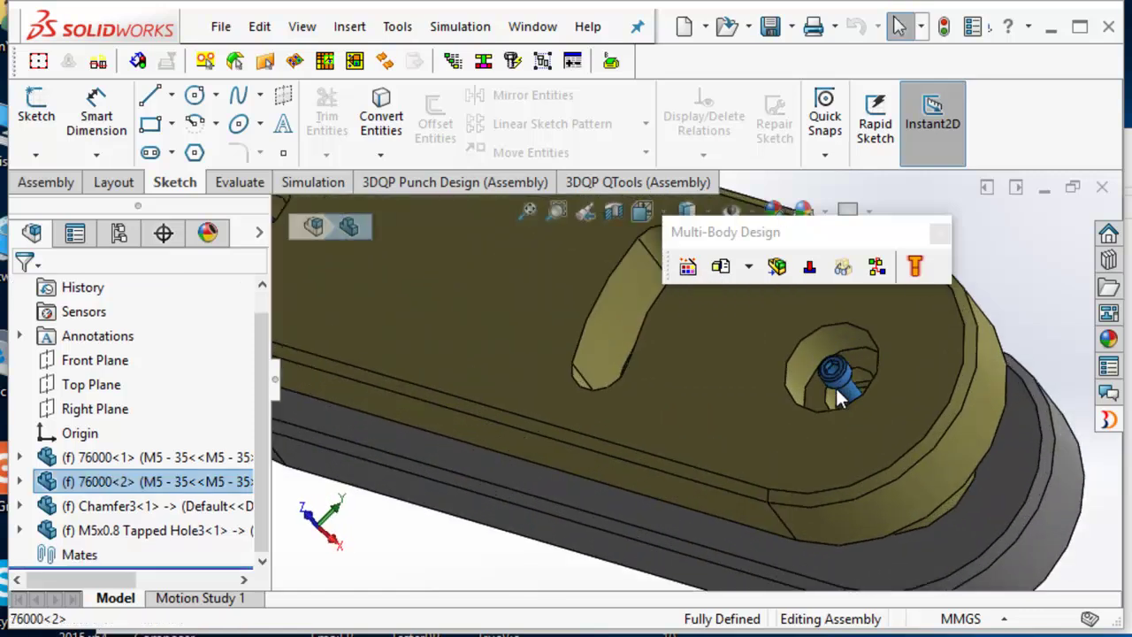
pyautogui.scroll(5, 817, 426)
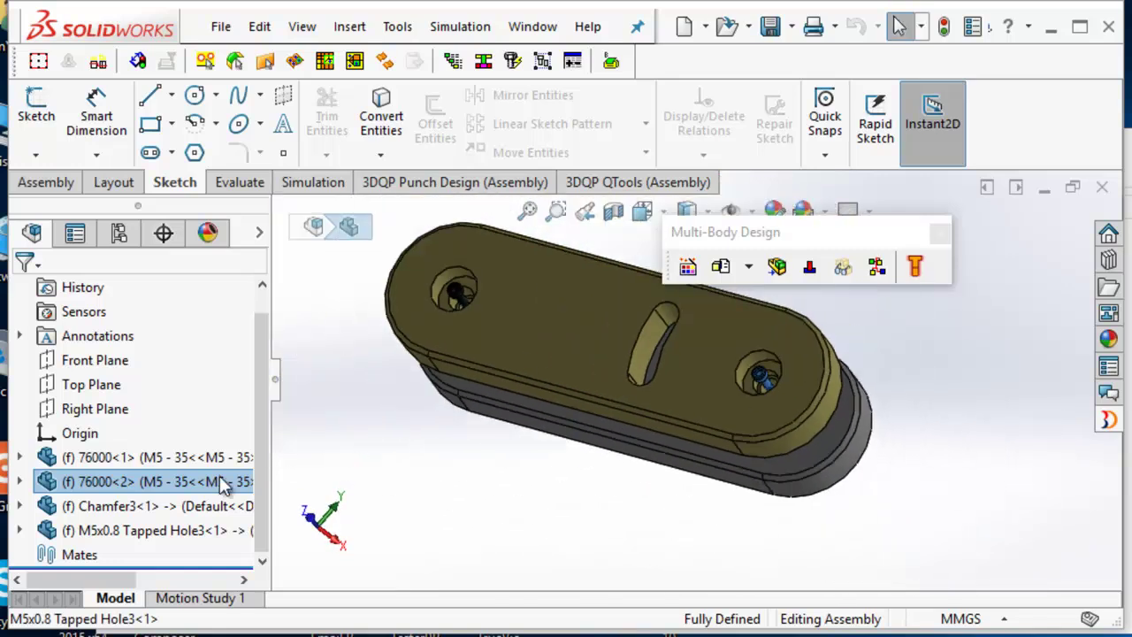
# - Set screw 76000<2> to the M5 - 35 configuration in Component Properties
pyautogui.rightClick(220, 482)
pyautogui.click(467, 76)
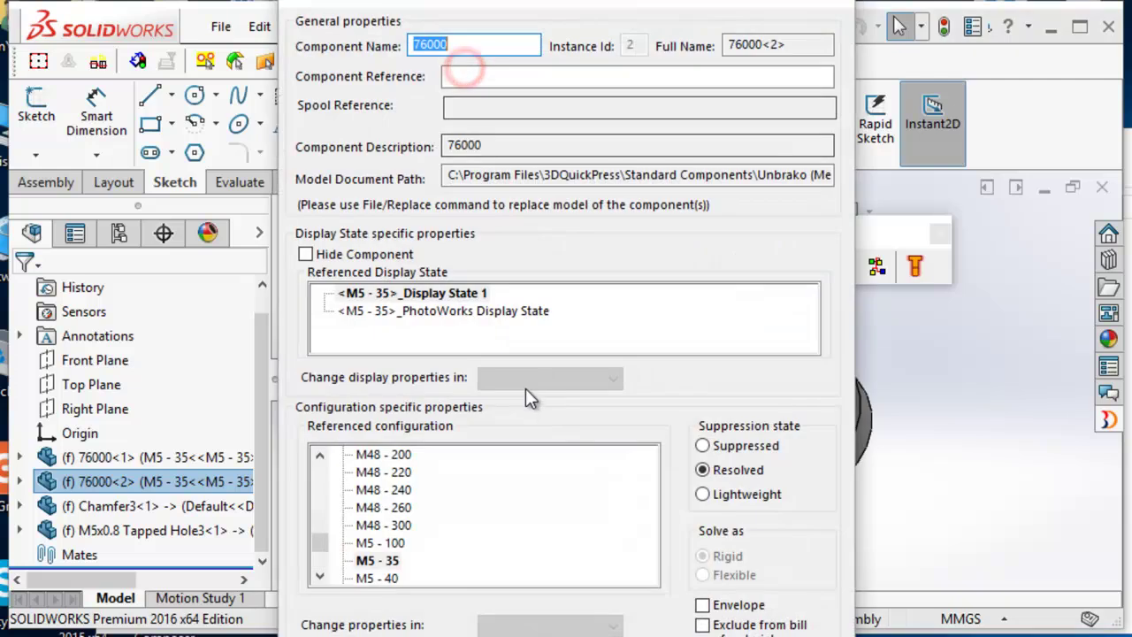
pyautogui.doubleClick(365, 560)
pyautogui.click(453, 487)
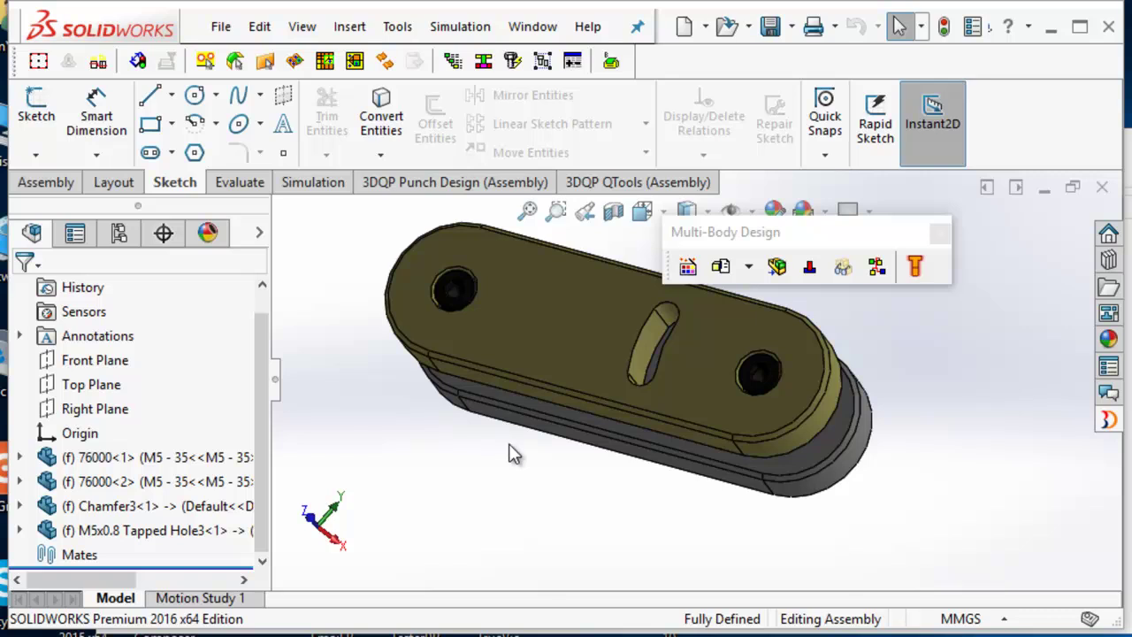